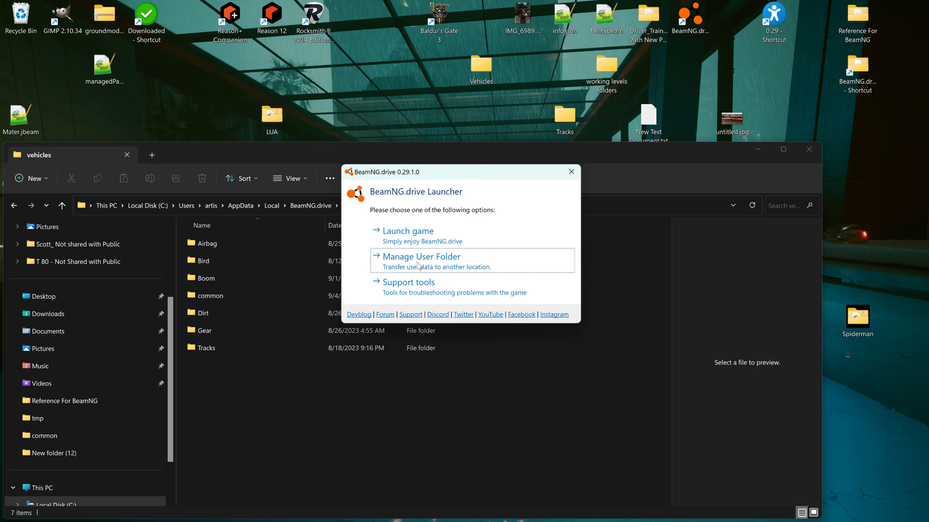
Open the launcher's Manage User Folder options for the 0.29 user folder
click(419, 265)
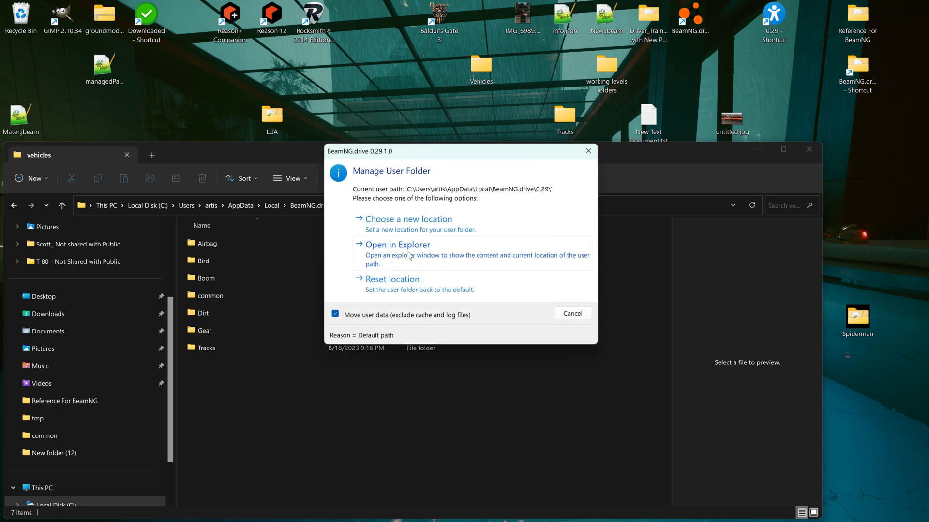
click(409, 255)
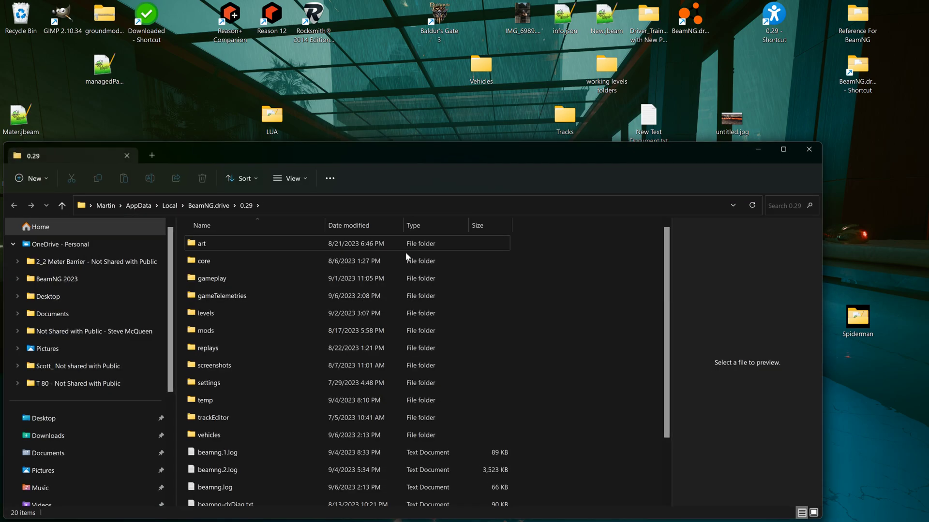
drag(341, 158, 369, 79)
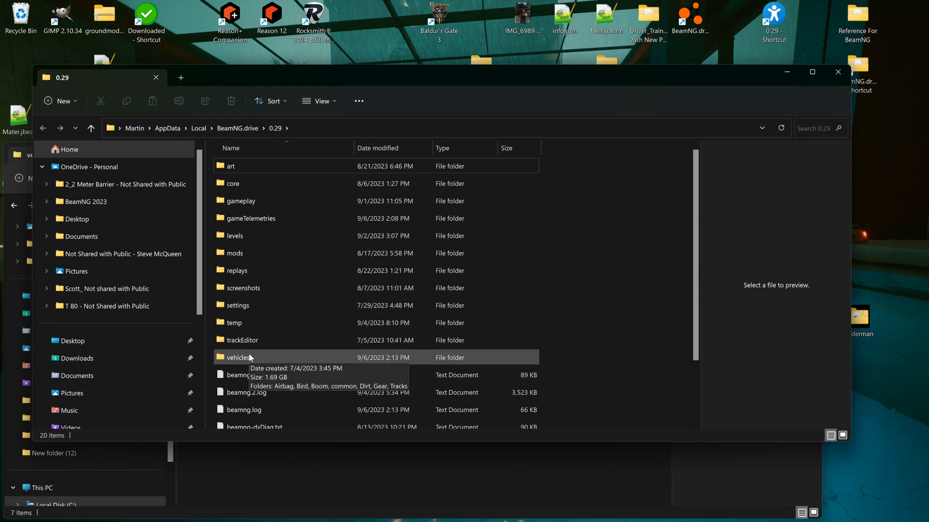
click(238, 255)
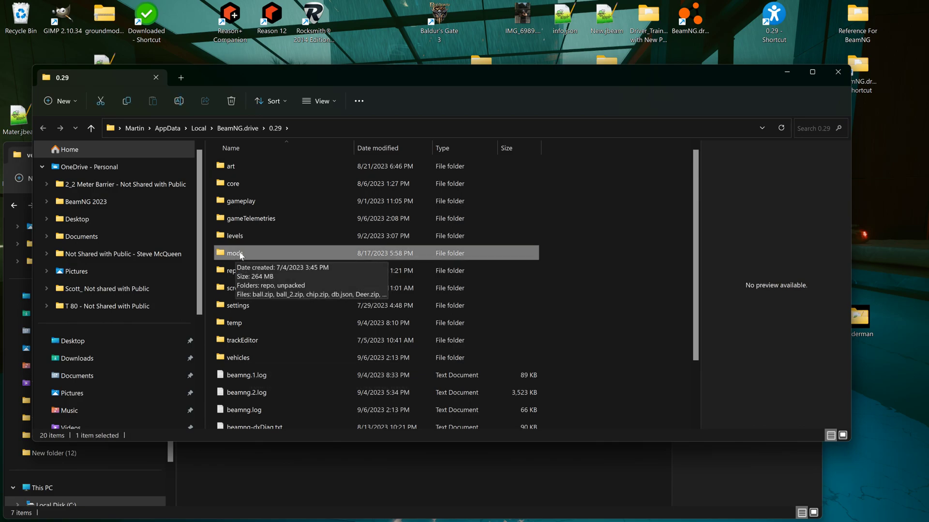
click(246, 359)
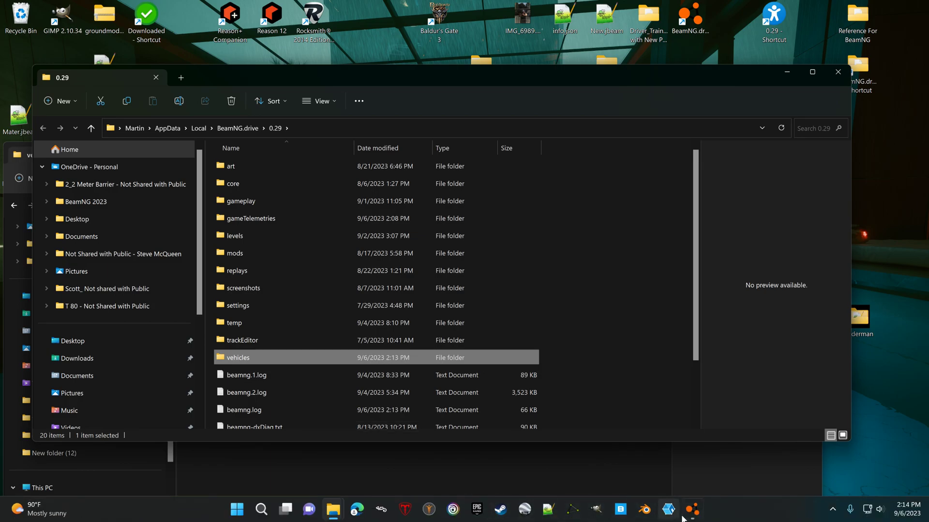
Close the user folder dialog, launch BeamNG.drive and check the installed mods list
click(690, 511)
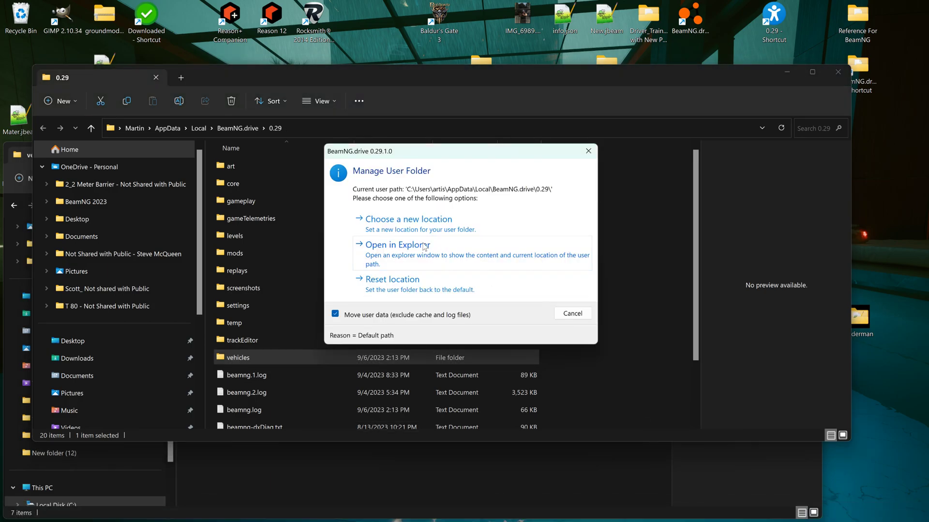
click(588, 151)
click(414, 232)
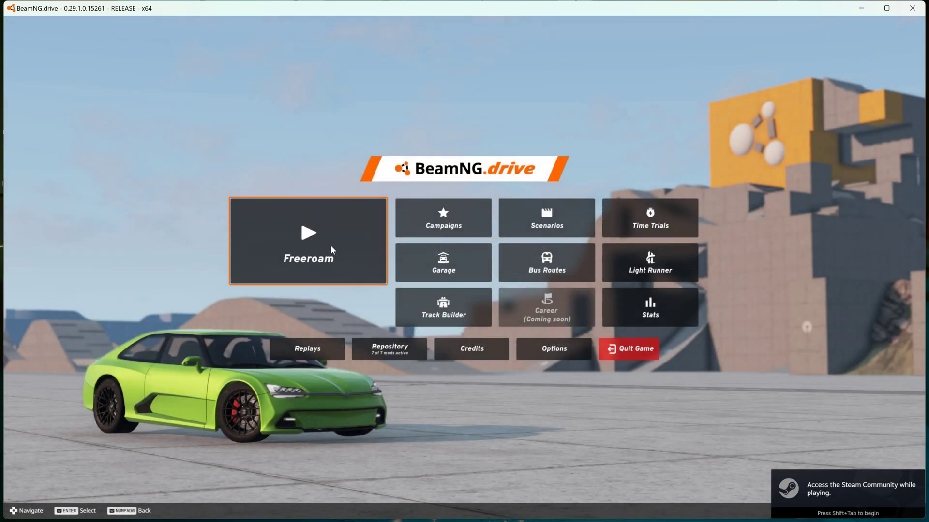
click(387, 353)
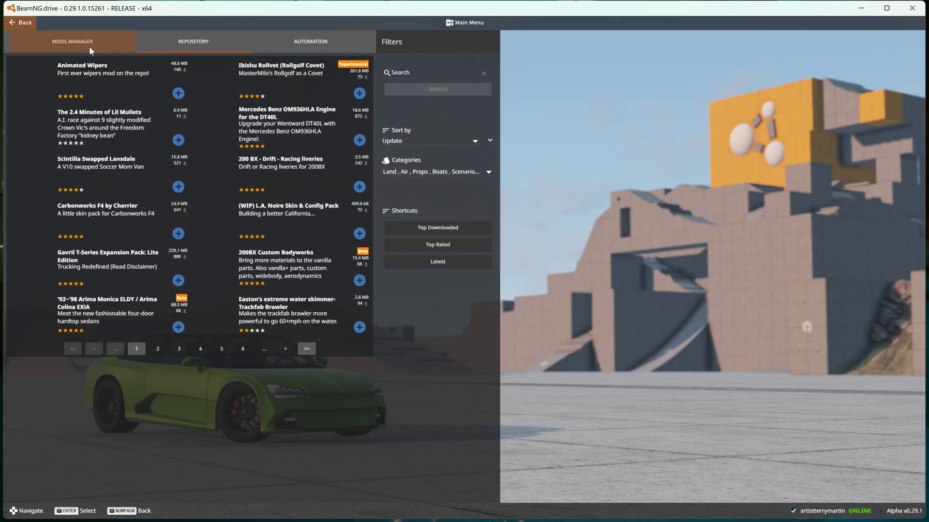
click(89, 45)
click(19, 23)
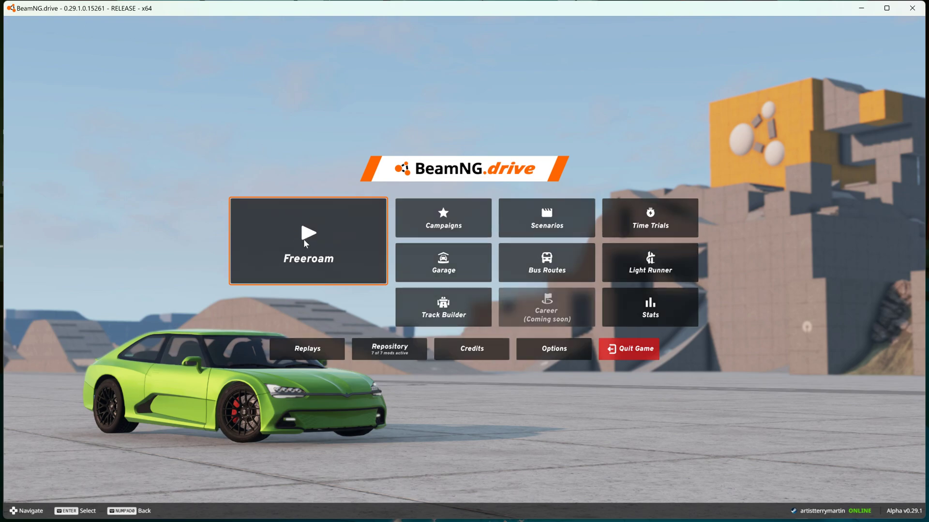
Spawn into free roam on Grid, Small, Pure and browse the vehicle selector
click(304, 239)
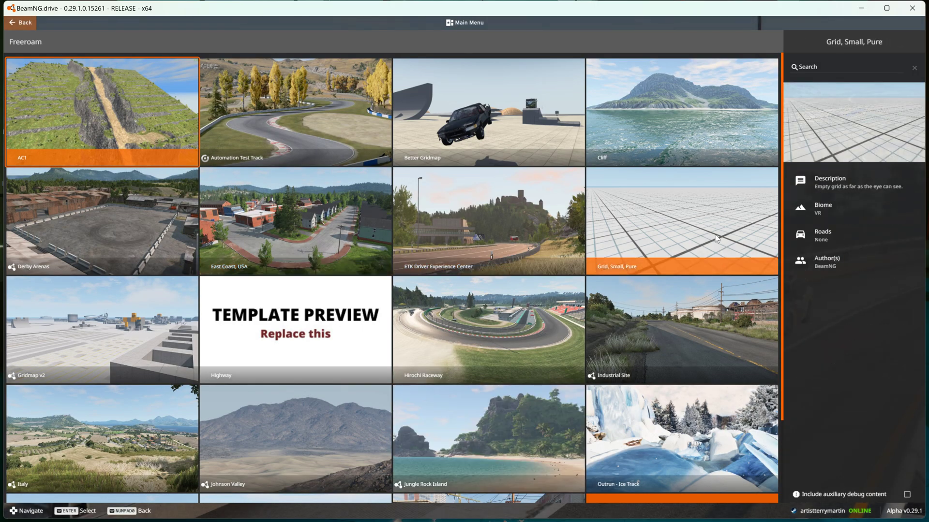
click(698, 221)
click(835, 490)
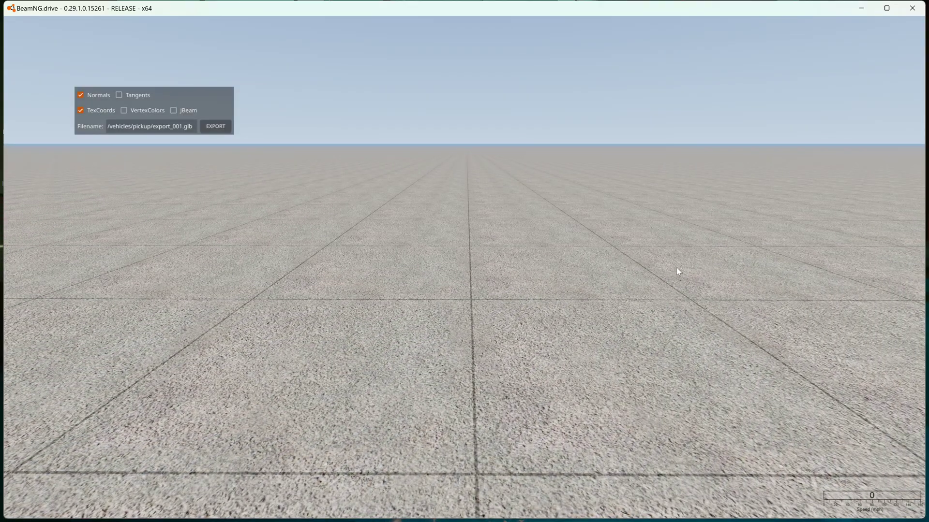
key(Escape)
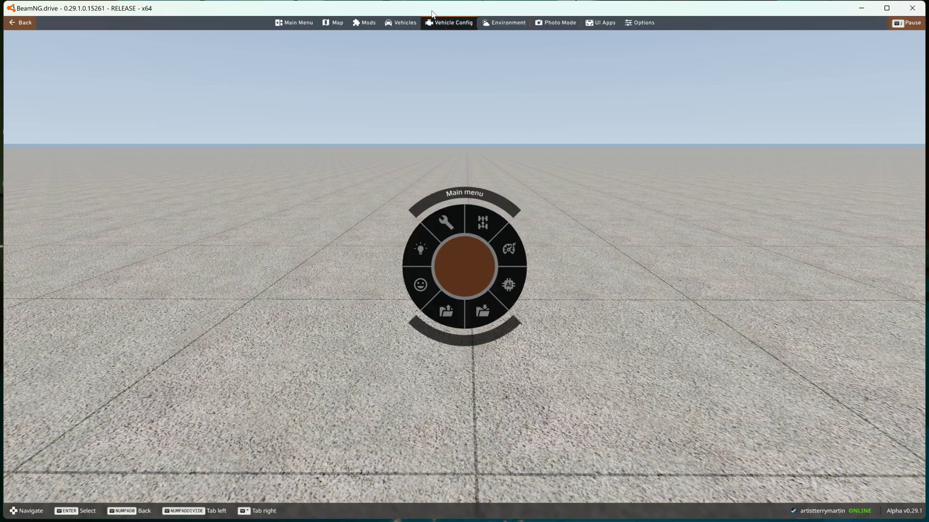
click(405, 22)
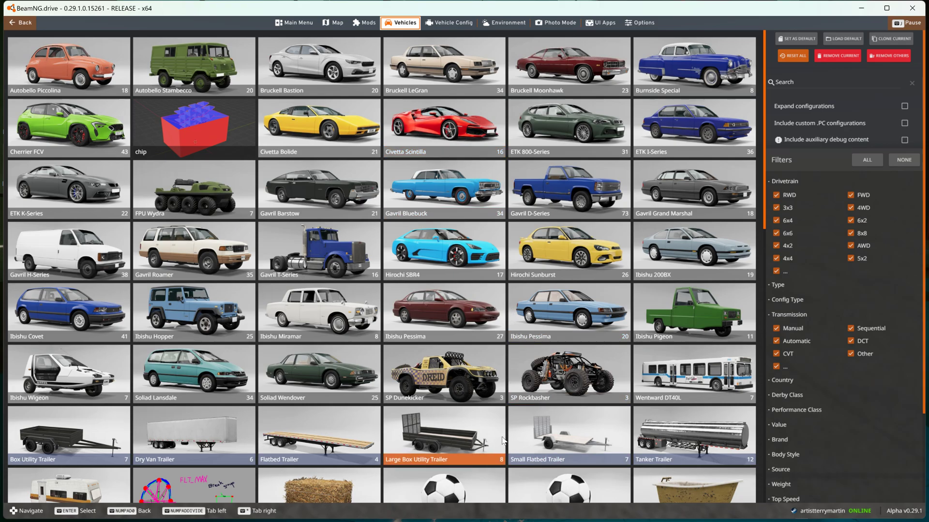
scroll(499, 428, down, 1)
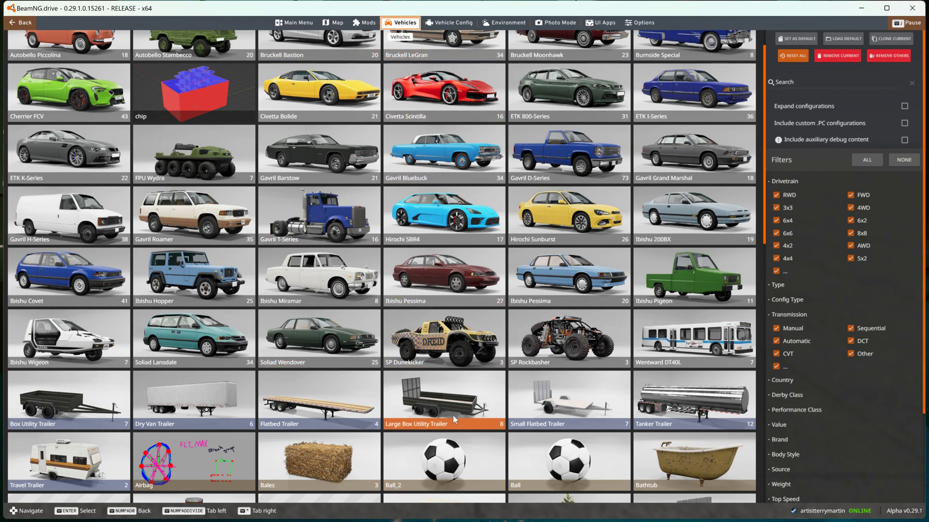
Create a new folder named 'A' inside the 0.29 vehicles folder
click(862, 8)
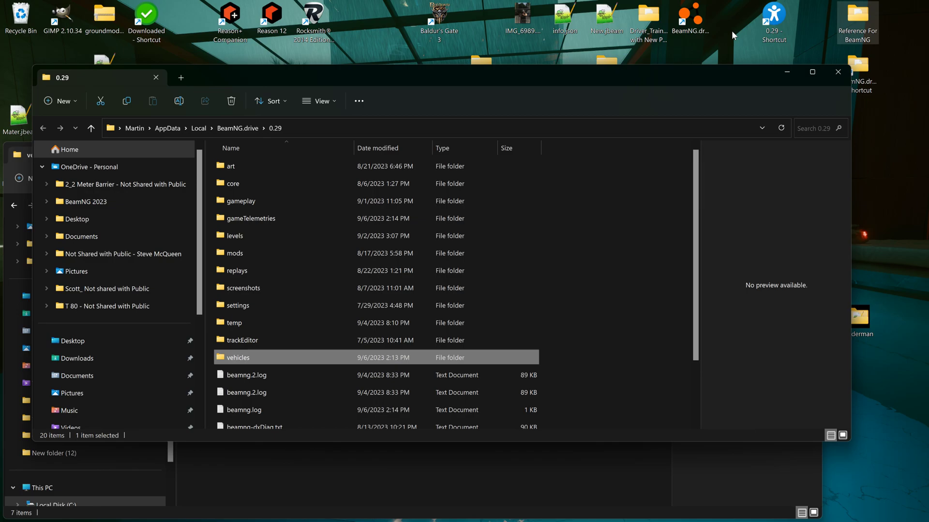
double_click(247, 359)
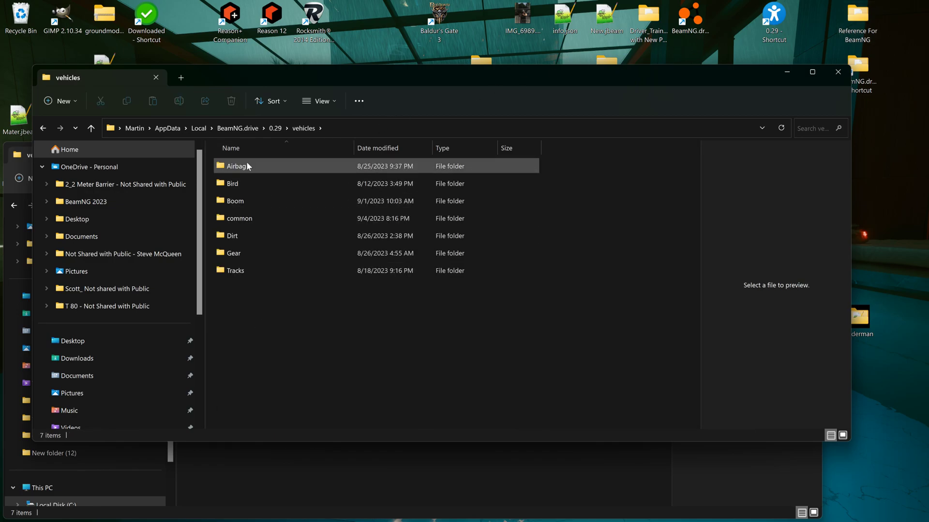
right_click(249, 307)
mouse_move(380, 392)
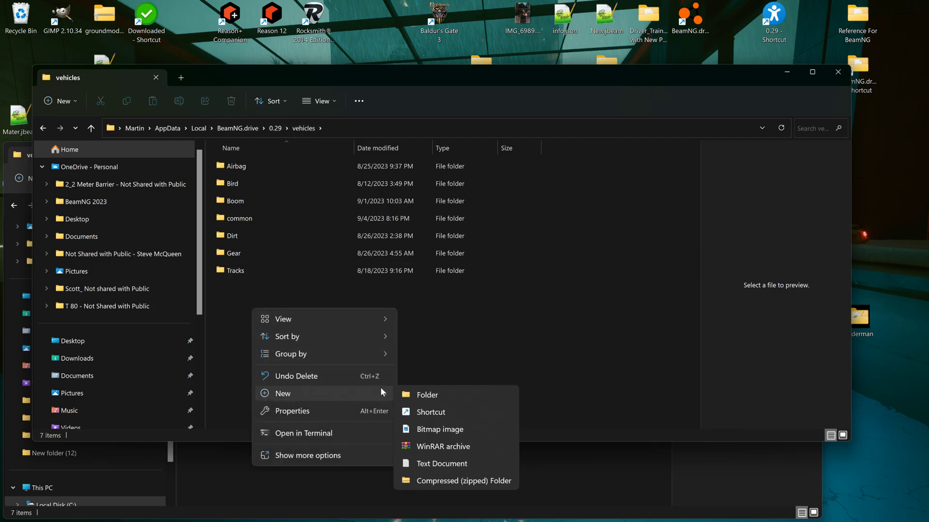
click(437, 390)
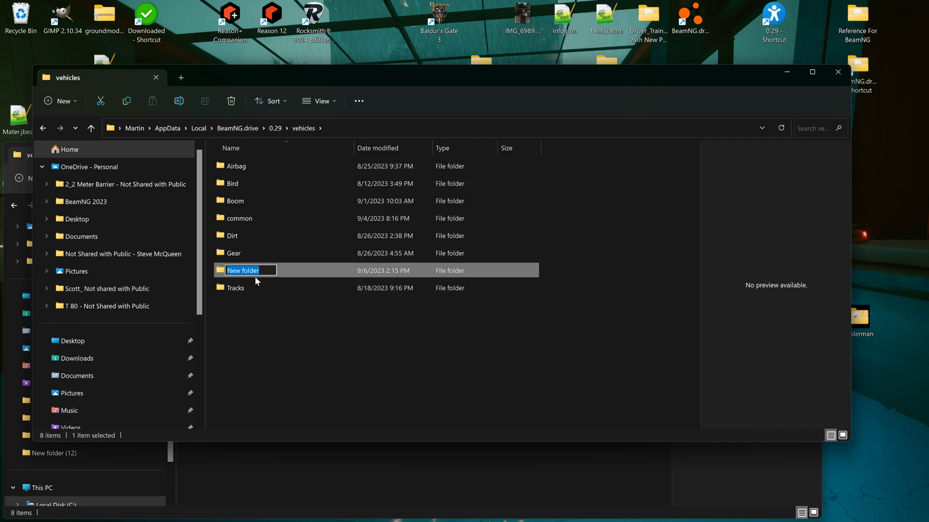
text(A)
click(246, 320)
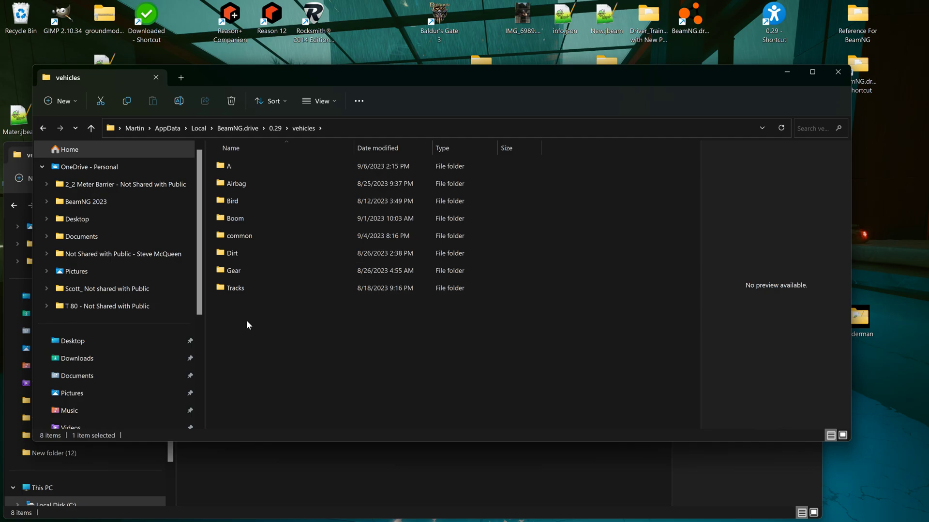
Open folder A and switch back to BeamNG.drive
double_click(232, 169)
key(alt+Tab)
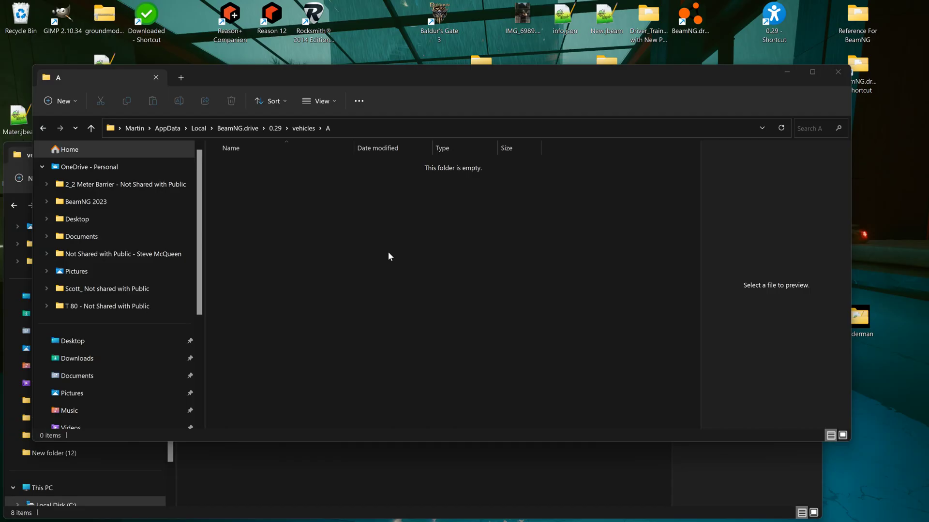
key(alt+Tab)
Scroll BeamNG.drive's vehicle selector down and back up to the top
click(196, 219)
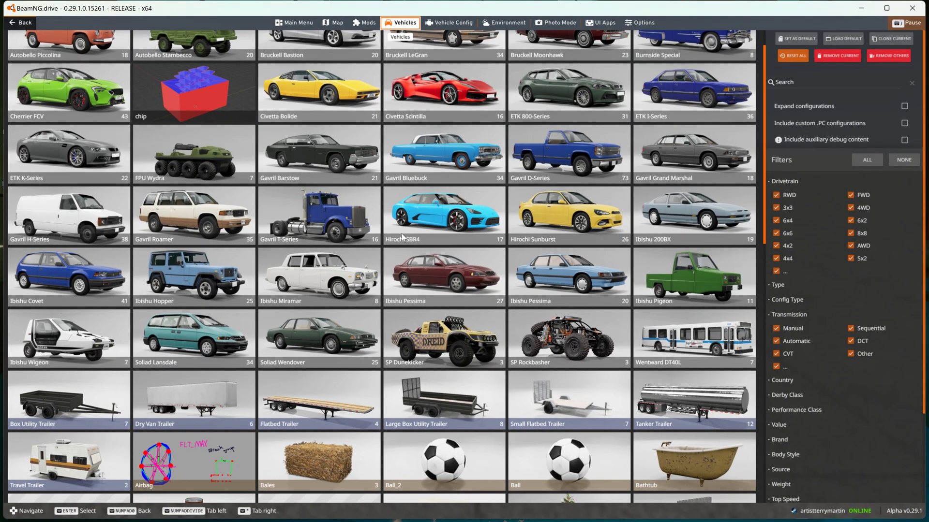
scroll(629, 305, down, 8)
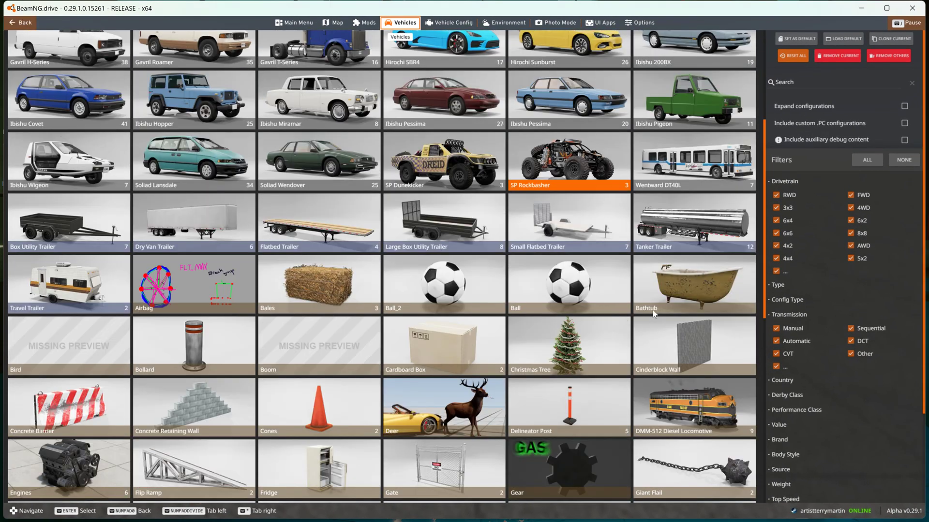
scroll(652, 310, up, 2)
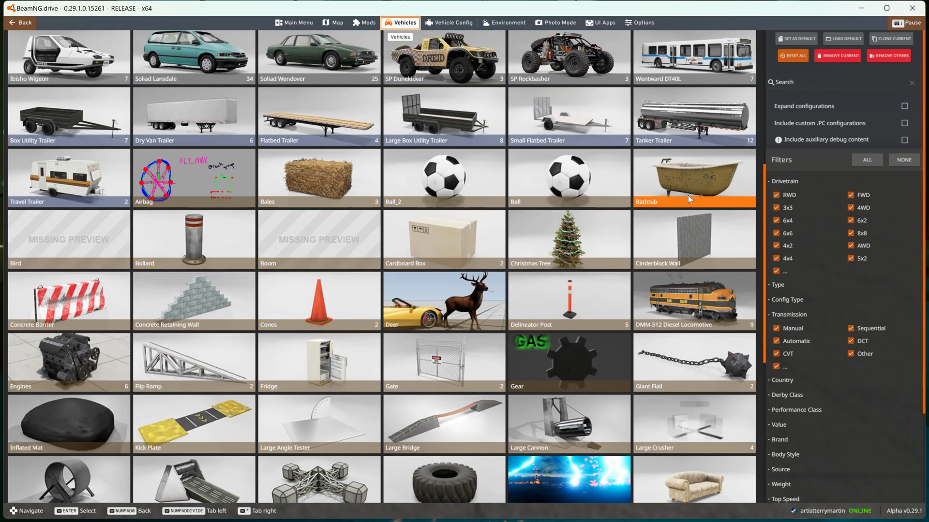
scroll(721, 218, up, 5)
scroll(683, 216, up, 1)
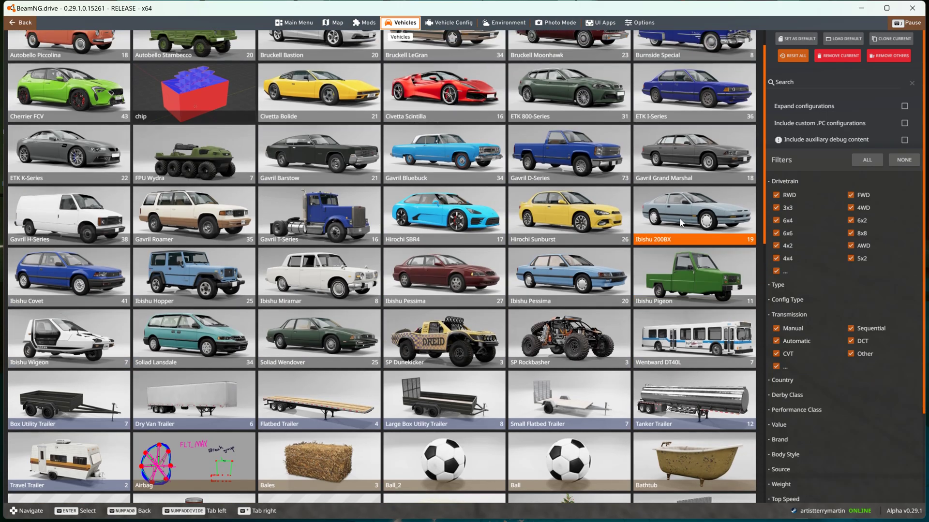
Copy info.json from the desktop into folder A
click(861, 6)
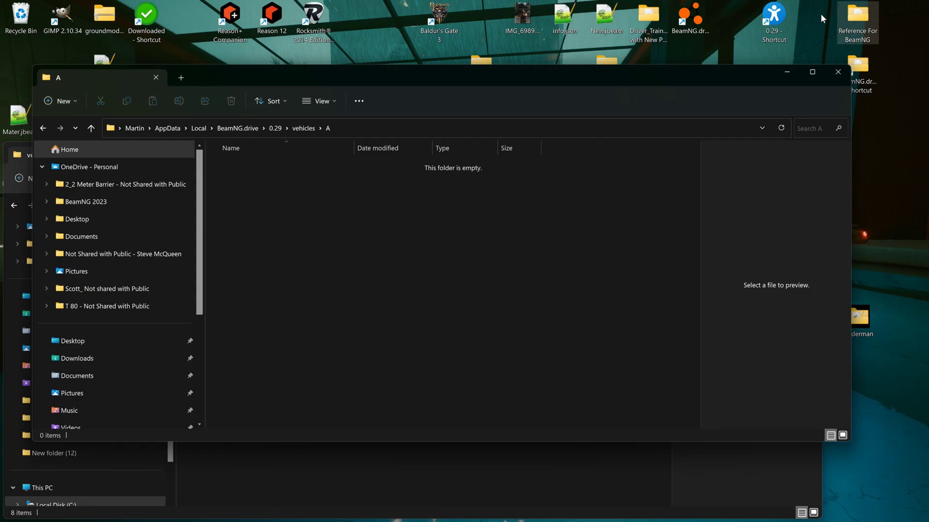
drag(417, 74, 419, 90)
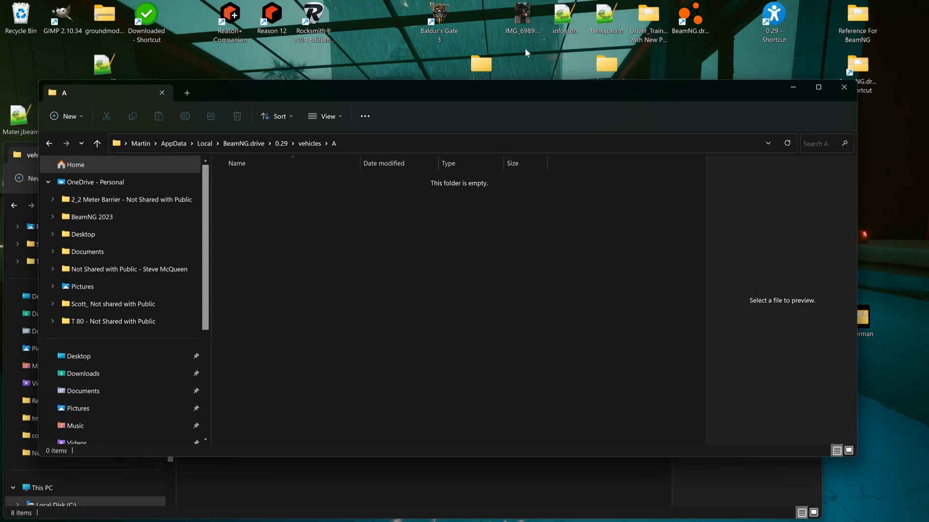
drag(563, 19, 402, 197)
right_drag(402, 197, 270, 231)
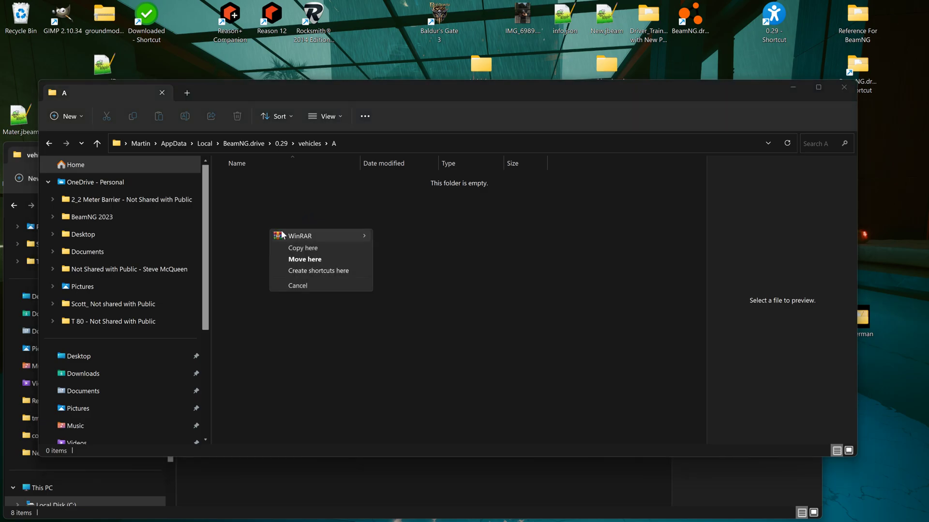
click(301, 248)
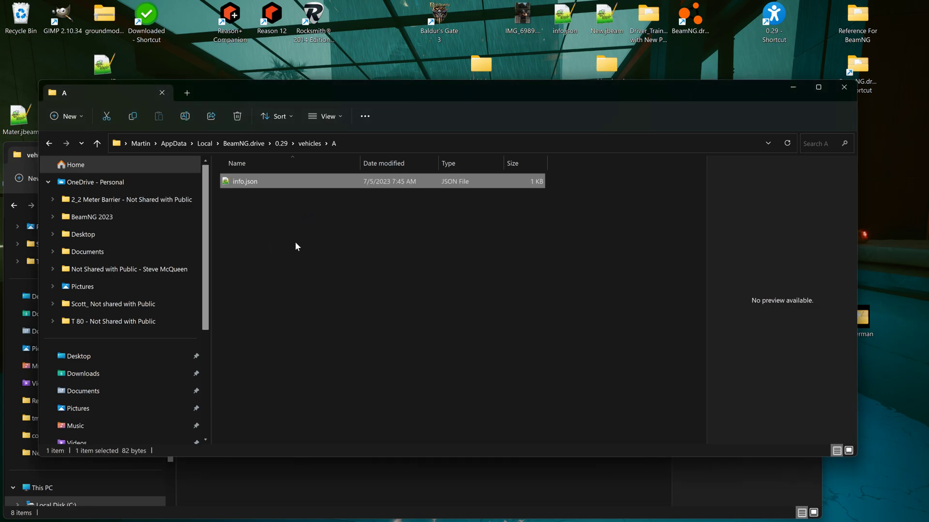
Replace 'Nuke' with 'A' as the Name in info.json and save it
double_click(245, 184)
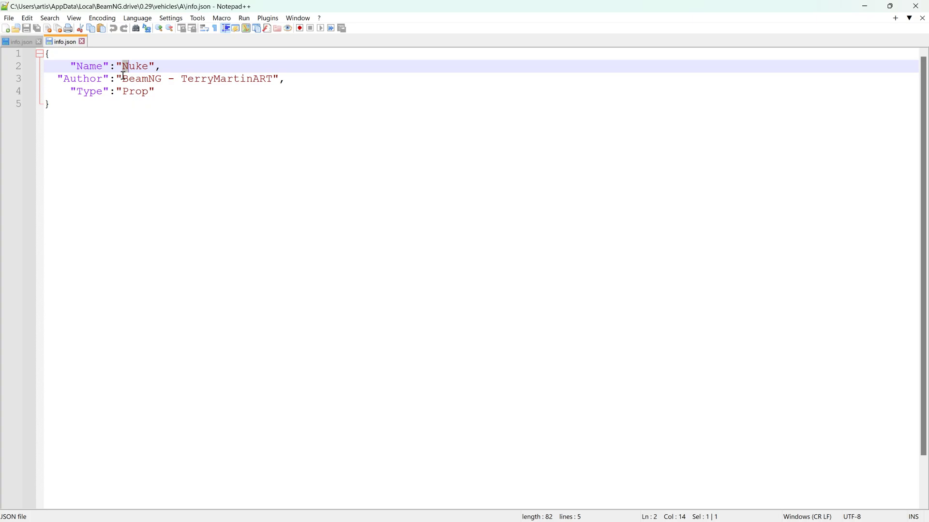
click(124, 76)
drag(123, 66, 148, 68)
text(A)
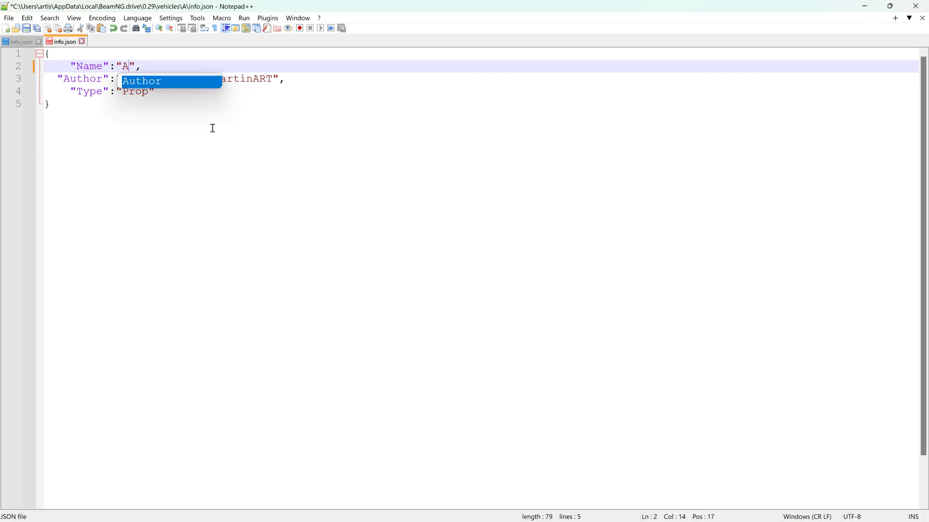
key(Escape)
click(197, 125)
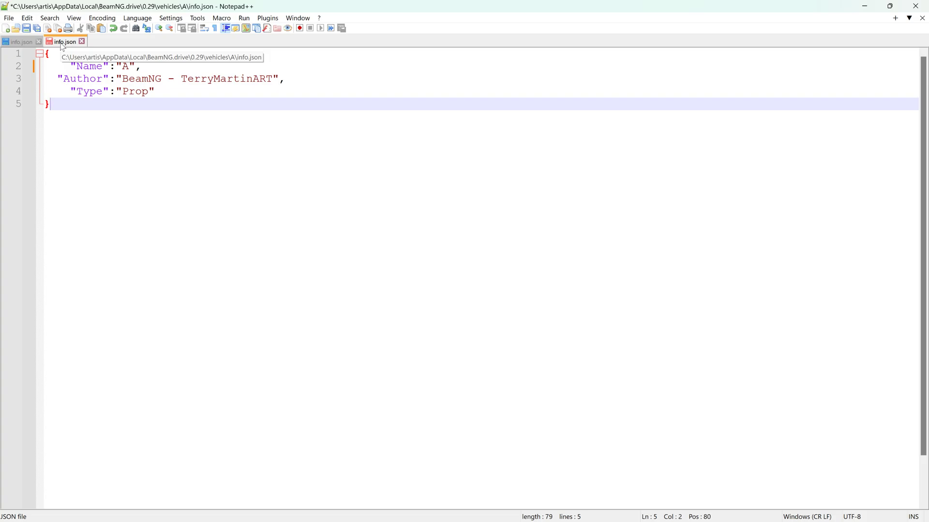
click(27, 28)
click(865, 6)
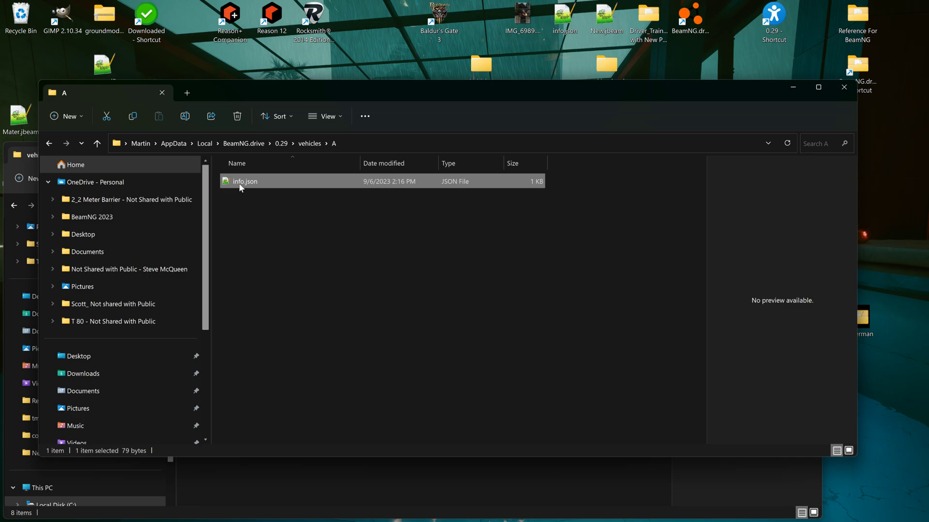
Switch to BeamNG.drive and open the detail page of the new 'A' vehicle
key(alt+Tab)
key(alt+Tab)
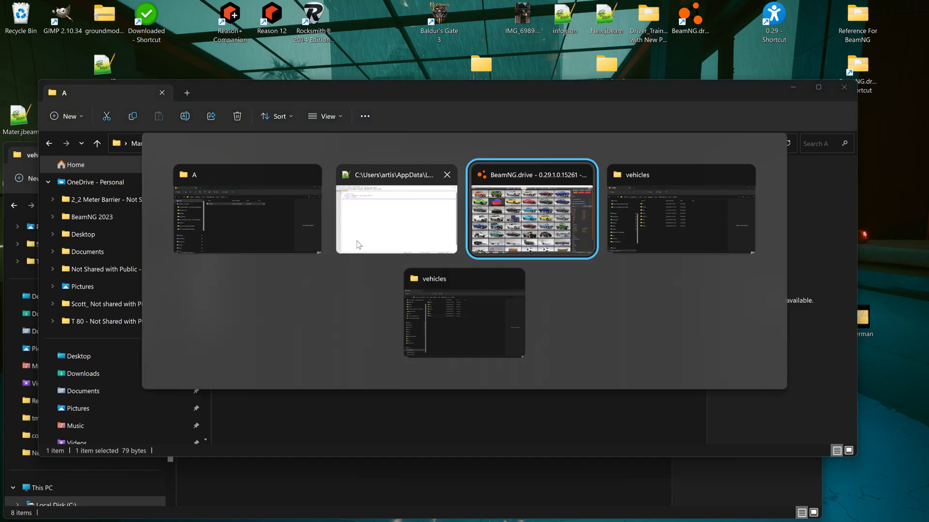
key(alt+Tab)
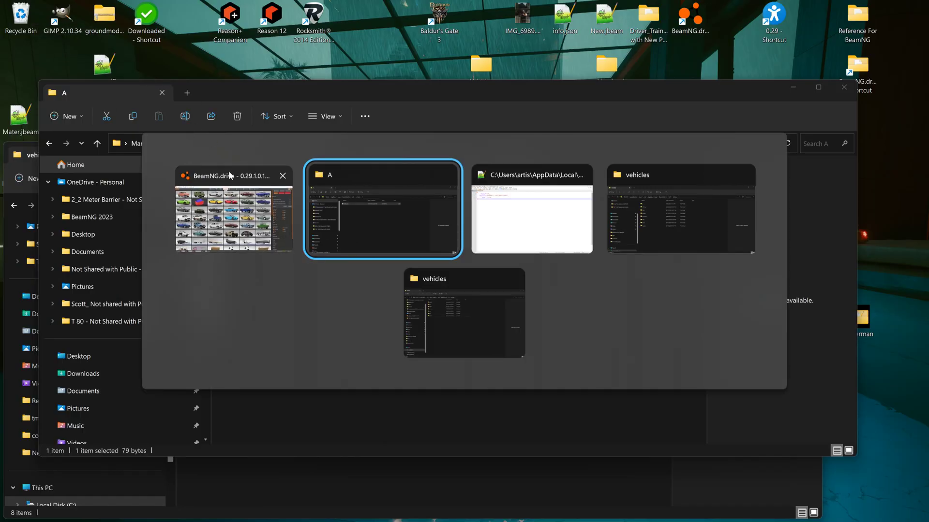
click(230, 173)
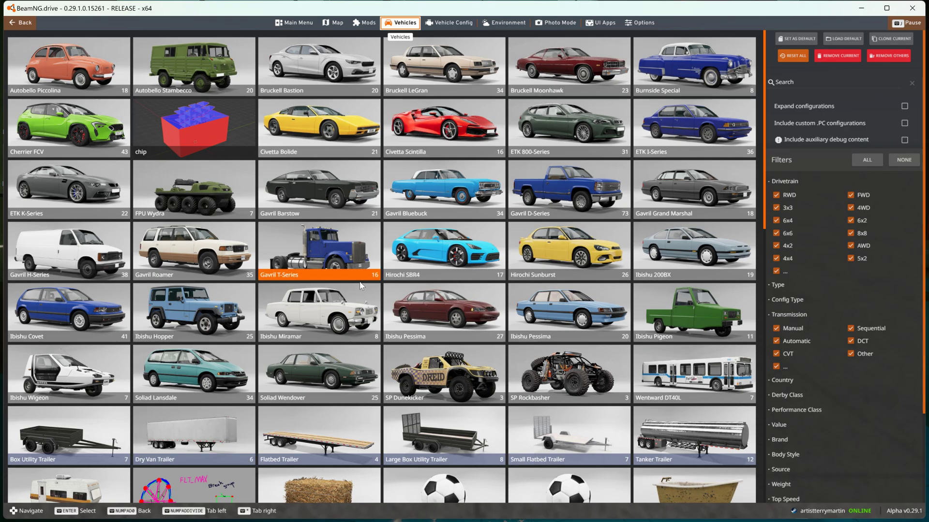
scroll(429, 237, down, 10)
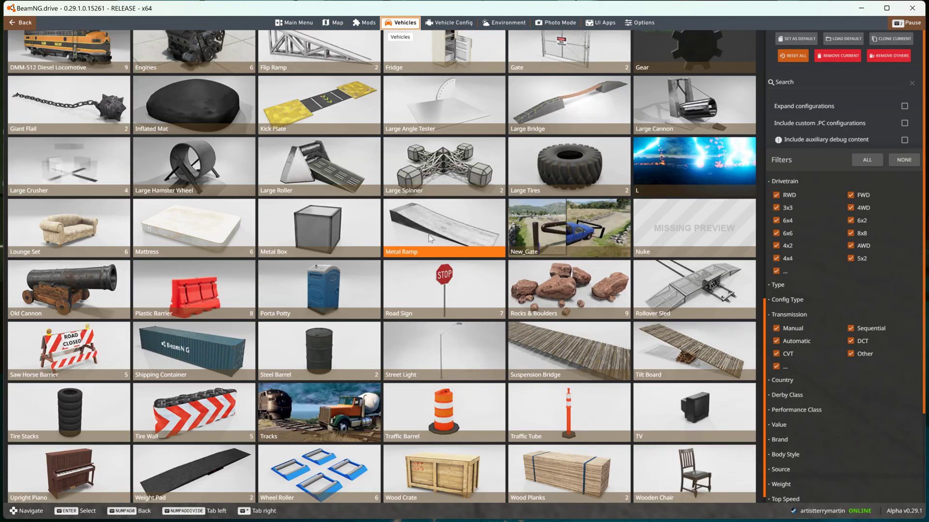
scroll(429, 237, up, 4)
scroll(290, 174, up, 2)
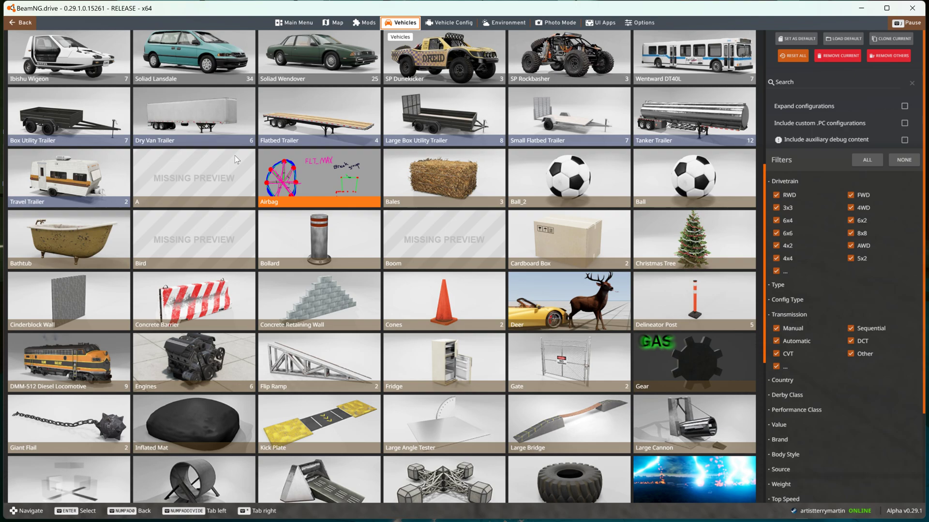
click(190, 185)
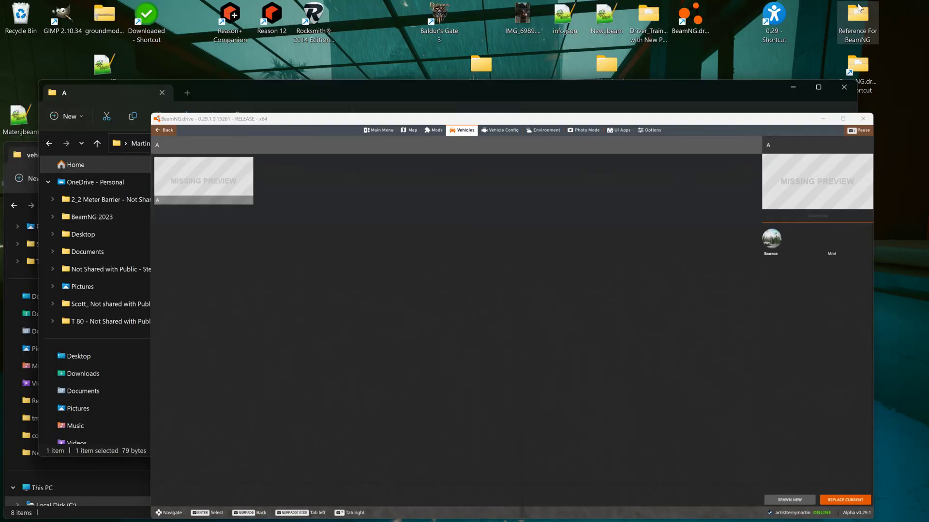
Minimize the game and Explorer windows and launch GIMP
click(861, 8)
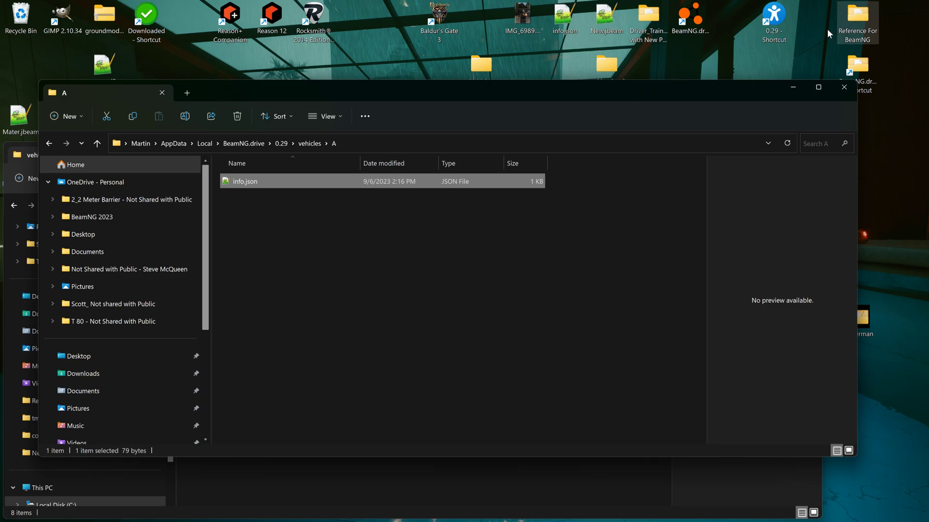
click(792, 89)
click(759, 149)
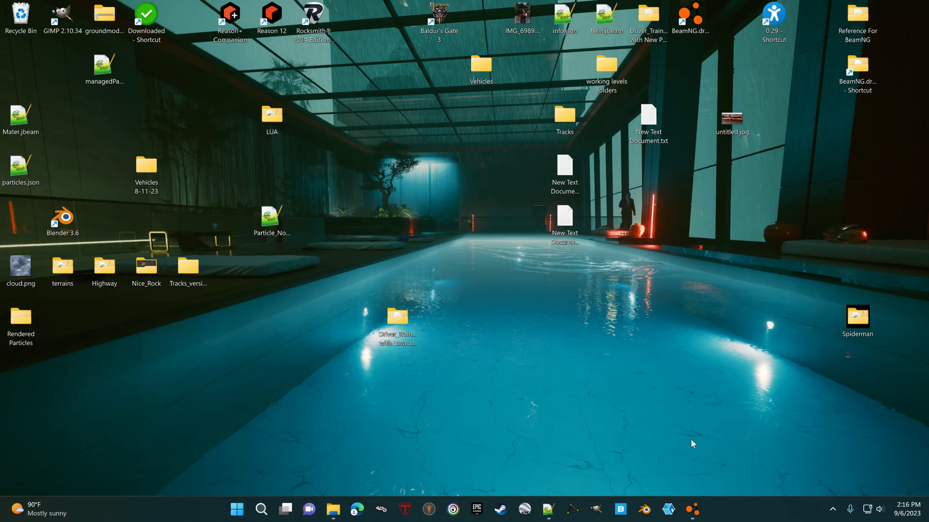
click(596, 513)
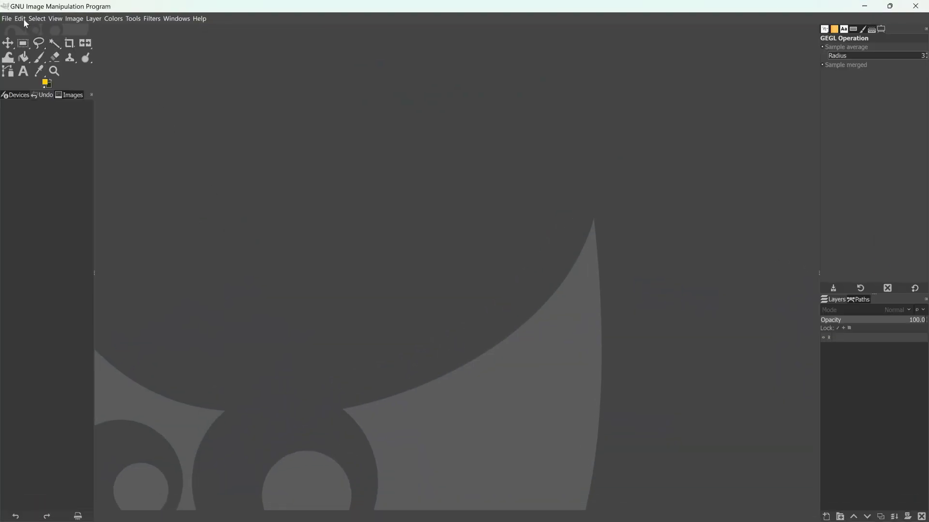
Create a new 1200 × 600 image
click(6, 18)
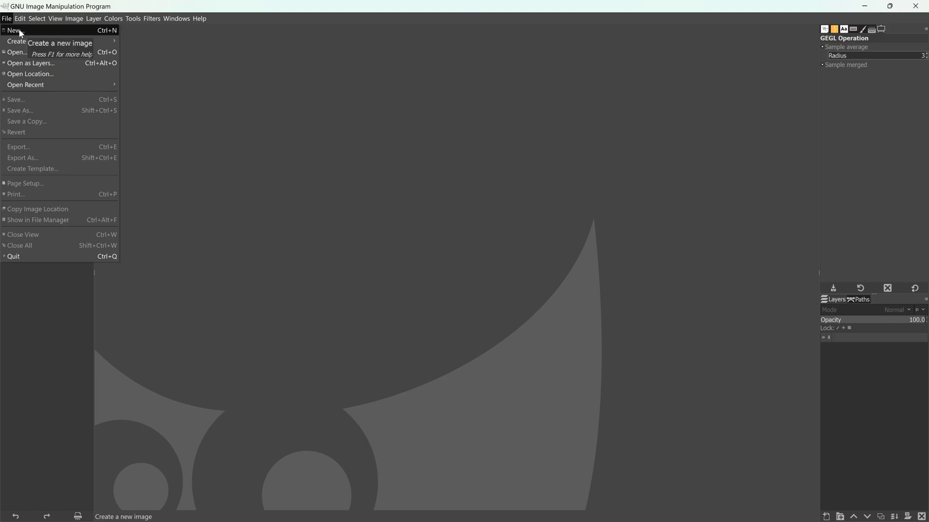
click(21, 32)
drag(69, 49, 23, 49)
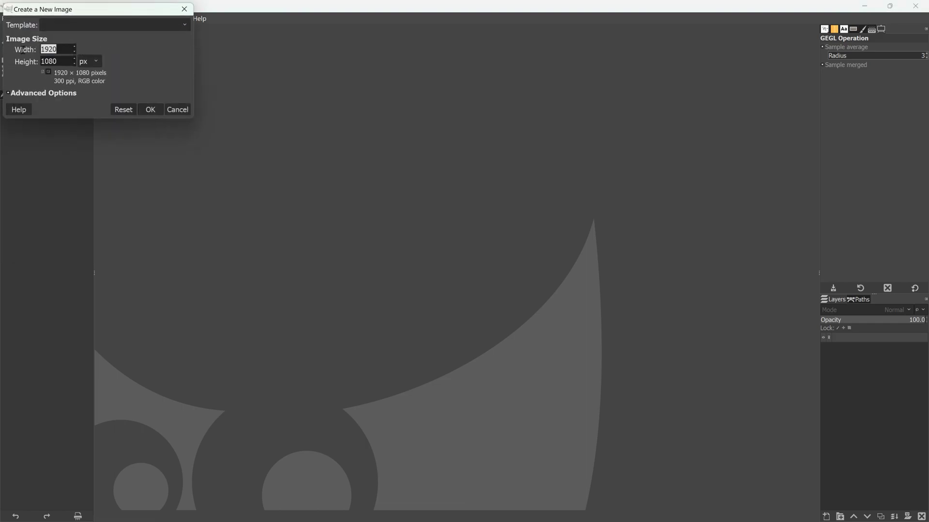
text(1200)
key(Tab)
text(600)
click(151, 110)
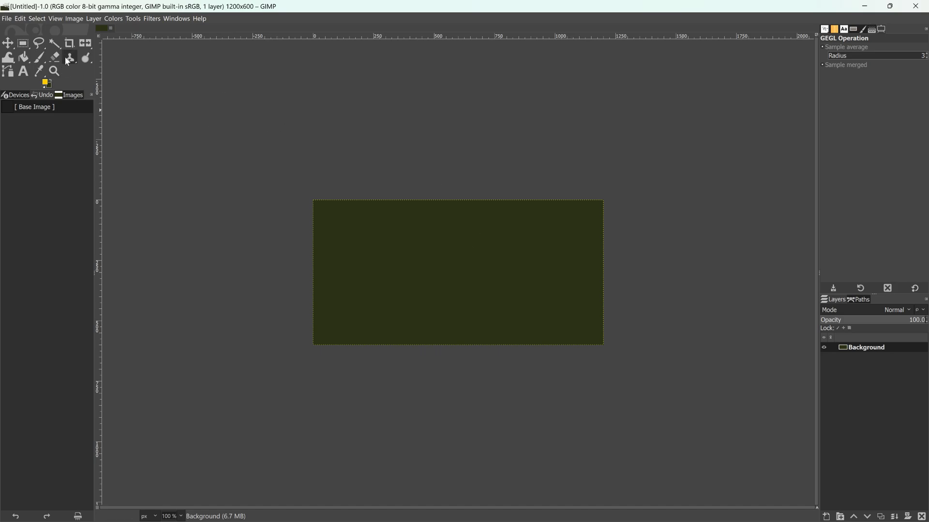
Bucket-fill the whole canvas with black
click(49, 86)
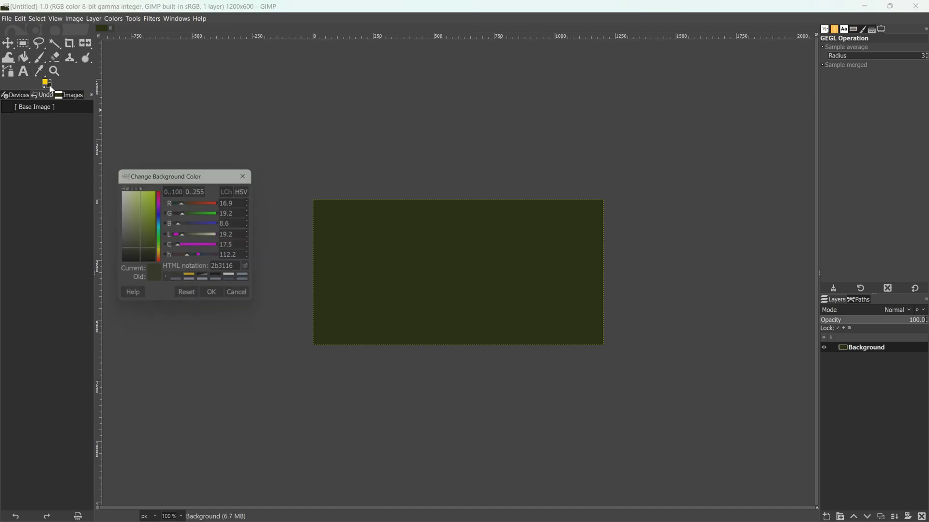
click(145, 256)
click(213, 292)
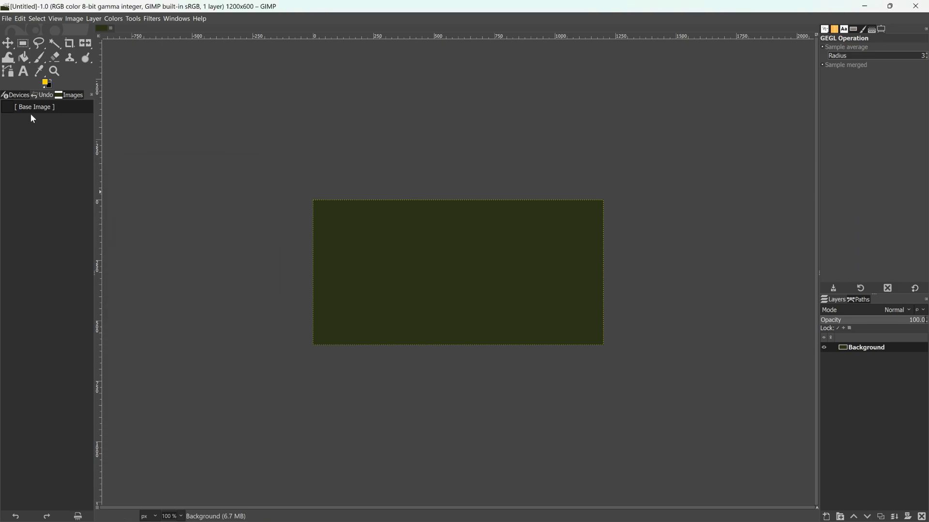
click(23, 57)
click(369, 241)
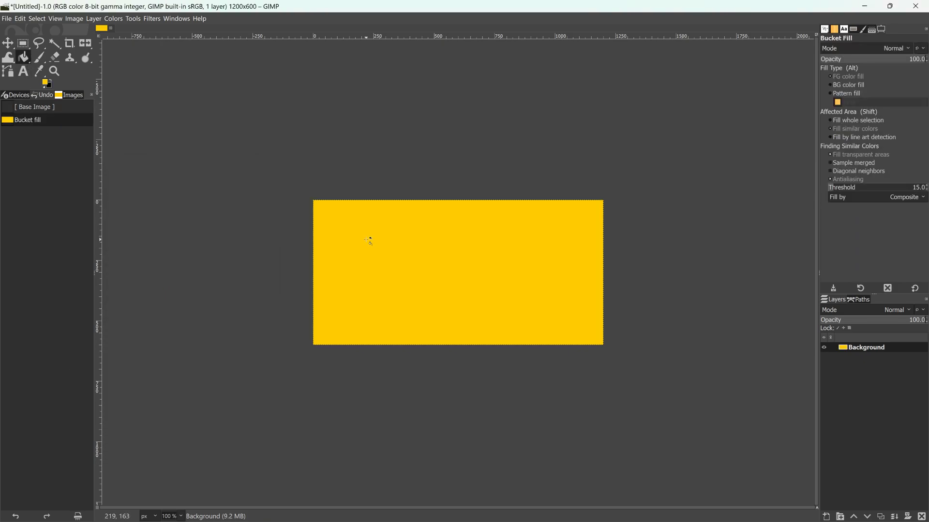
click(45, 82)
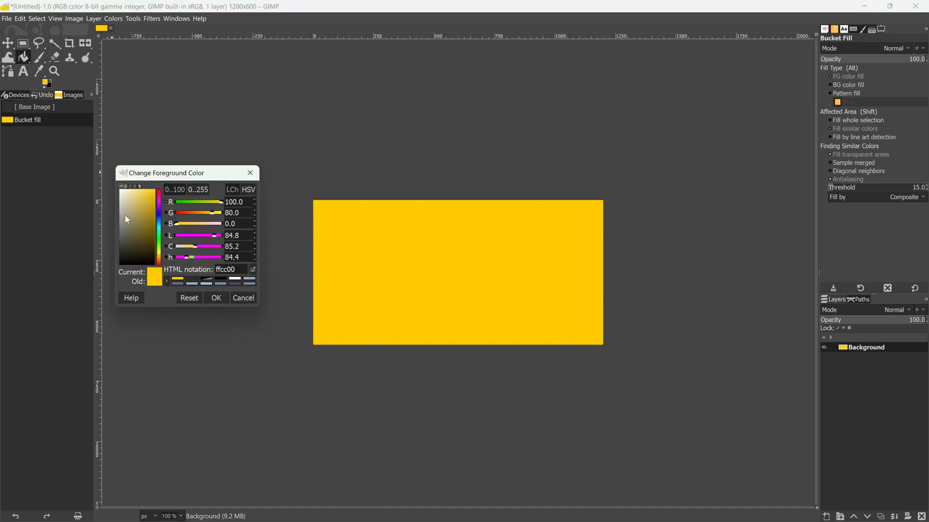
drag(125, 215, 126, 264)
click(218, 299)
click(422, 272)
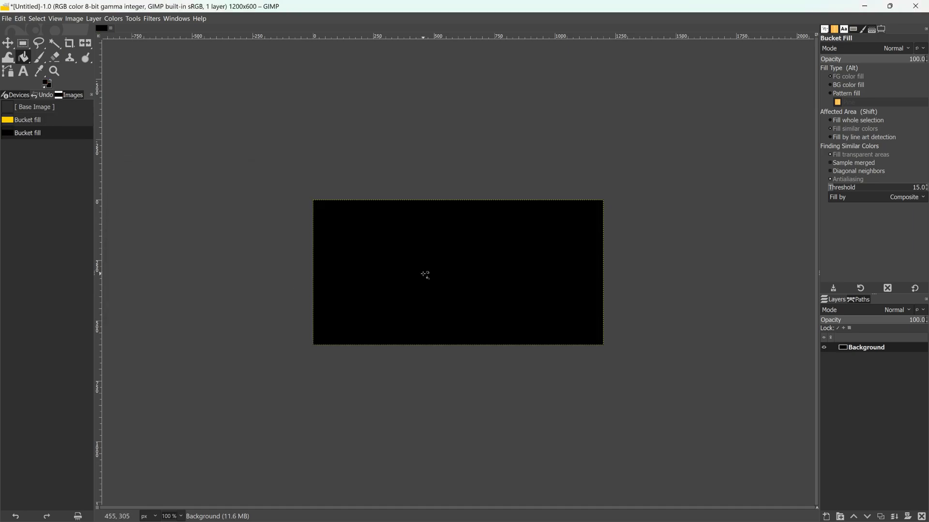
Add a white text letter 'A' at 300 px font size
click(27, 74)
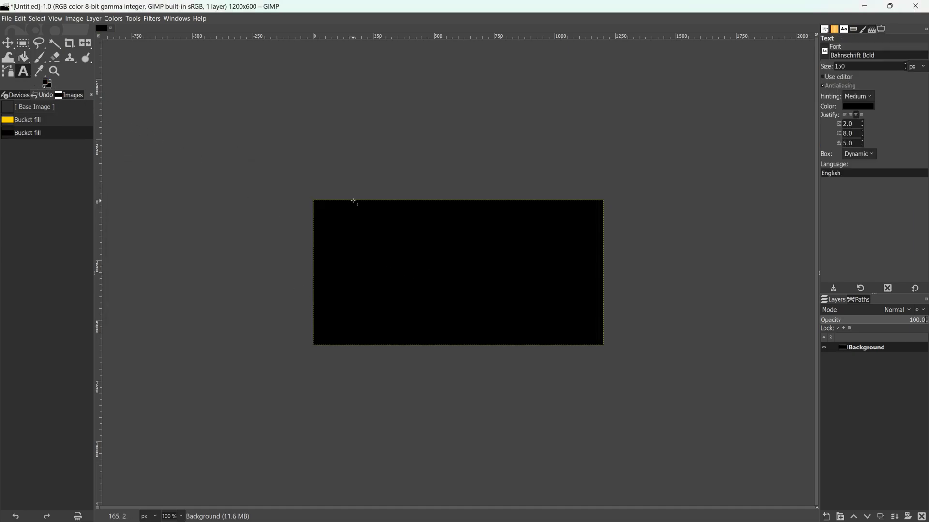
drag(323, 210, 594, 335)
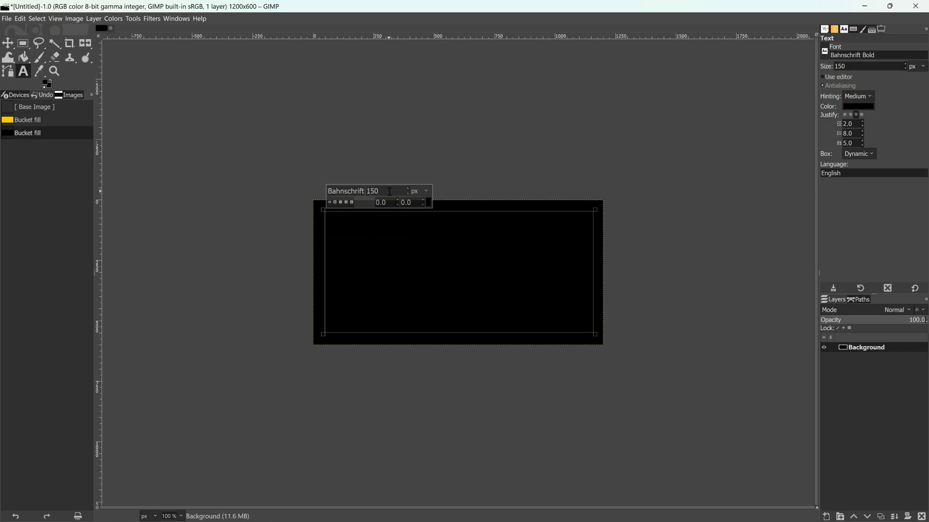
click(427, 204)
drag(391, 205, 363, 167)
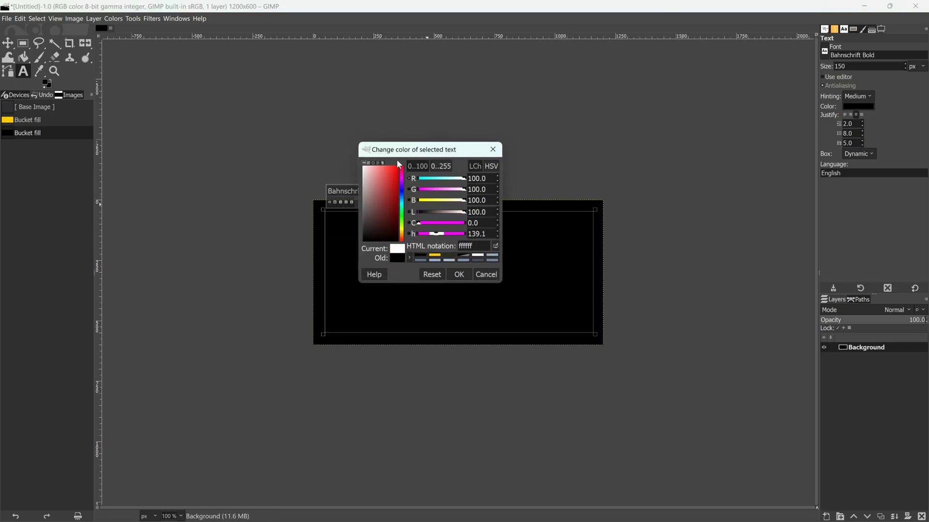
click(459, 275)
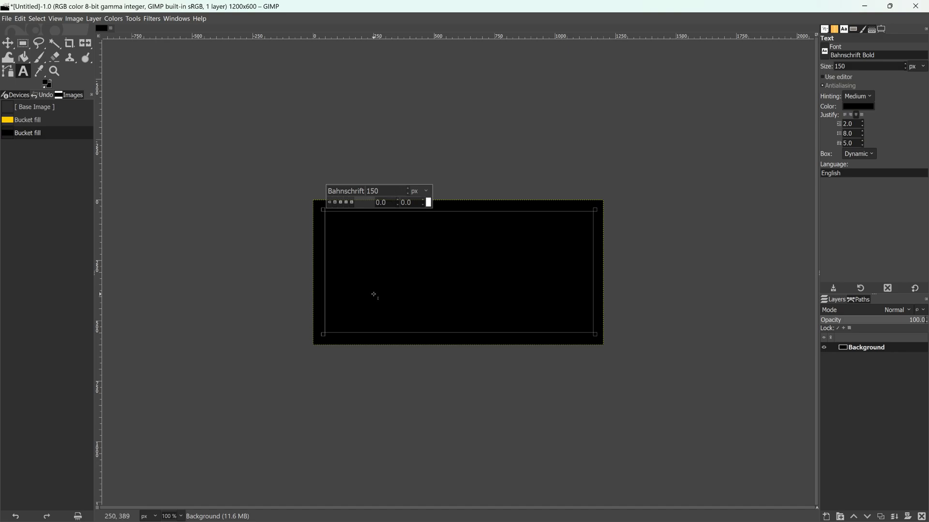
click(398, 236)
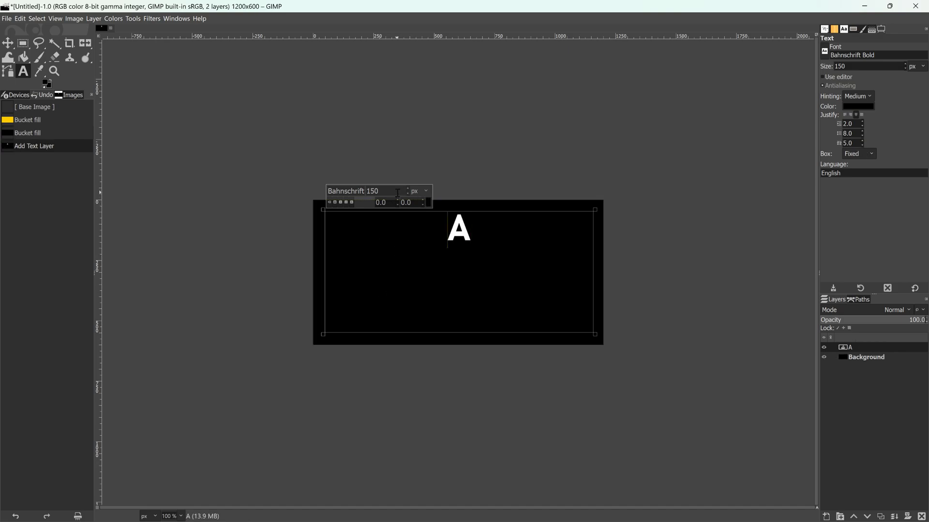
key(ctrl+a)
drag(394, 191, 354, 192)
text(300)
key(Return)
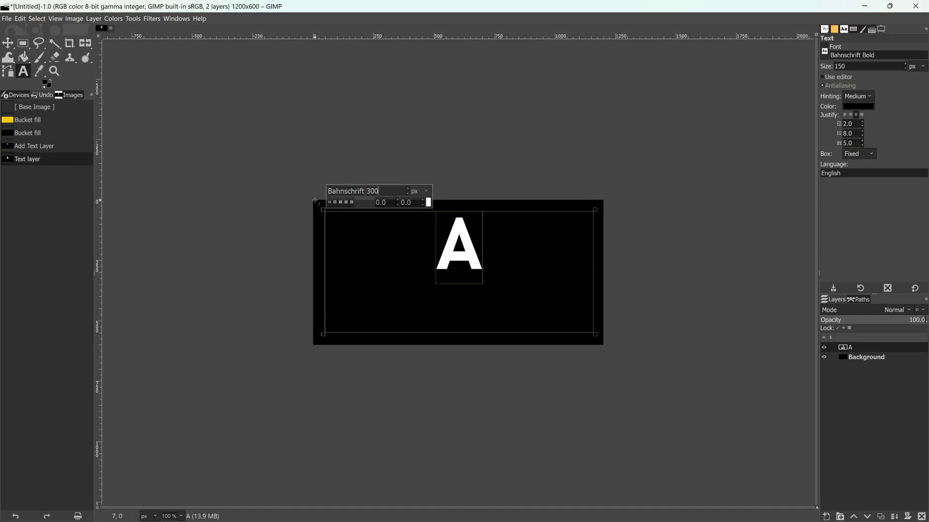
Move the letter A lower on the canvas and flatten the image
click(8, 43)
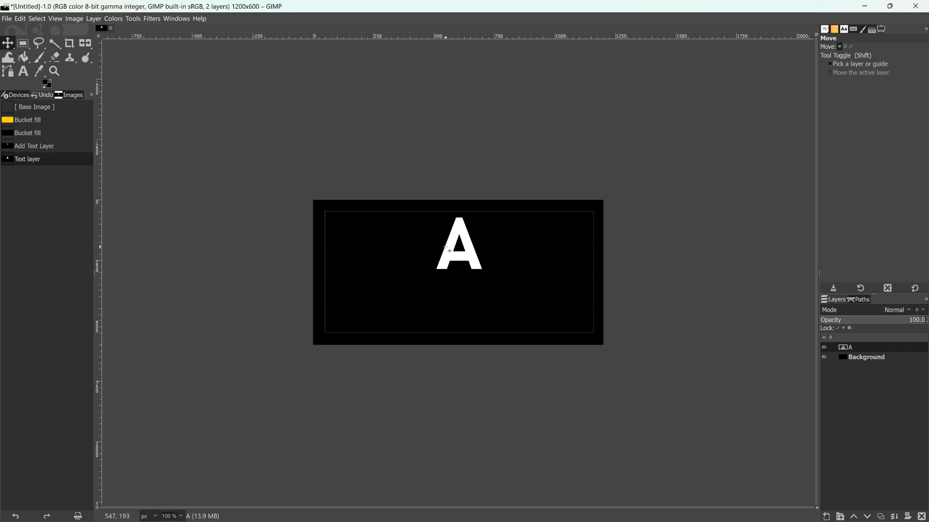
drag(448, 251, 448, 271)
right_click(822, 348)
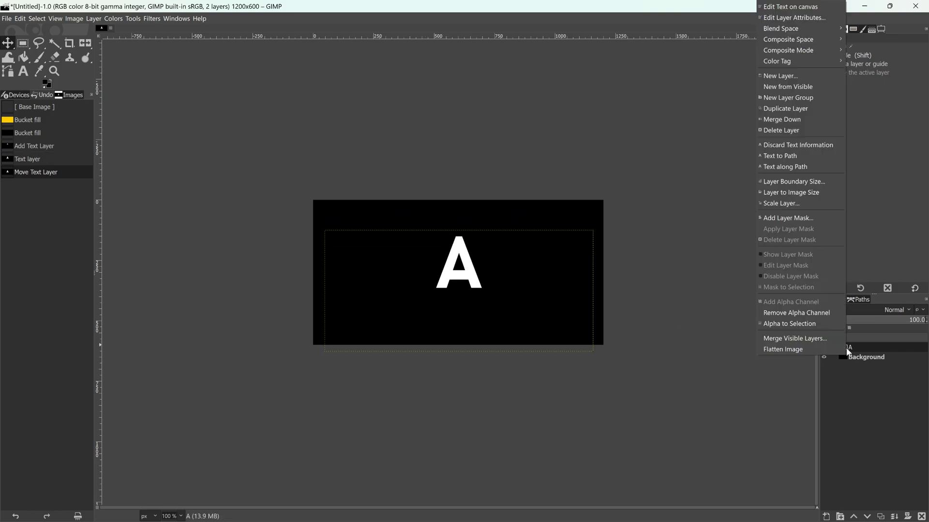
click(822, 350)
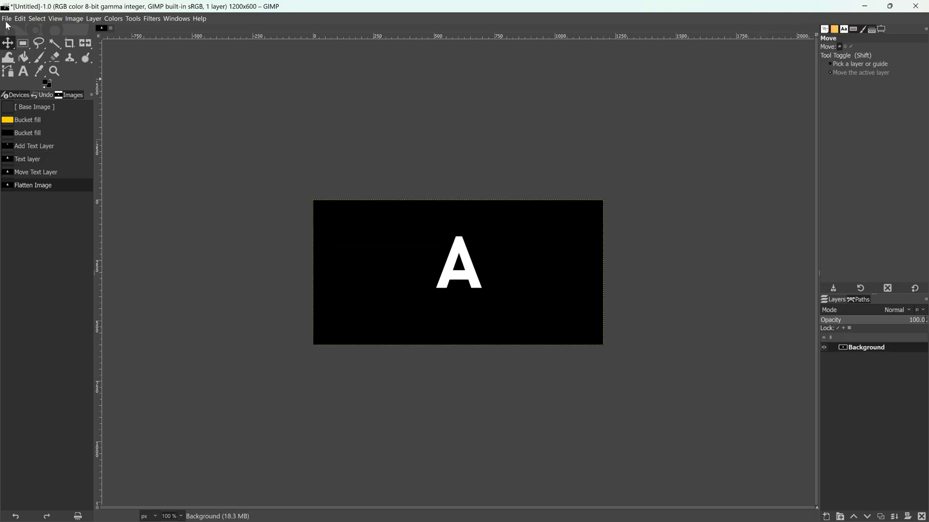
click(6, 19)
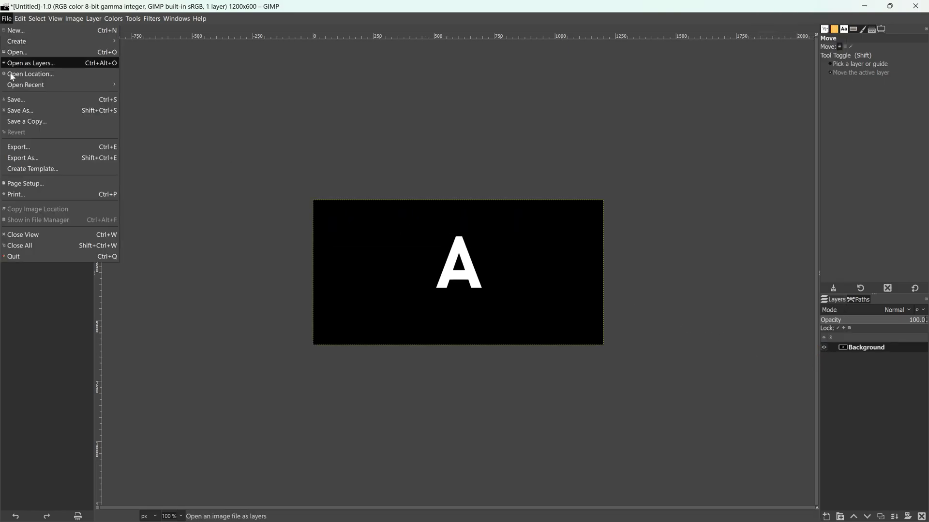
Export the image as default.jpg into the vehicles\A folder
click(23, 156)
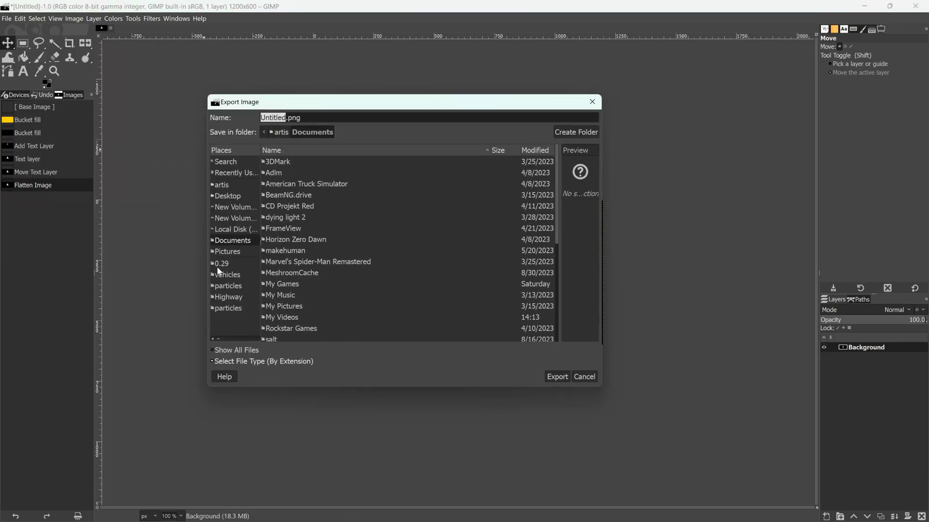
click(226, 277)
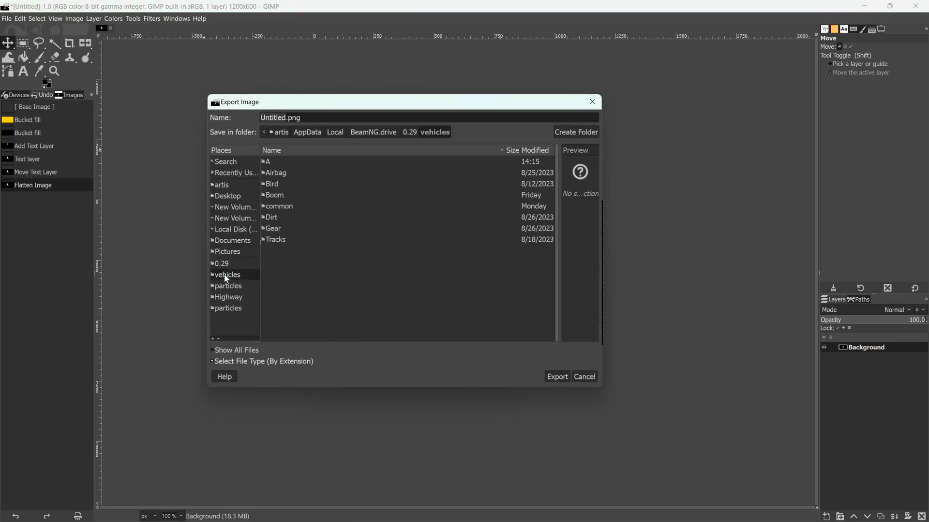
double_click(269, 162)
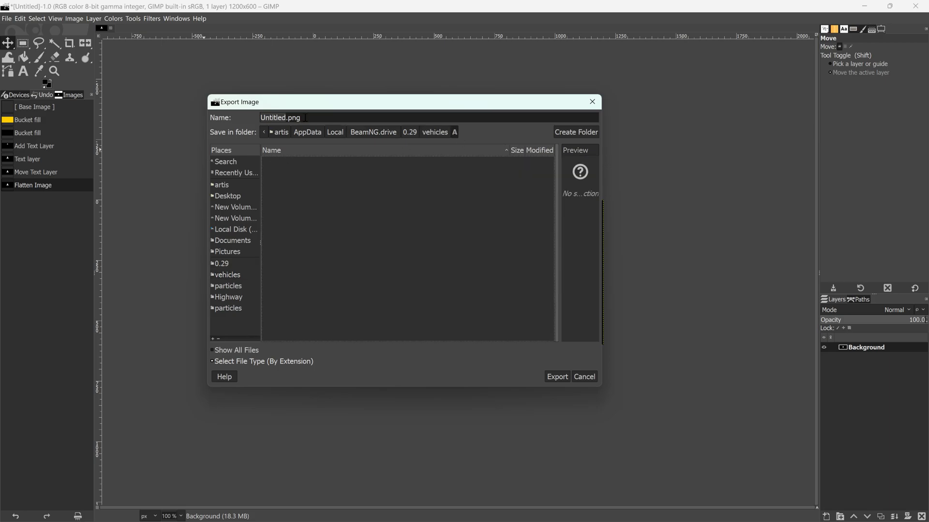
text(default.jpg)
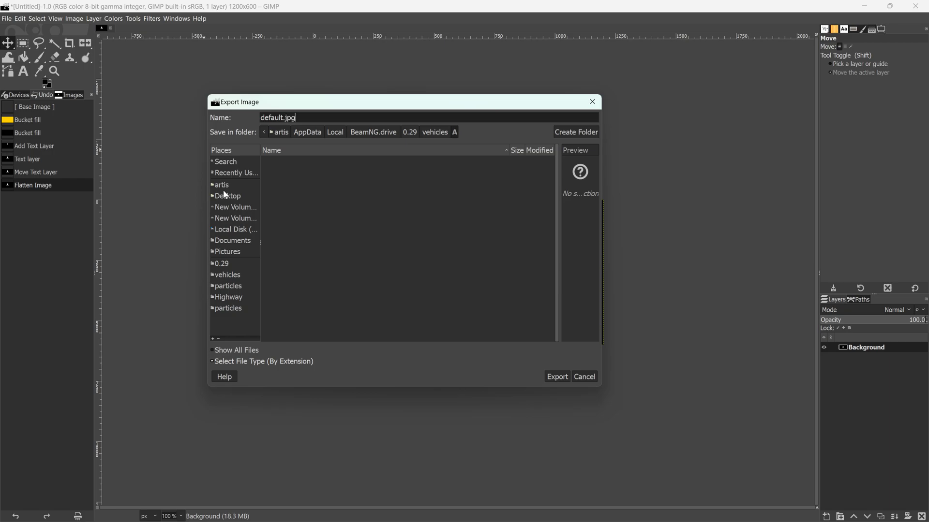
click(554, 377)
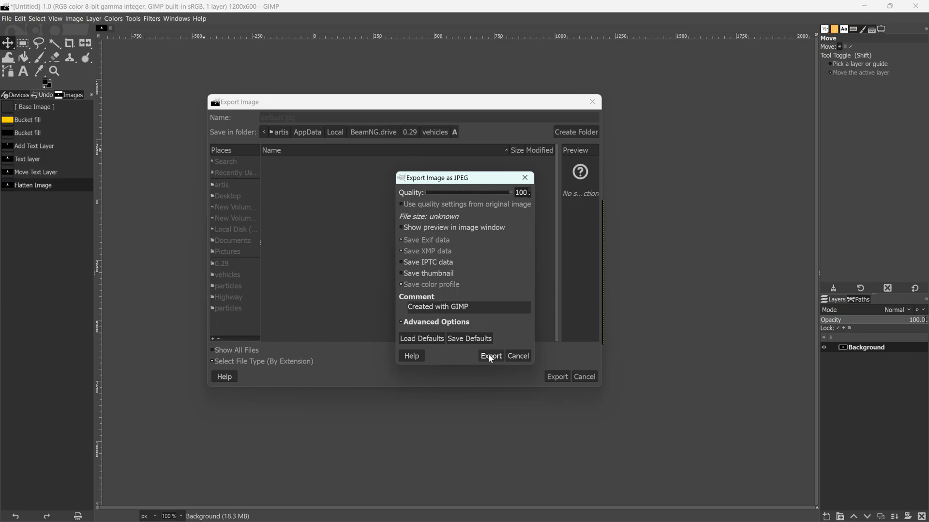
click(490, 356)
key(alt+Tab)
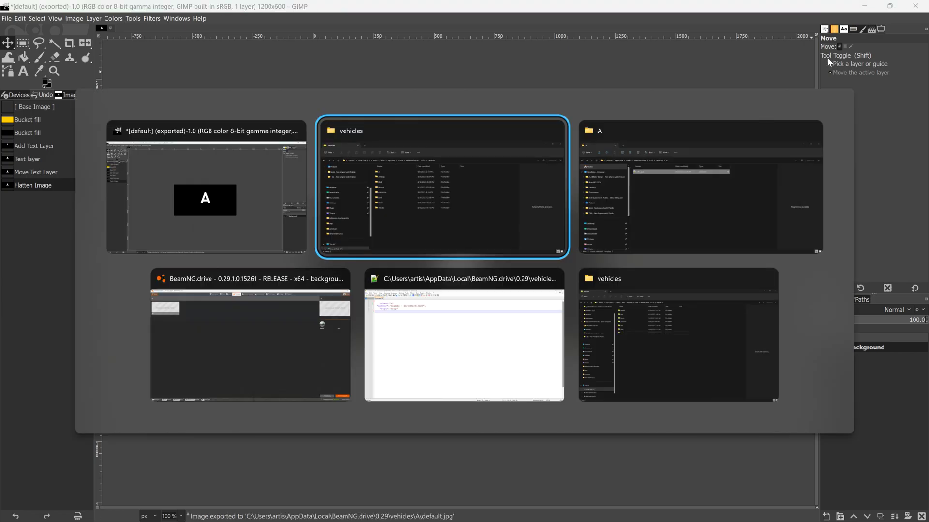
key(Escape)
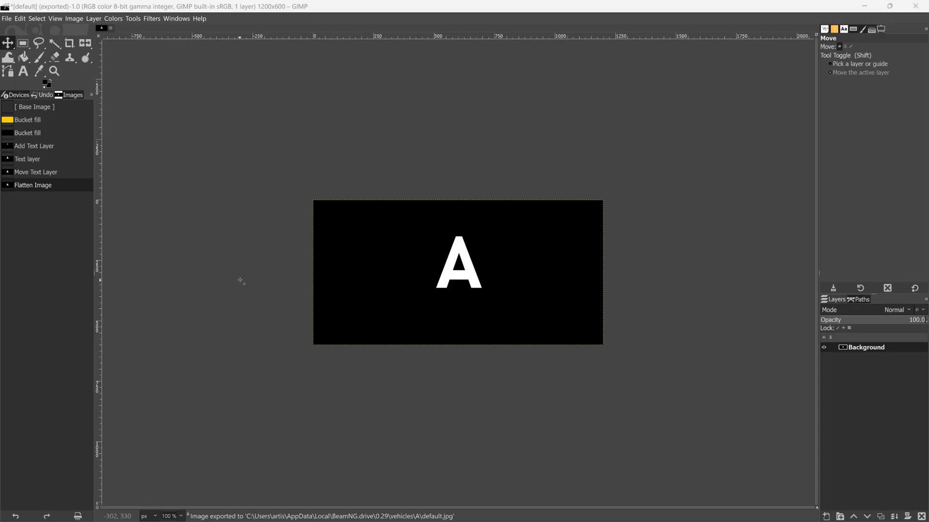
Back in BeamNG.drive's full vehicle list, find entry A showing its black preview
key(alt+Tab)
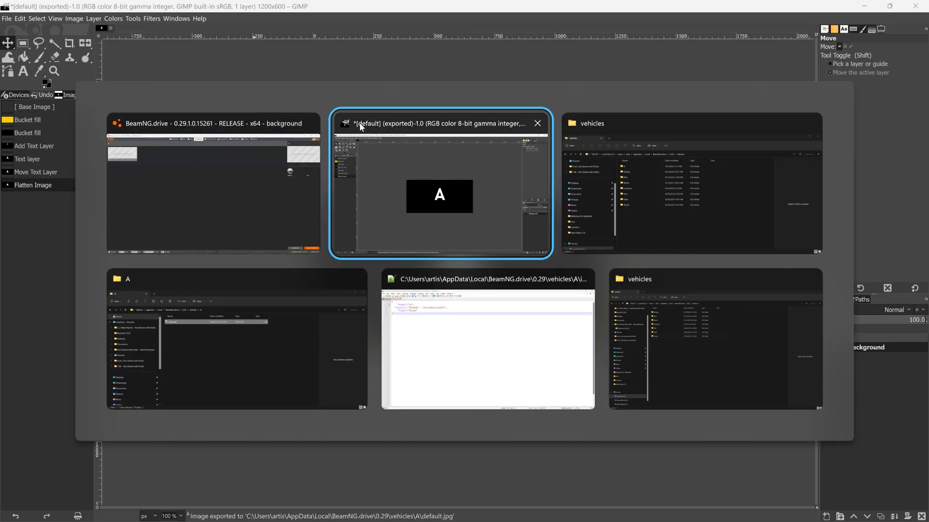
click(197, 126)
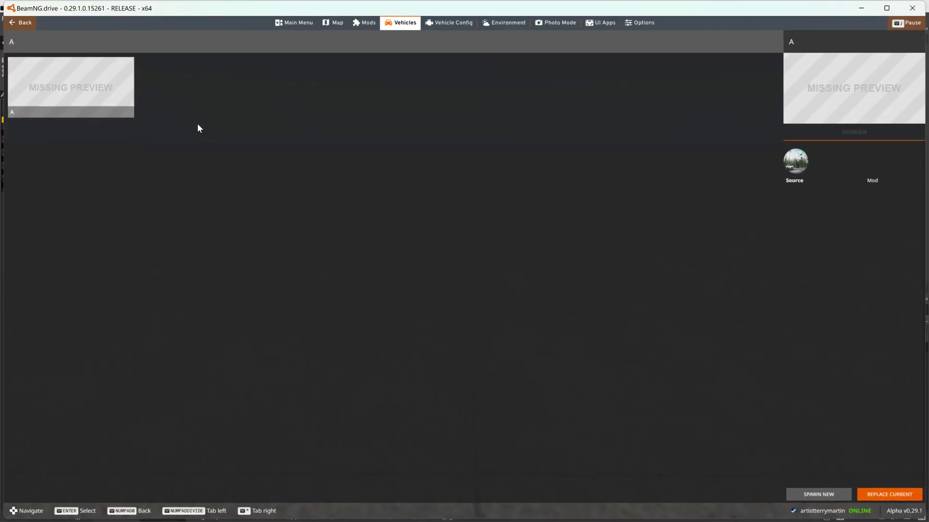
click(15, 25)
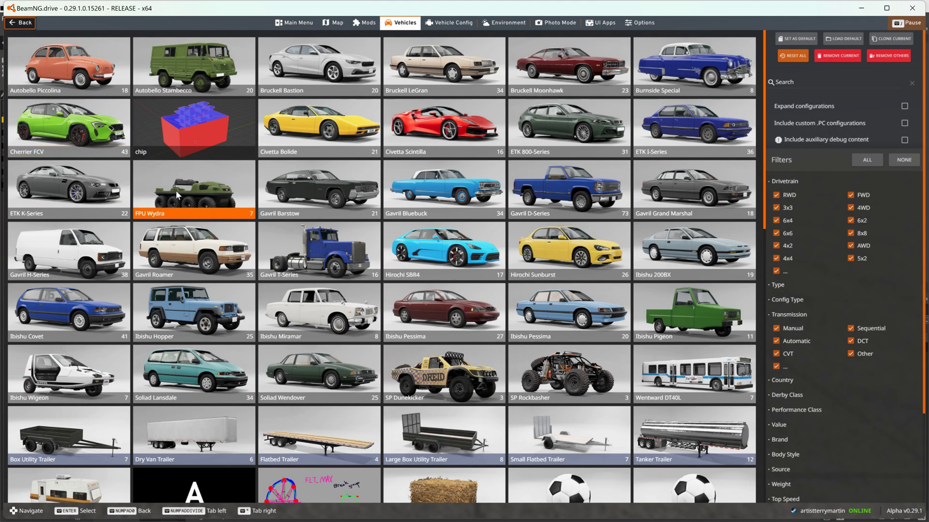
scroll(211, 412, down, 2)
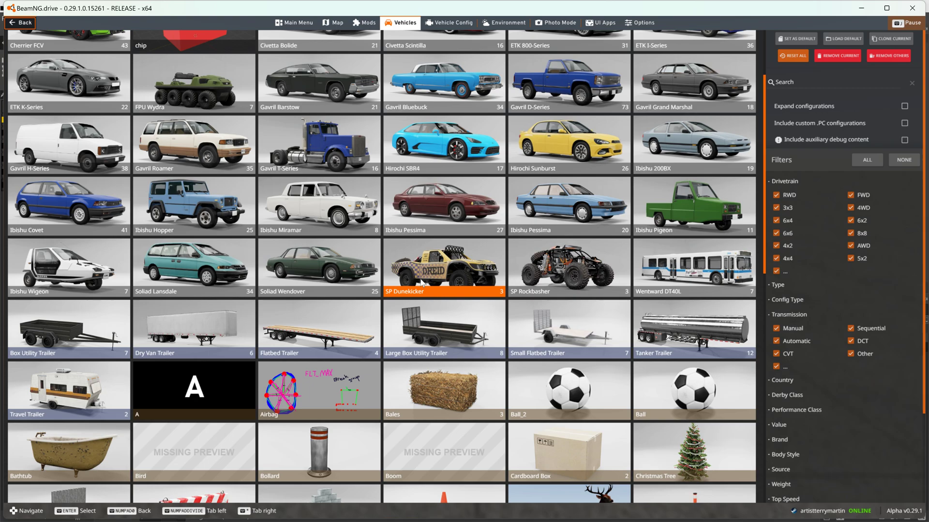
click(861, 8)
Copy New.jbeam from the desktop into the BeamNG 0.29 vehicles\A folder
click(865, 6)
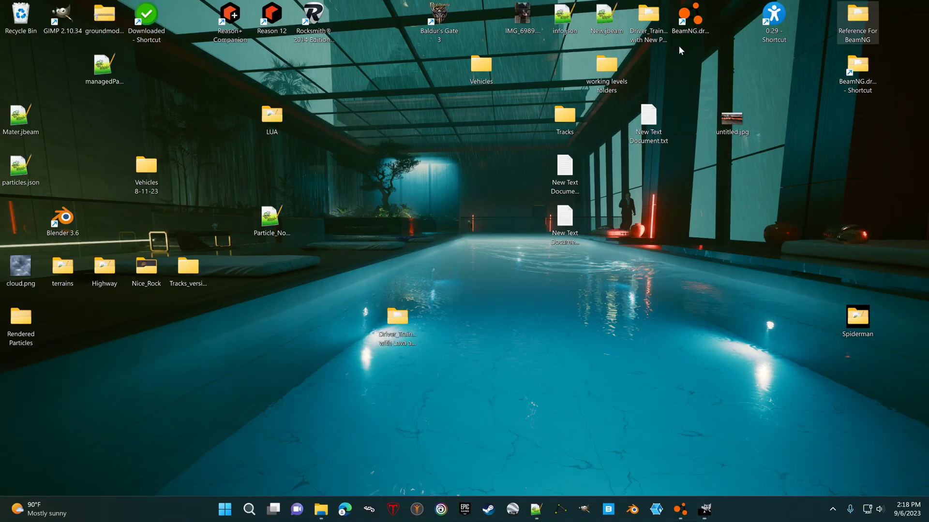
right_click(607, 20)
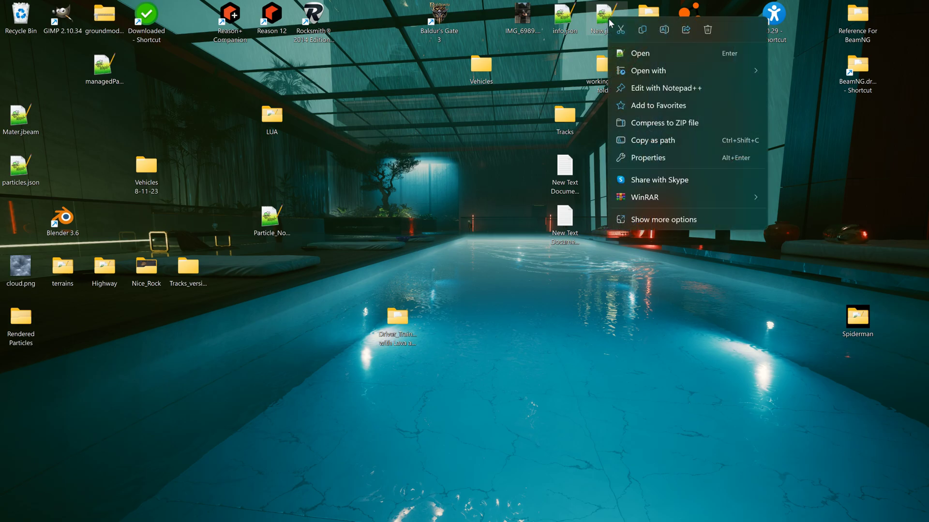
click(642, 31)
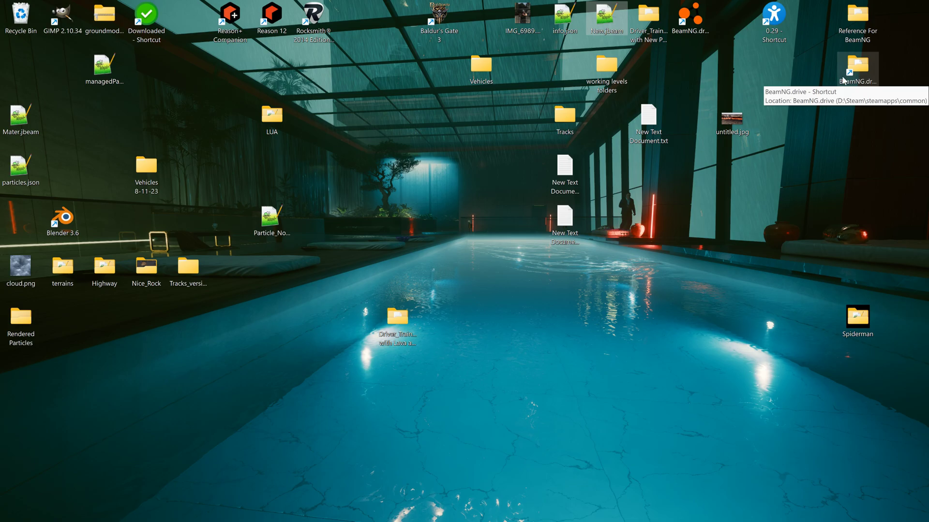
double_click(773, 22)
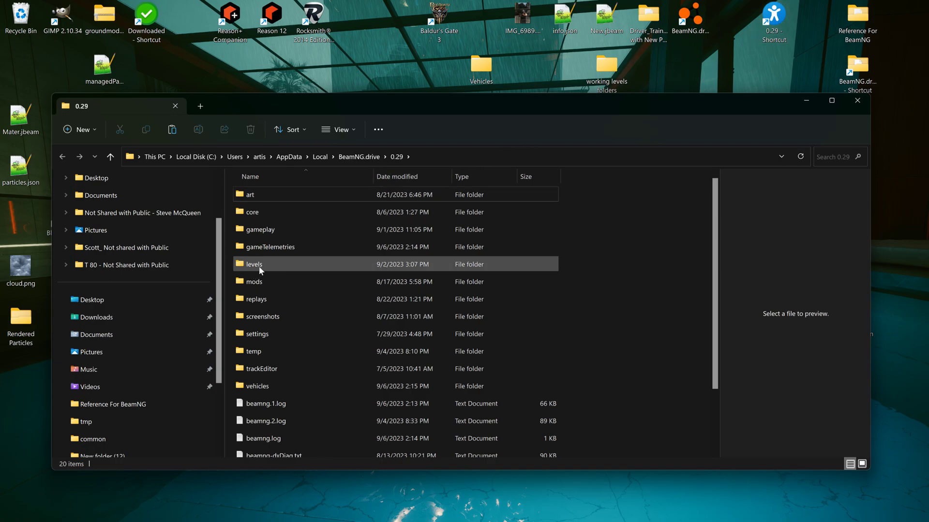
double_click(253, 386)
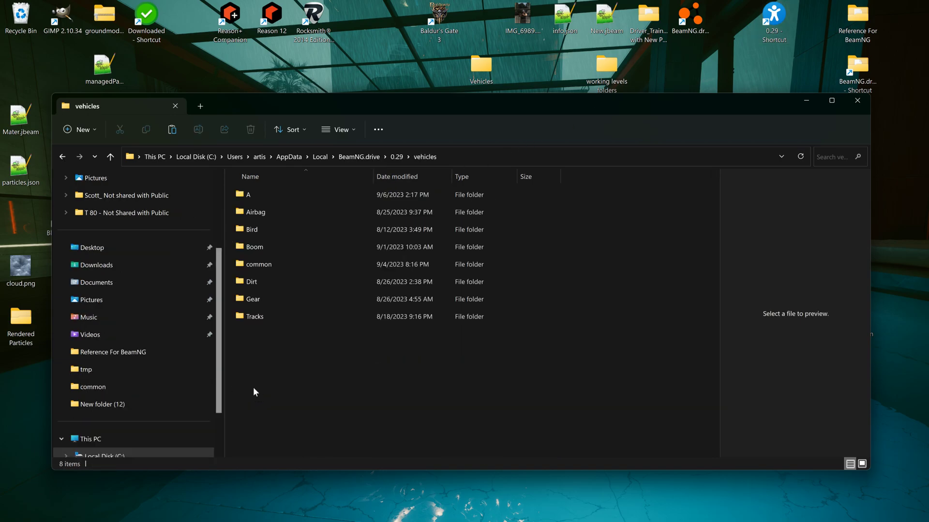
double_click(254, 196)
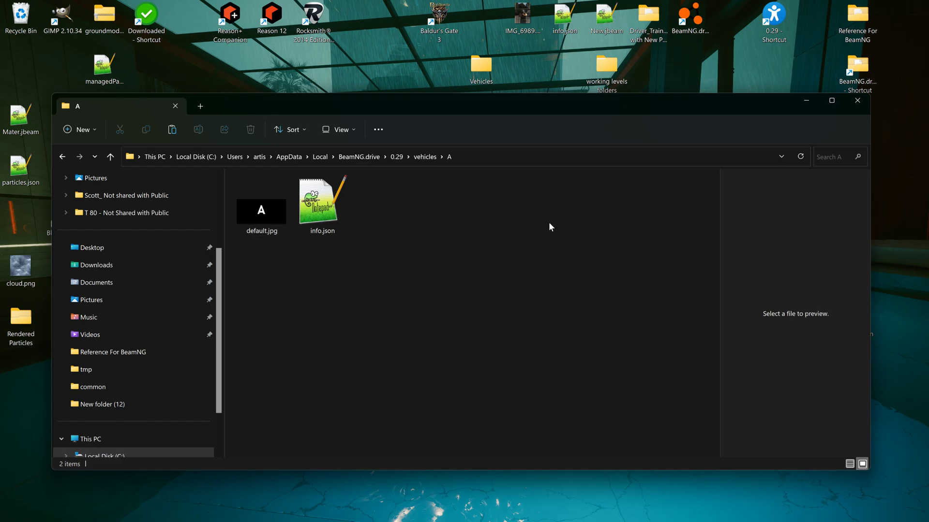
right_click(316, 260)
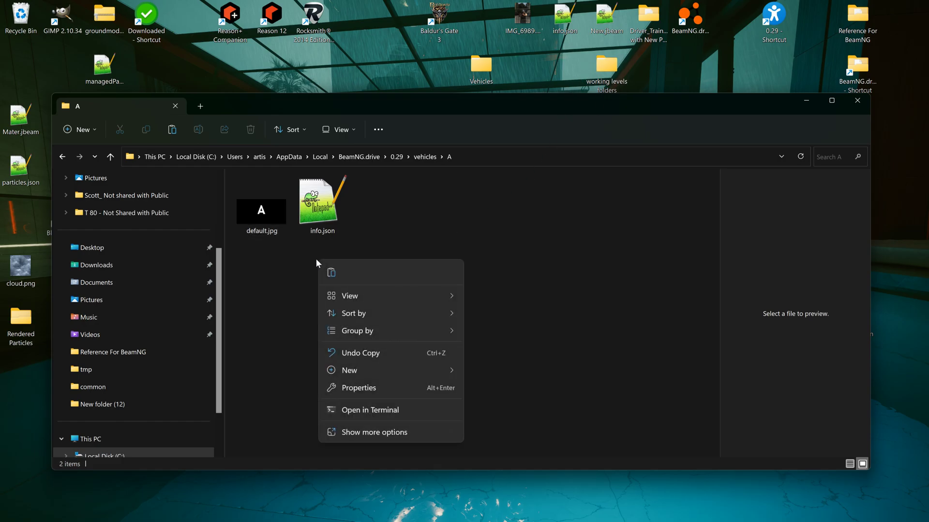
click(331, 273)
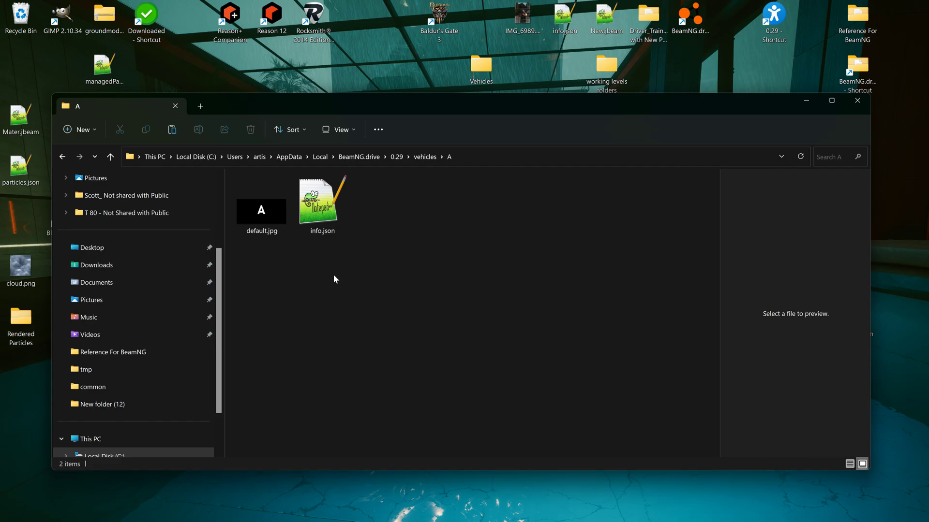
Rename the pasted New.jbeam to A.jbeam
right_click(376, 219)
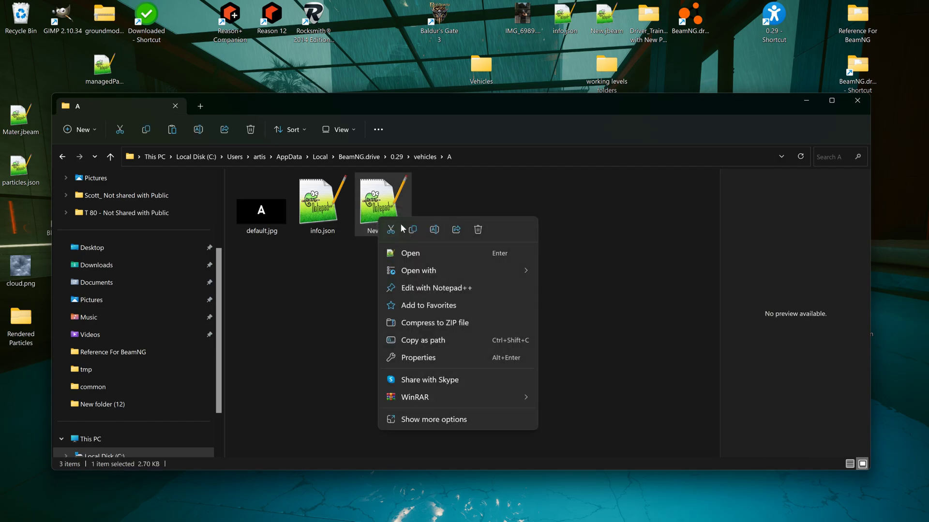
click(434, 230)
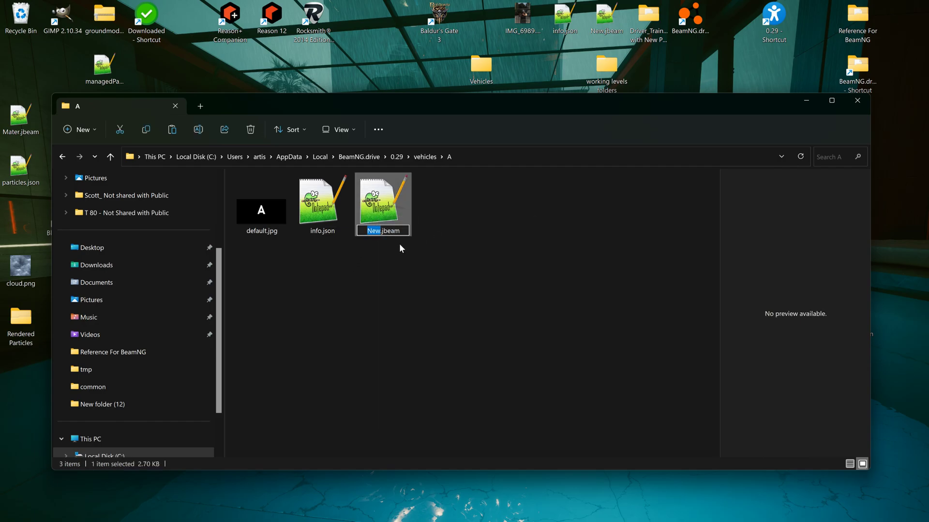
text(A)
key(Return)
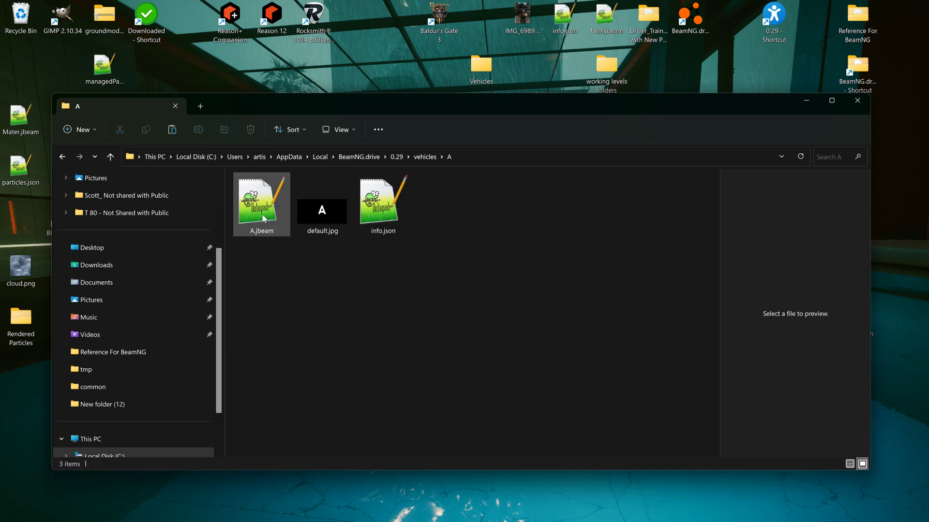
Open A.jbeam in Notepad++ and change the part name on line 2 from Dirt to A
double_click(264, 219)
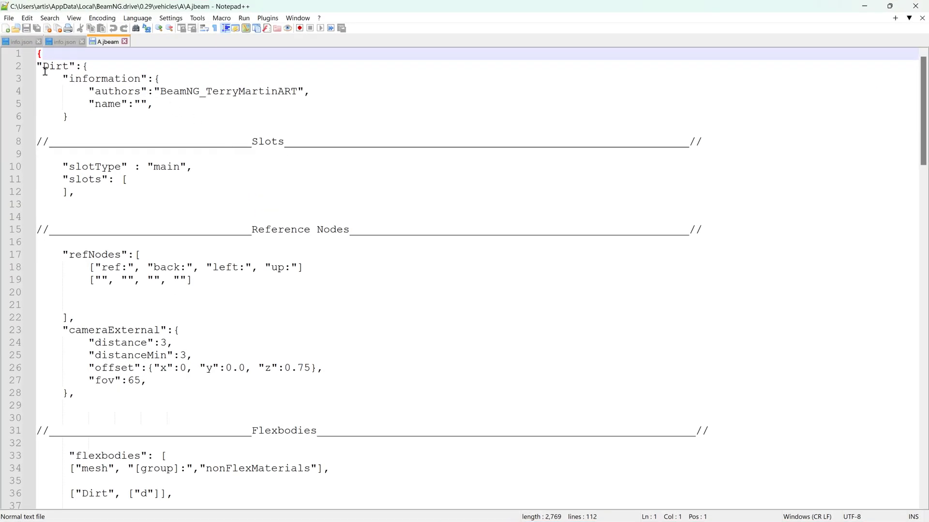
double_click(45, 70)
text(A)
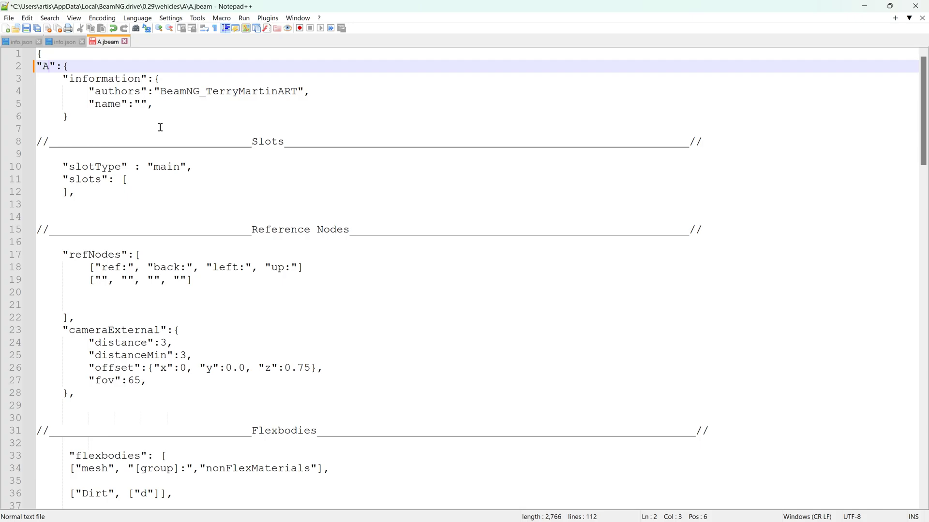
click(172, 115)
Select the Dirt flexbody mesh name on line 36
drag(160, 91, 297, 92)
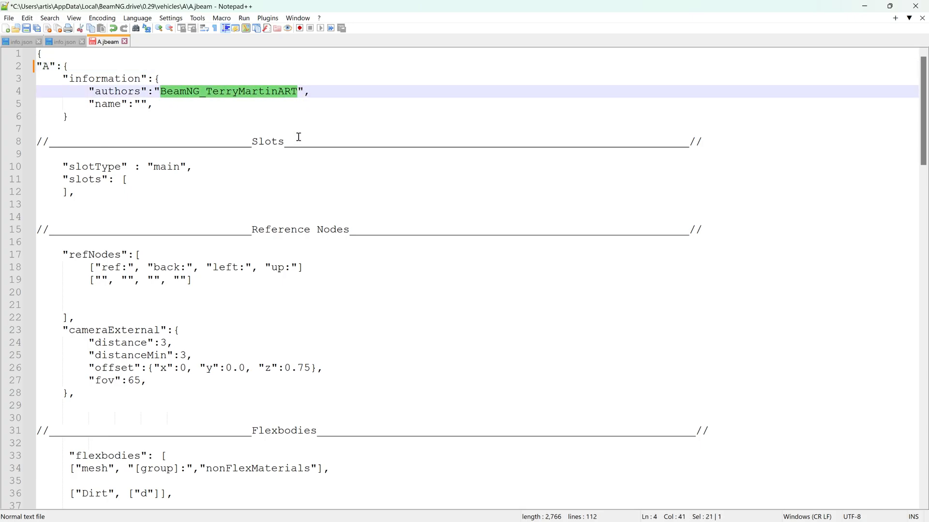
scroll(271, 290, down, 4)
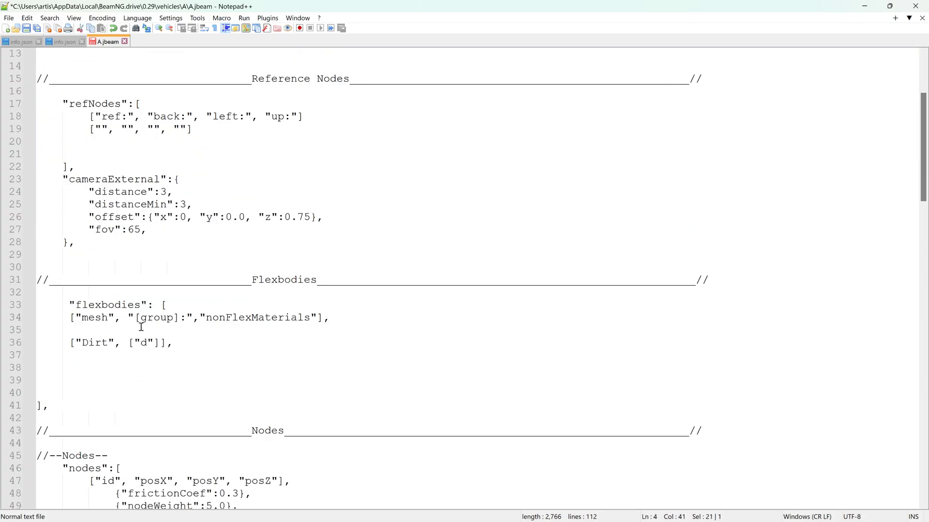
drag(82, 344, 106, 345)
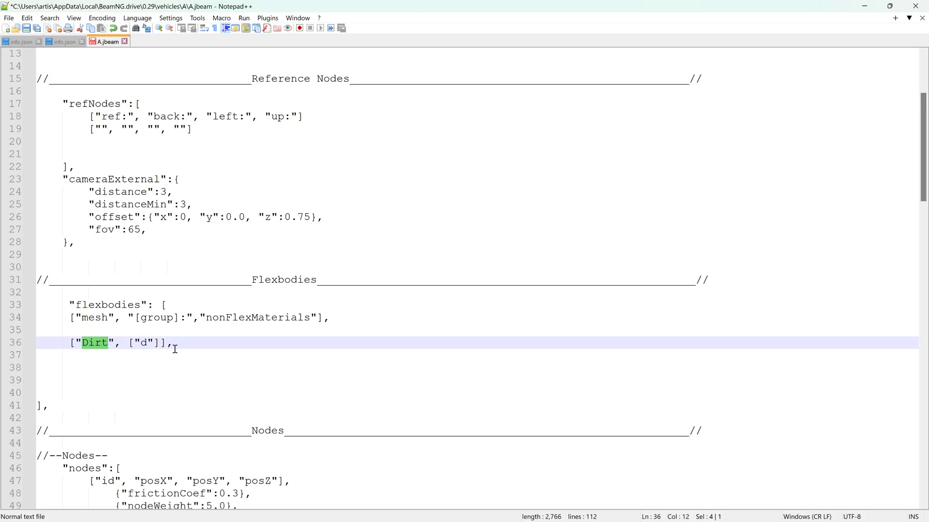
mouse_move(632, 520)
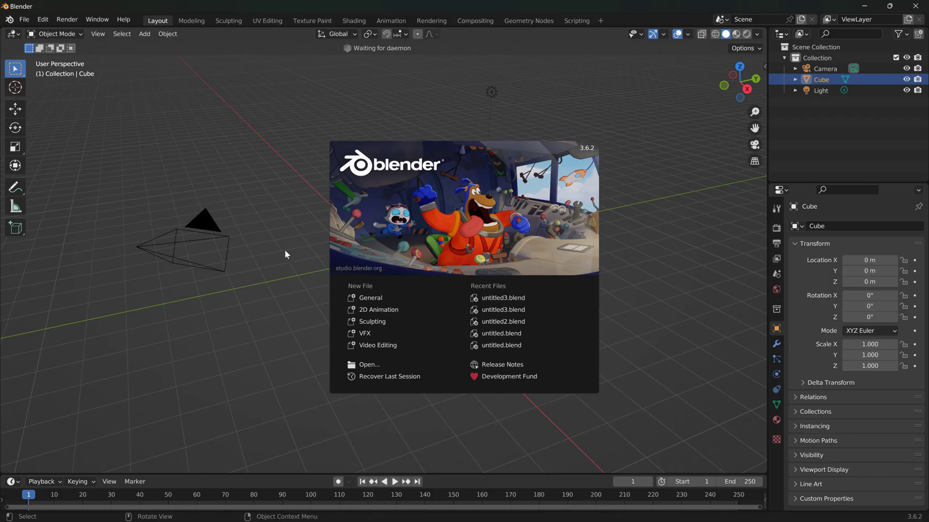
Delete the default camera, light and cube from the Blender scene
click(242, 281)
click(196, 239)
key(Delete)
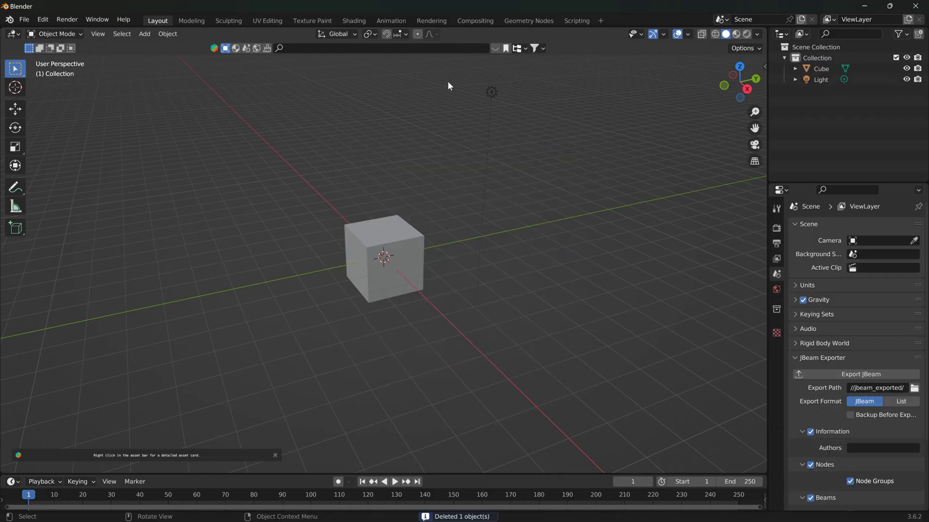
click(481, 92)
key(Delete)
click(416, 228)
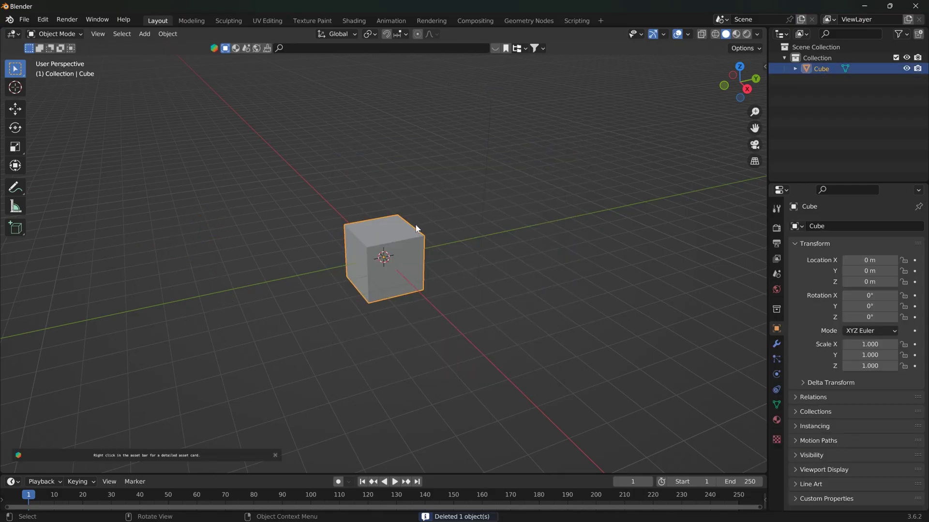
key(Delete)
Add a UV sphere at the origin with 32 segments
click(144, 34)
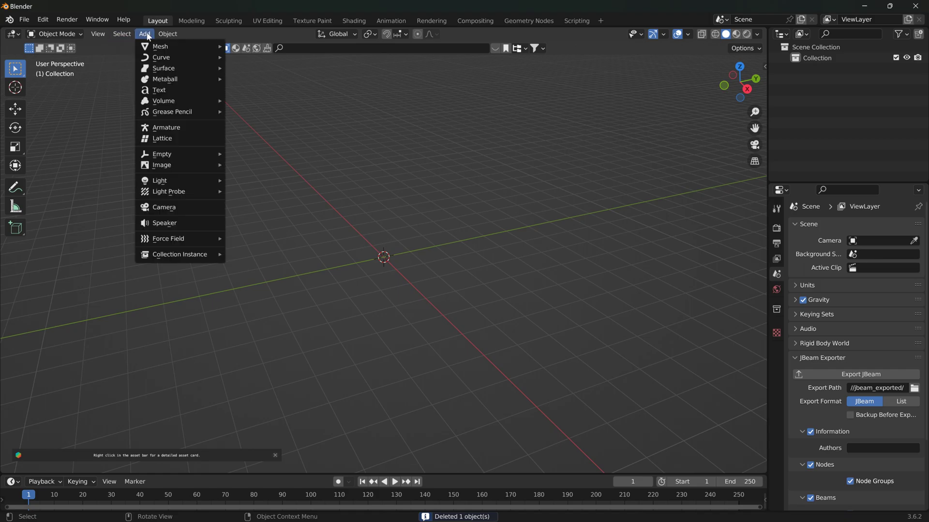
mouse_move(164, 36)
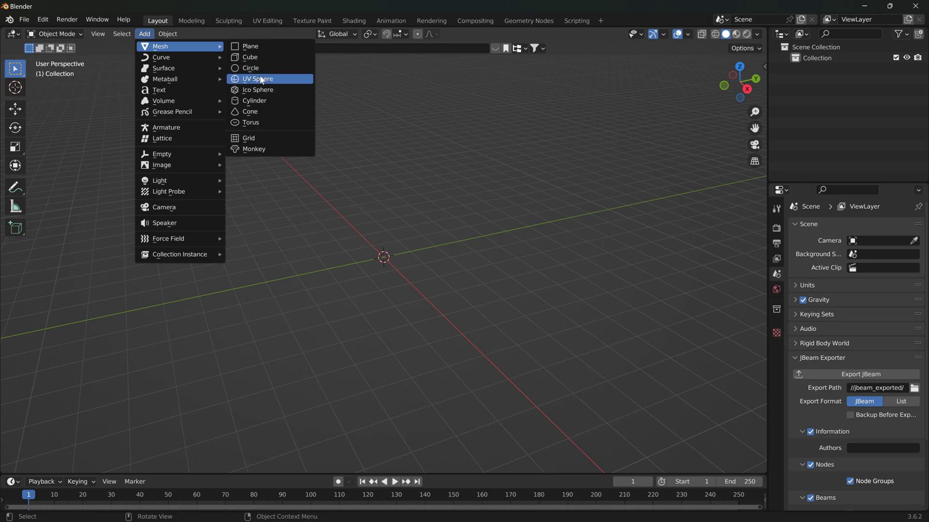
click(261, 79)
click(89, 465)
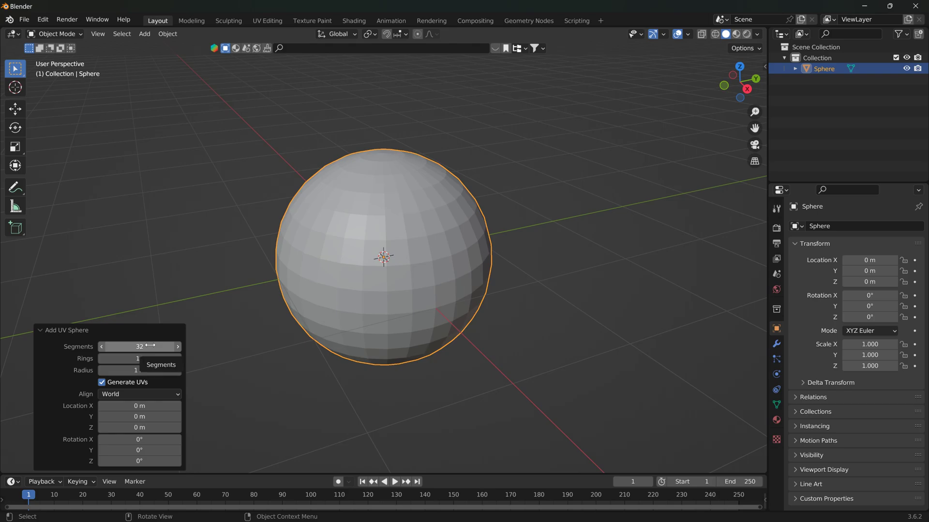
click(151, 346)
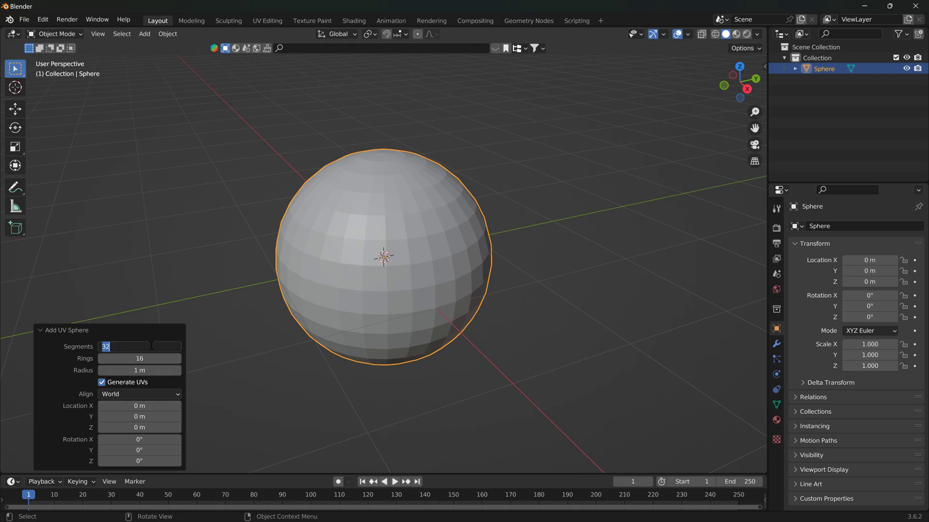
key(Return)
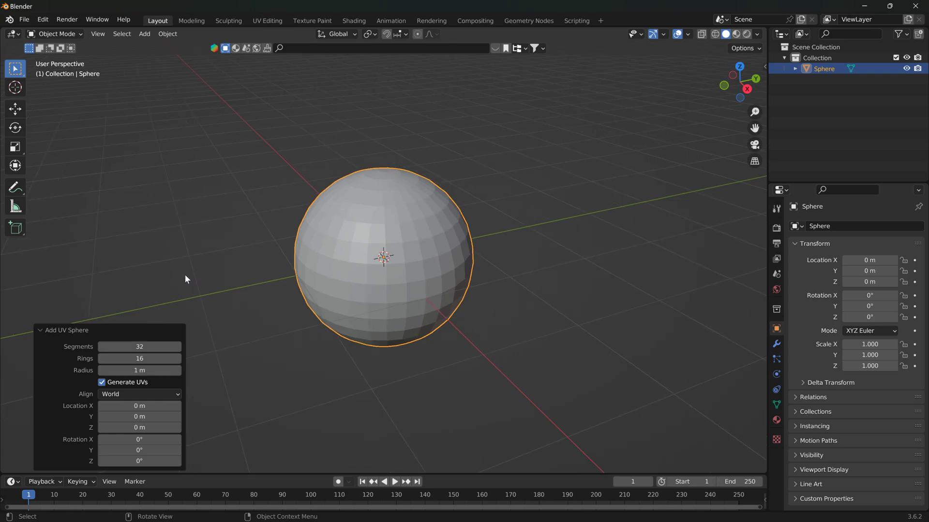
click(777, 420)
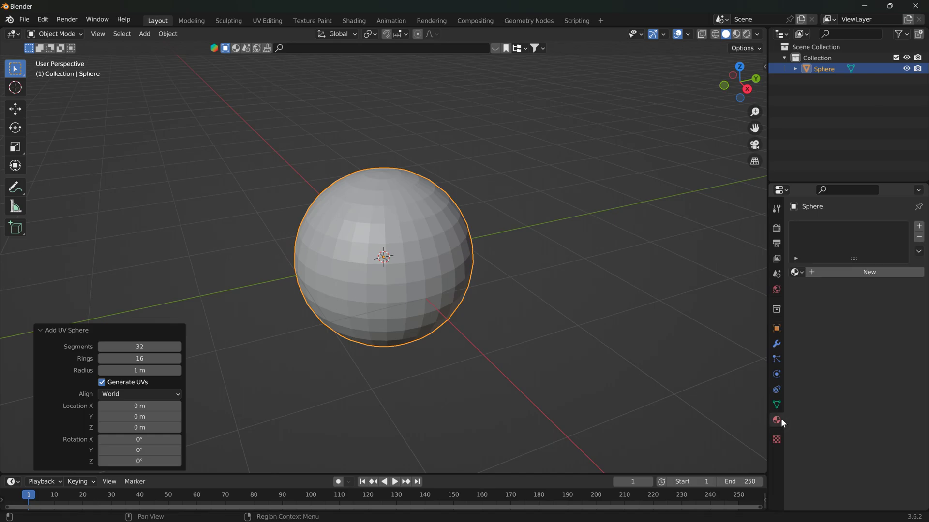
double_click(839, 68)
key(ctrl+c)
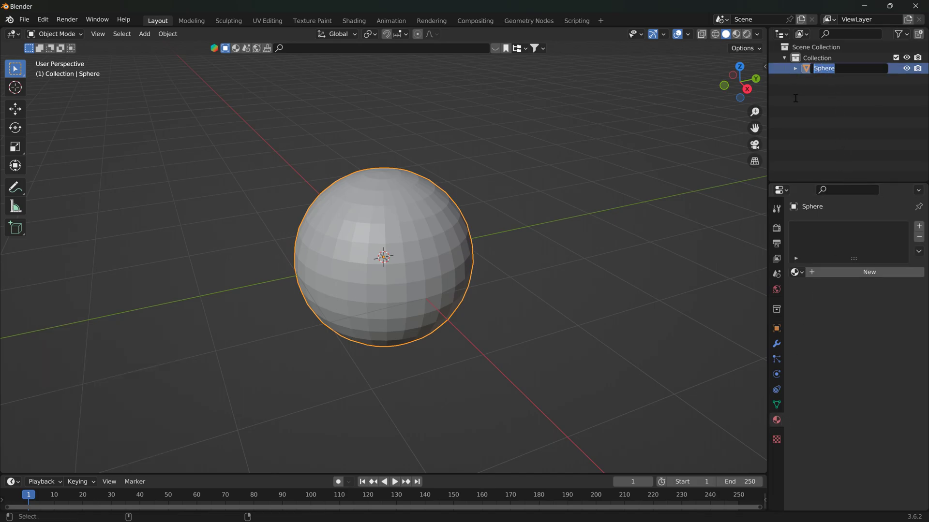
Replace Dirt with Sphere in the line-36 flexbody and set its group to s
key(alt+Tab)
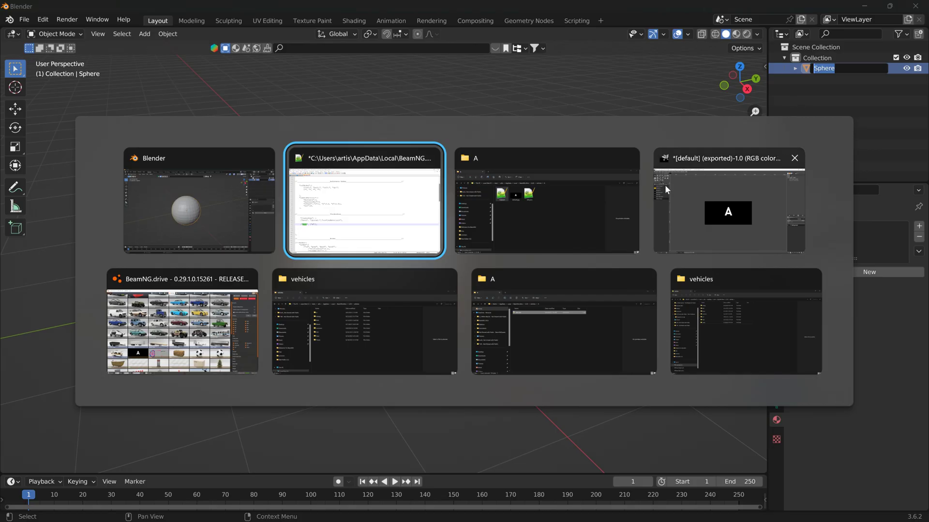
key(ctrl+v)
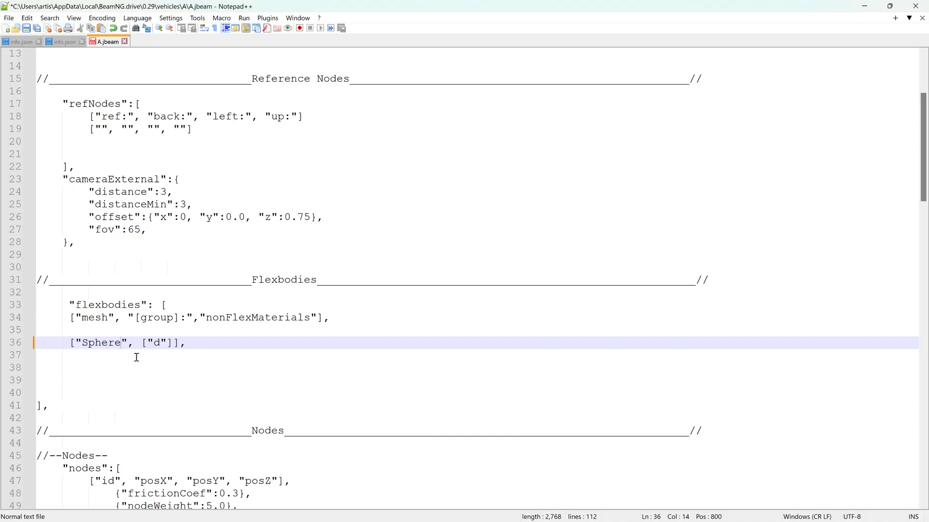
double_click(156, 343)
text(s)
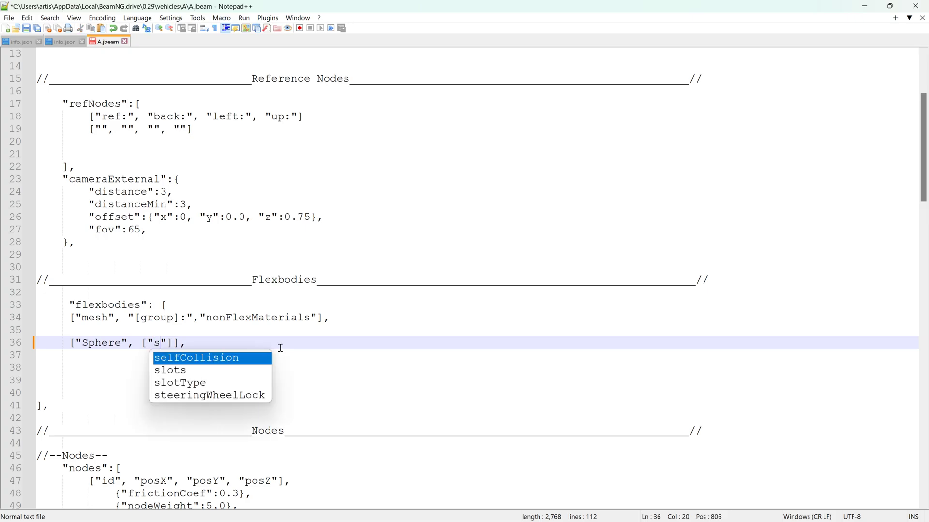
click(110, 364)
Change the node group on line 54 from d to s
scroll(110, 365, down, 5)
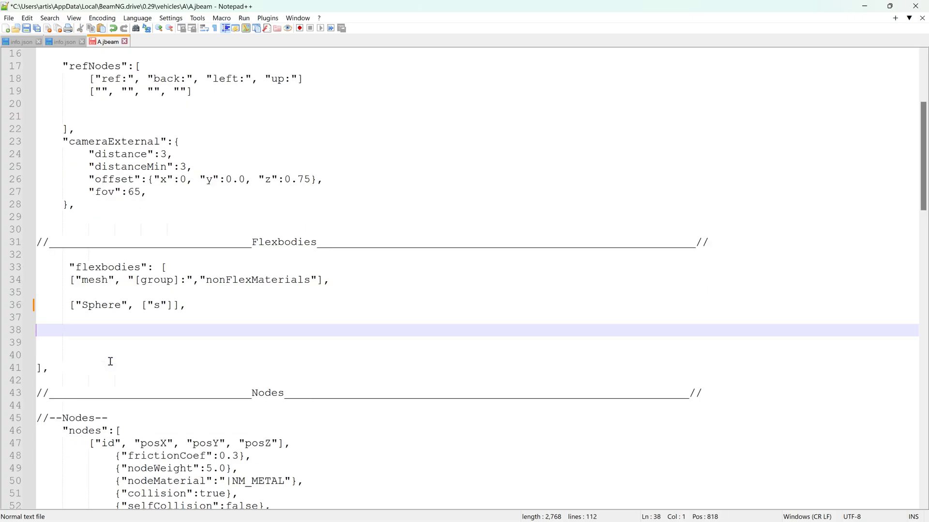
double_click(183, 381)
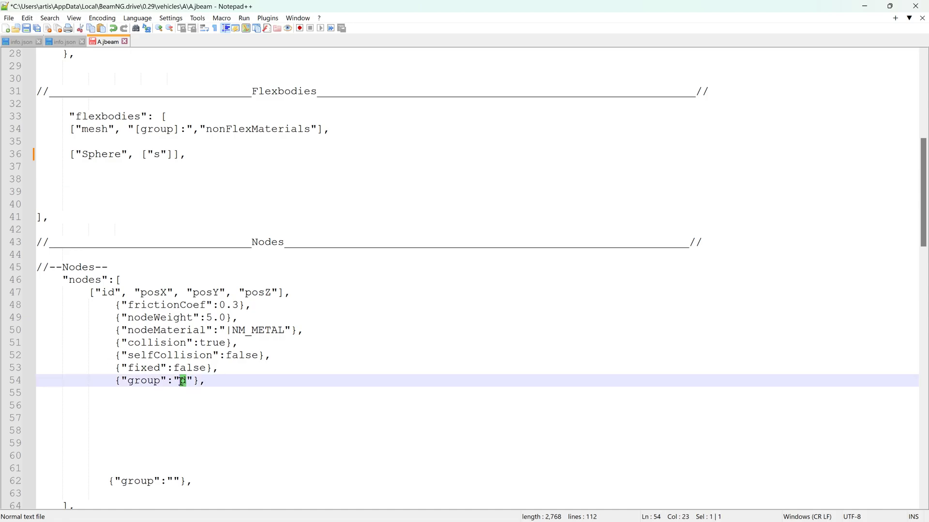
text(s)
click(164, 394)
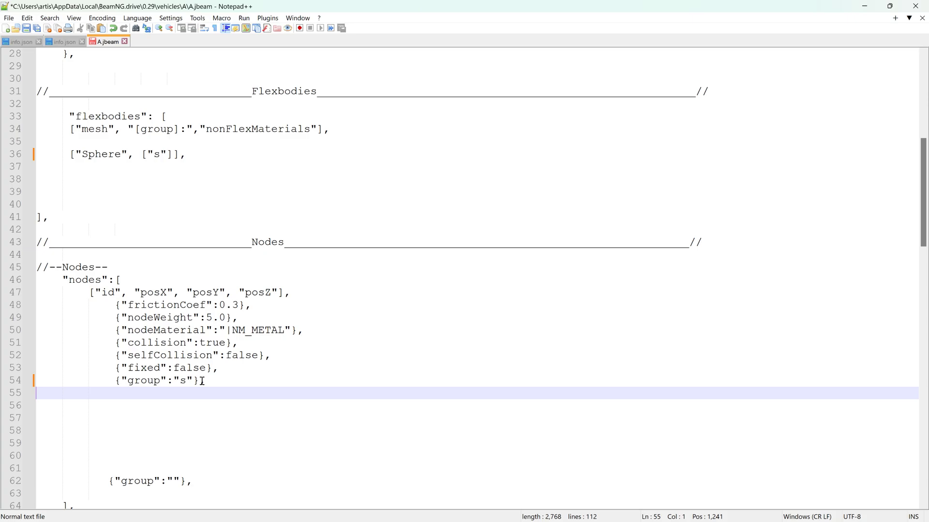
Review the Nodes, Beams and triangles sections of A.jbeam
double_click(65, 267)
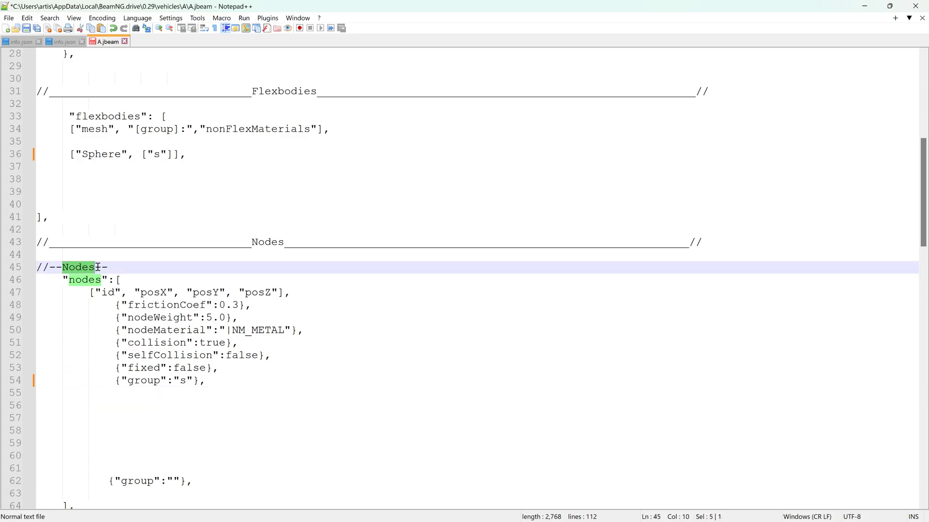
scroll(107, 385, down, 14)
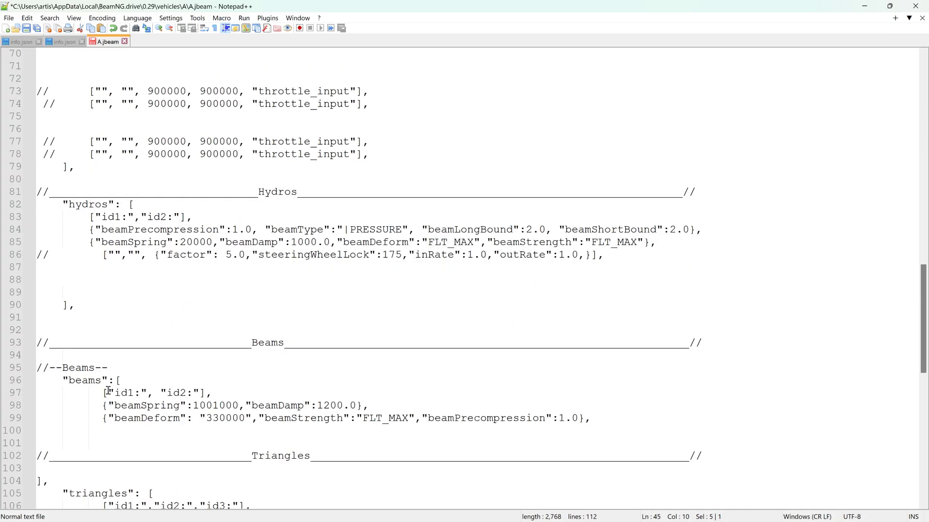
double_click(66, 368)
scroll(110, 369, down, 5)
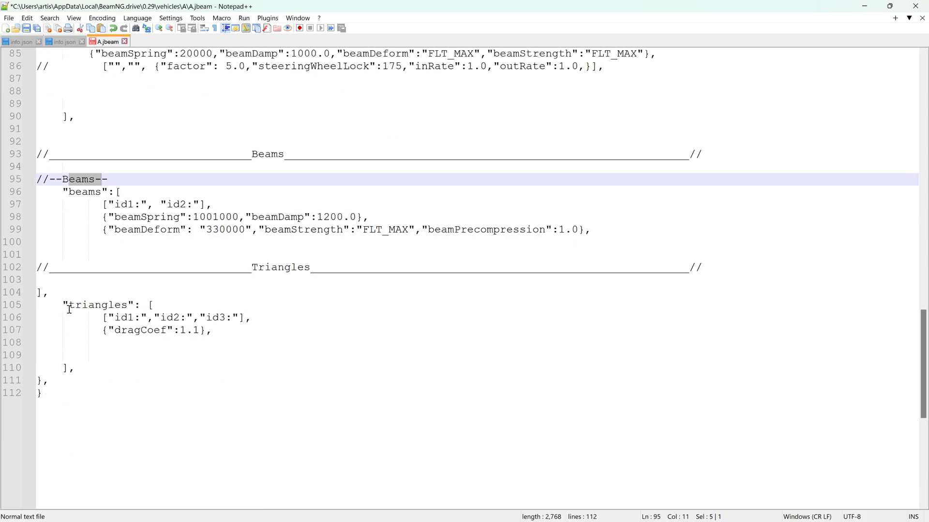
drag(68, 305, 136, 299)
double_click(130, 304)
scroll(145, 295, up, 16)
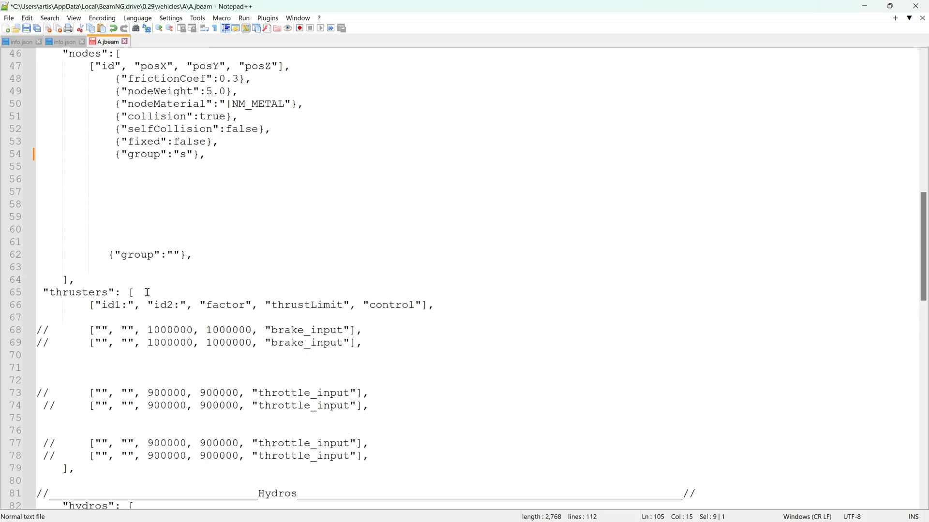
scroll(148, 290, up, 5)
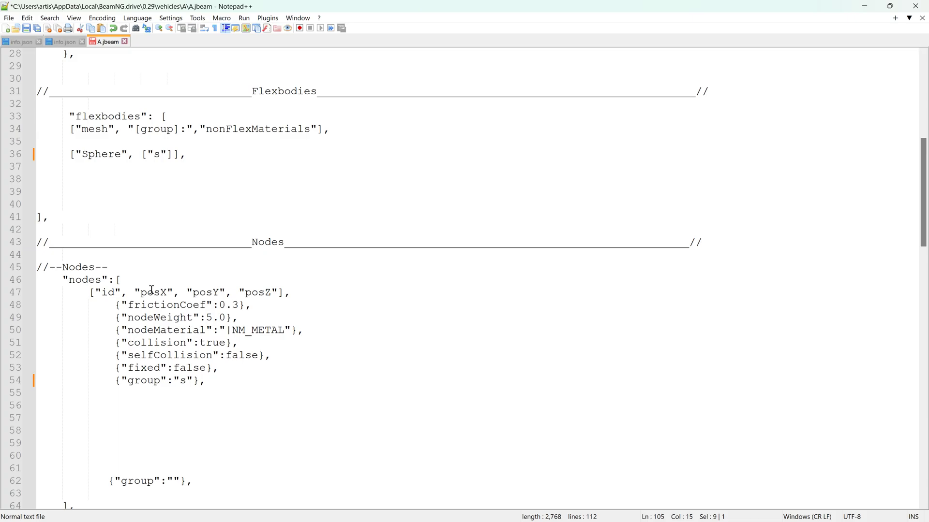
scroll(151, 288, up, 4)
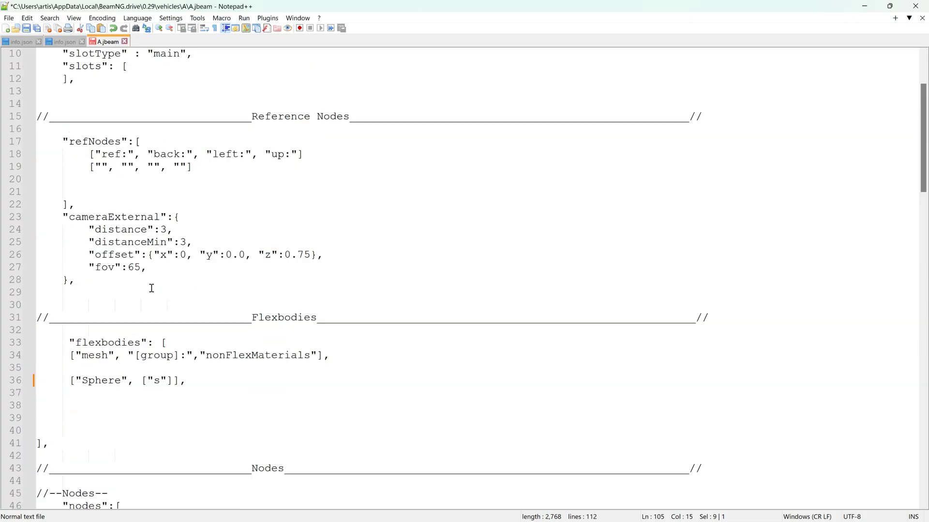
scroll(151, 288, down, 4)
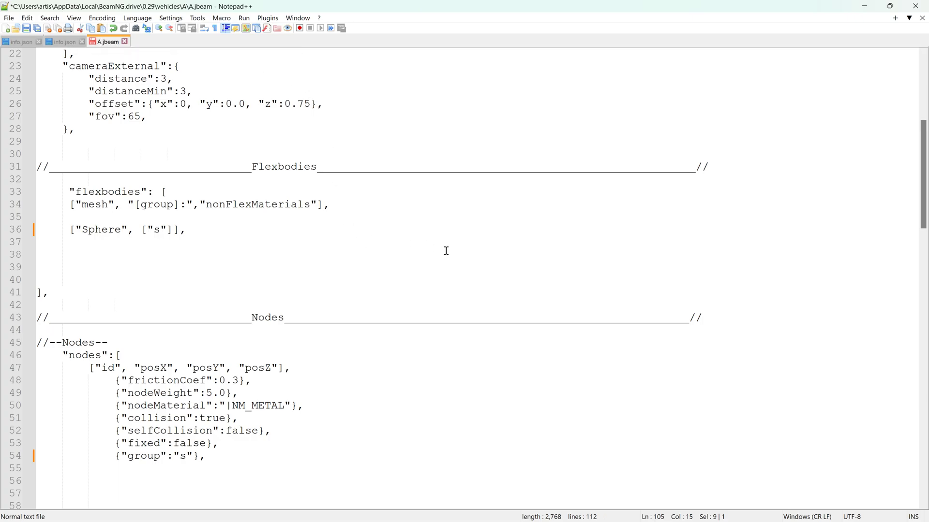
key(alt+Tab)
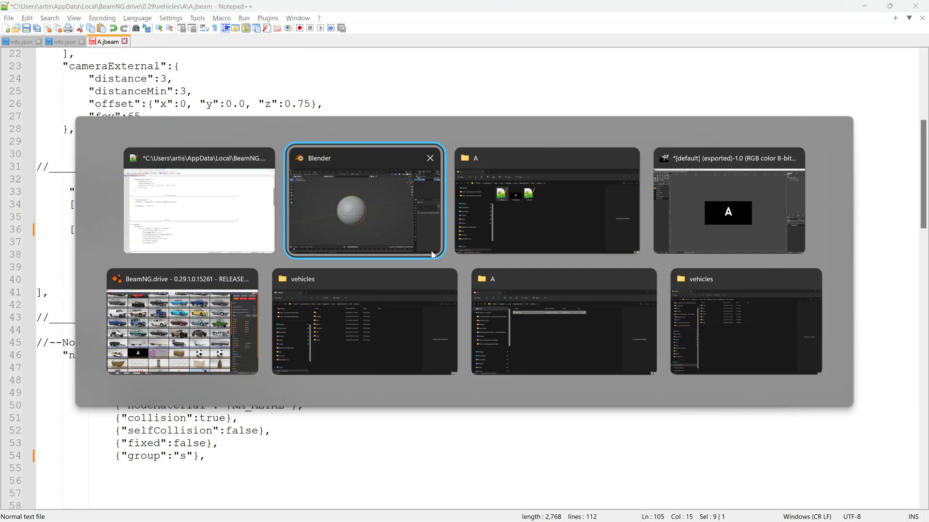
Add a new material to the Sphere and rename it from Material.001 to a_ball
click(432, 254)
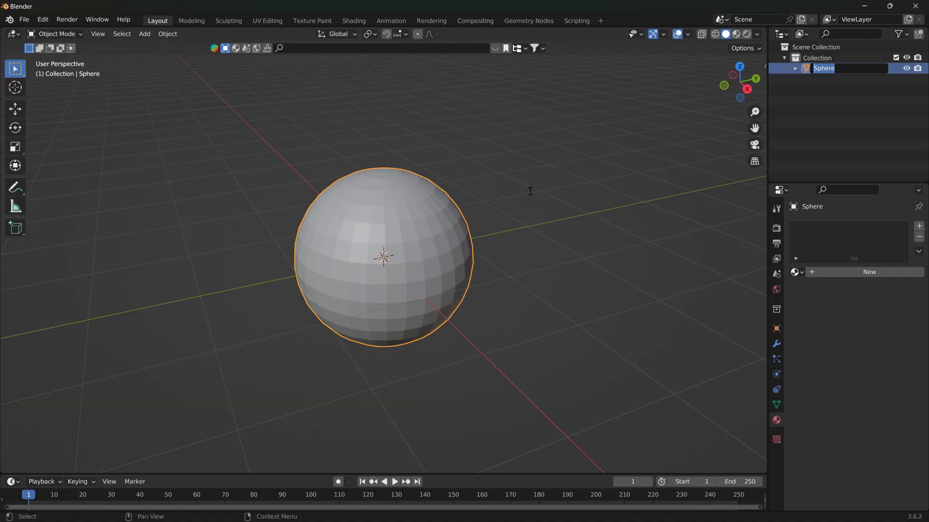
key(Return)
click(796, 68)
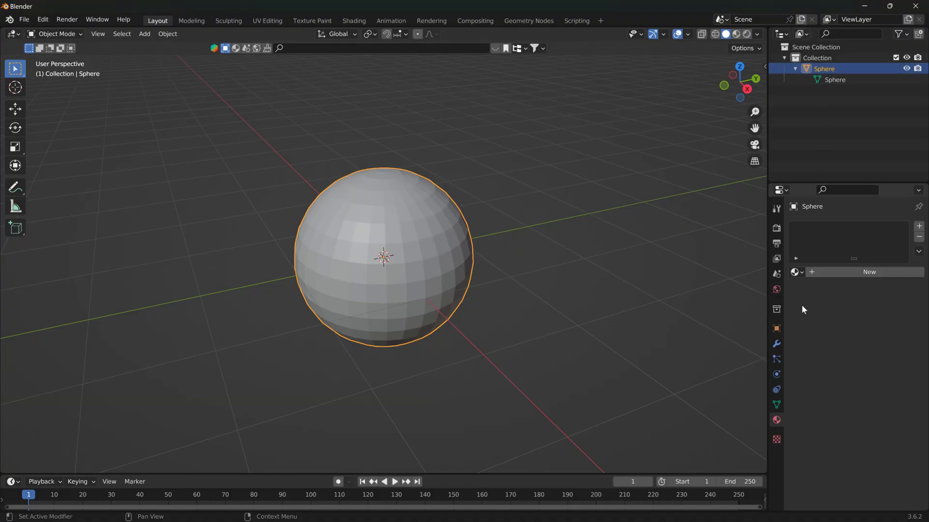
click(833, 272)
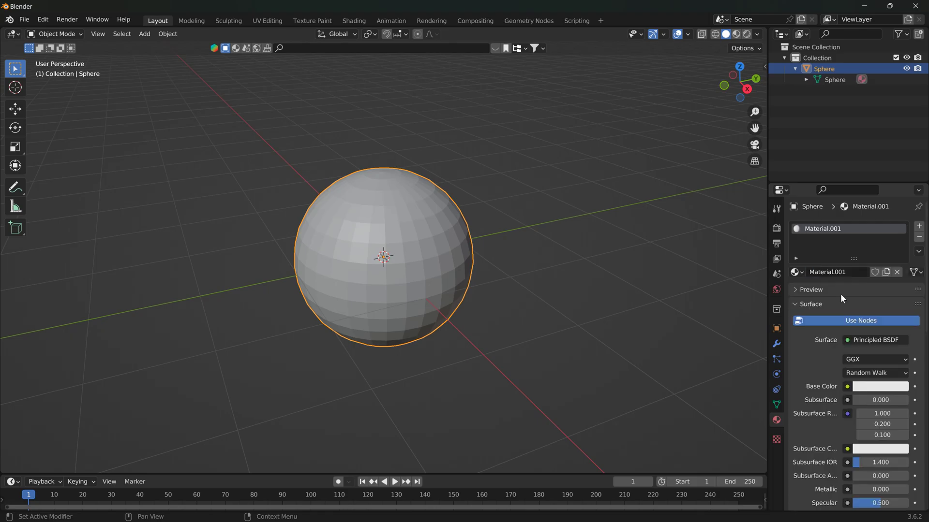
click(850, 272)
text(a_ball)
key(Return)
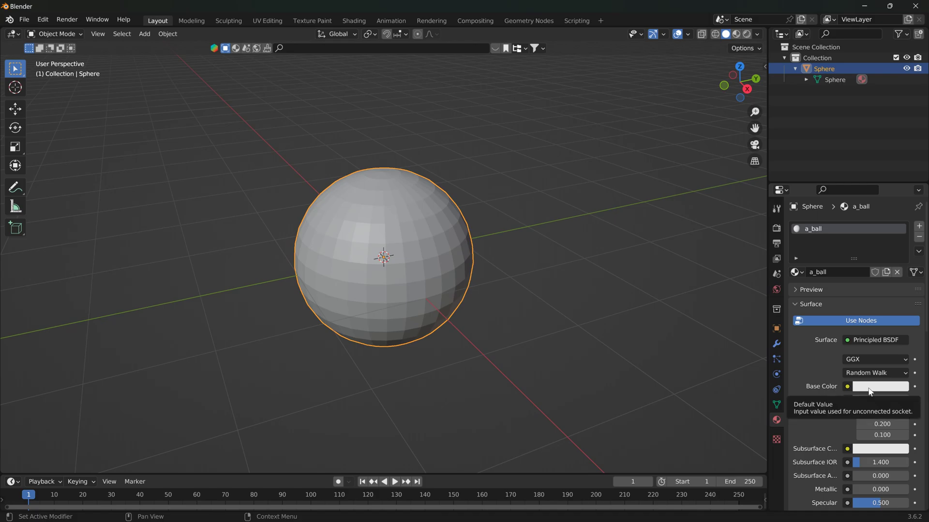
Lift the sphere 1.0238 m along Z in the right-side view
click(167, 33)
mouse_move(183, 92)
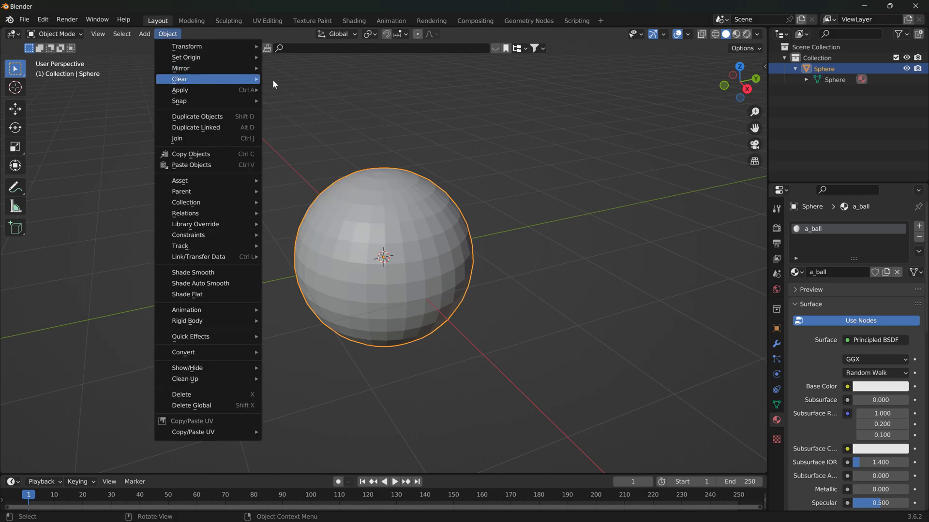
middle_drag(576, 184, 552, 176)
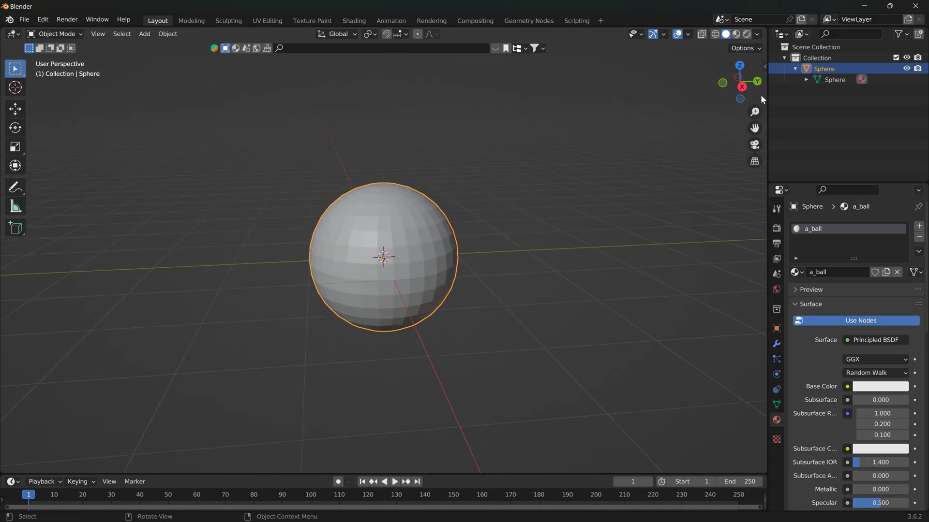
click(747, 89)
key(g)
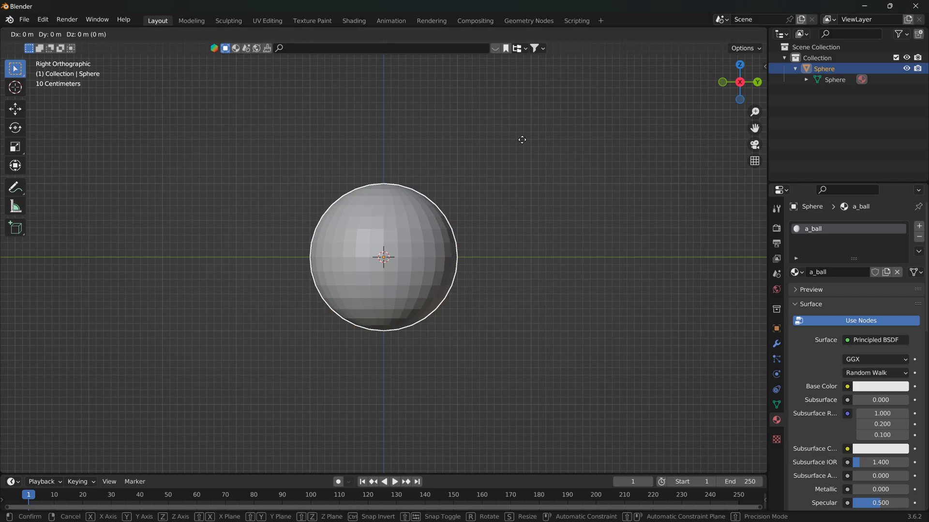
key(z)
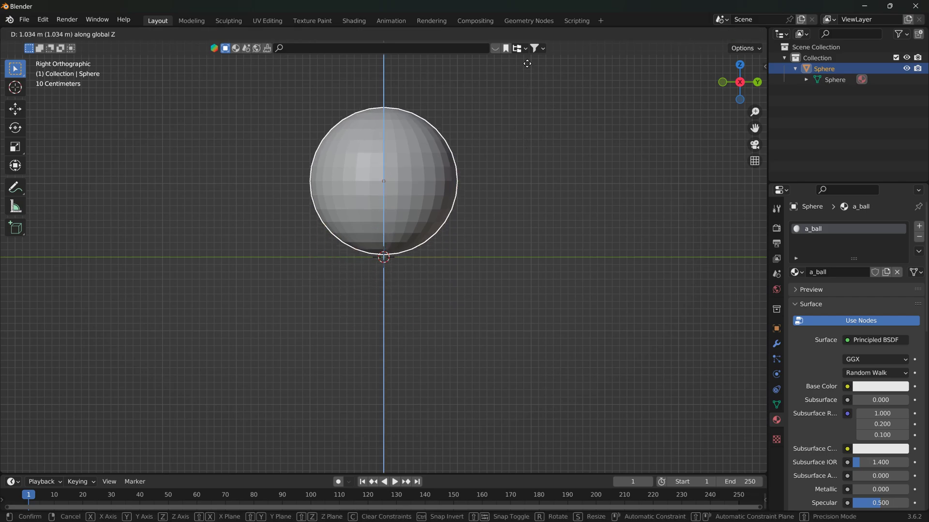
click(527, 63)
middle_drag(526, 63, 498, 167)
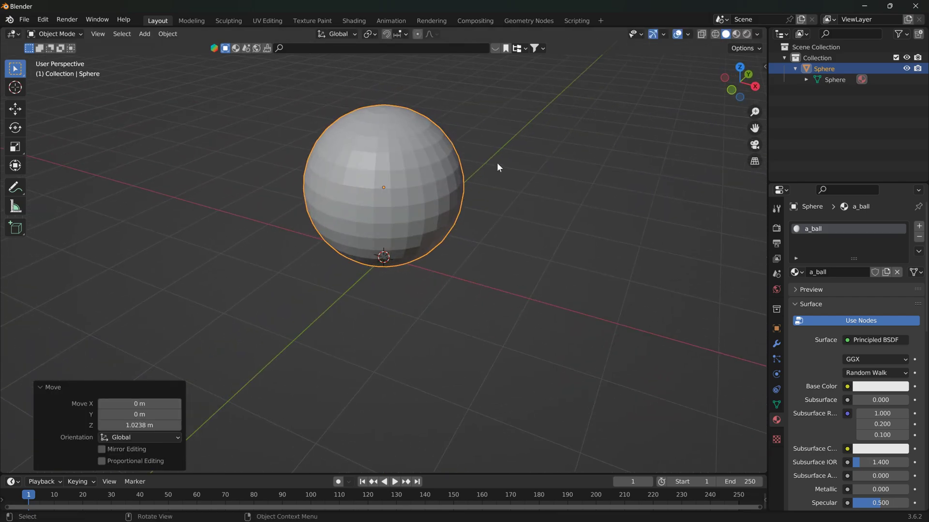
Apply all transforms to the sphere
click(172, 35)
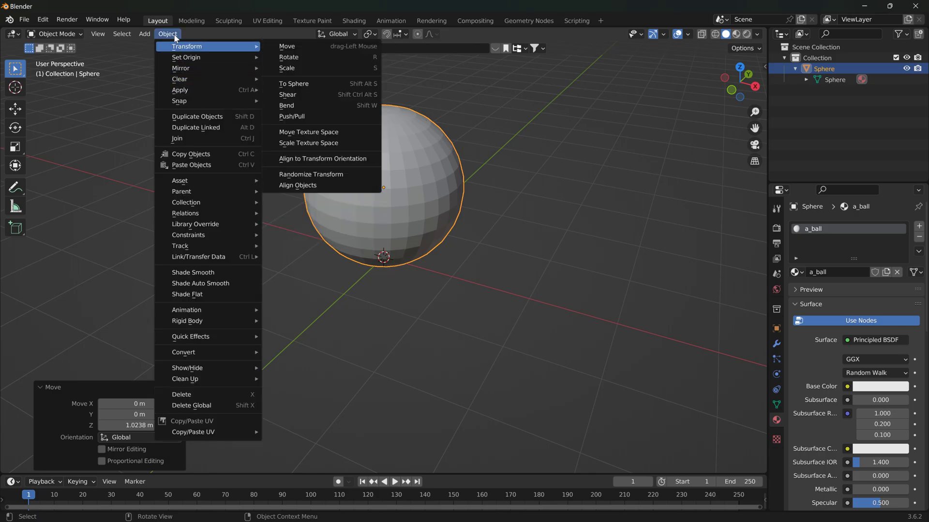
mouse_move(188, 90)
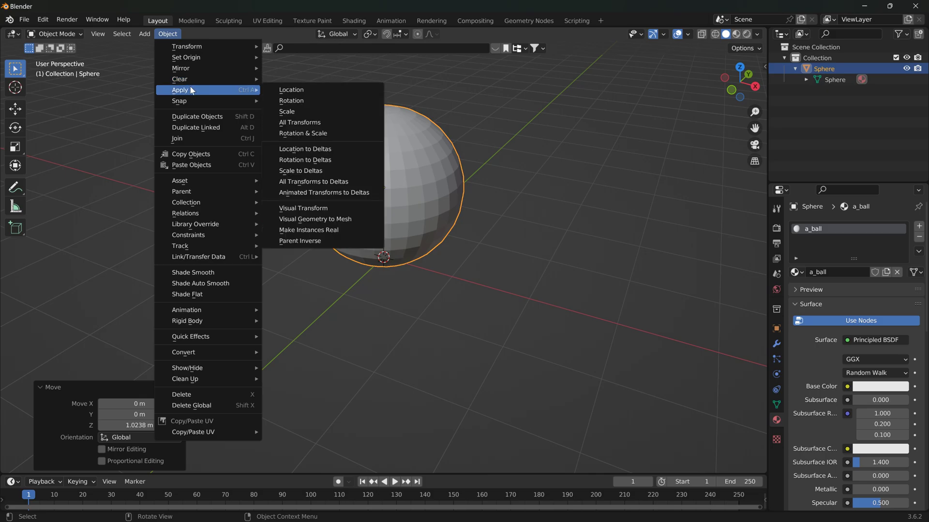
click(295, 124)
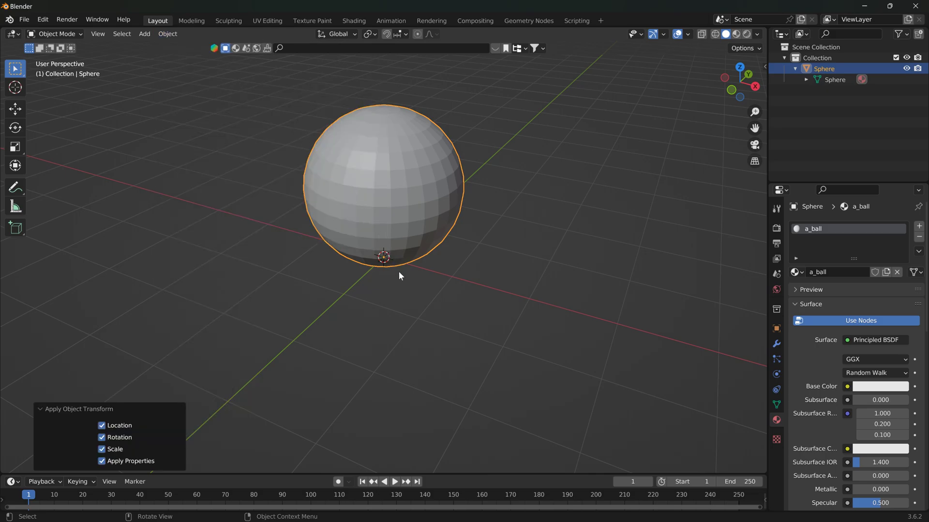
scroll(384, 259, up, 4)
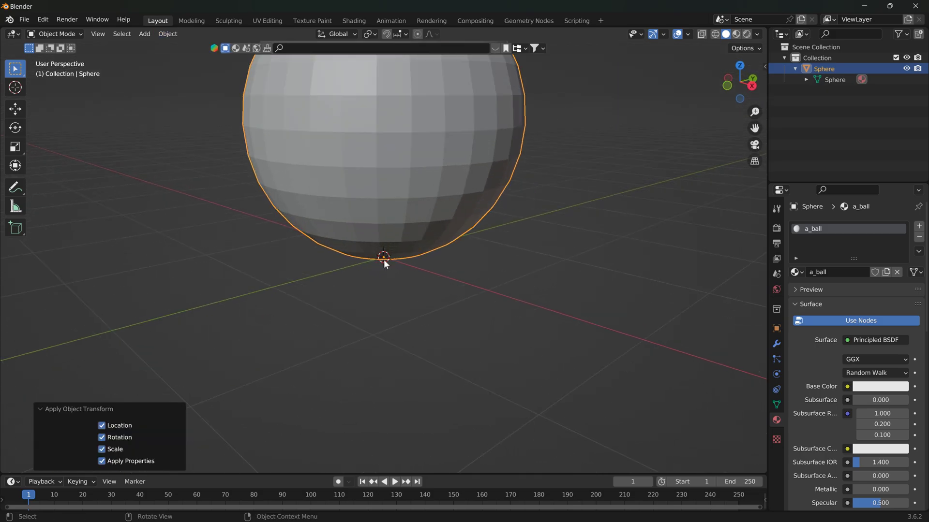
scroll(384, 260, down, 4)
shift+scroll(378, 208, up, 2)
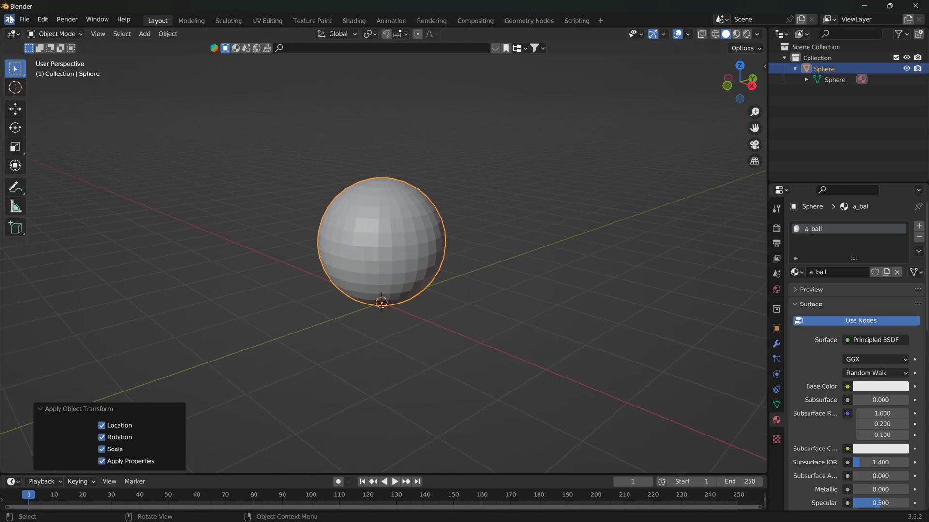
click(24, 19)
Export the sphere as COLLADA file Sphere.dae into the BeamNG 0.29 vehicles\A folder
mouse_move(79, 179)
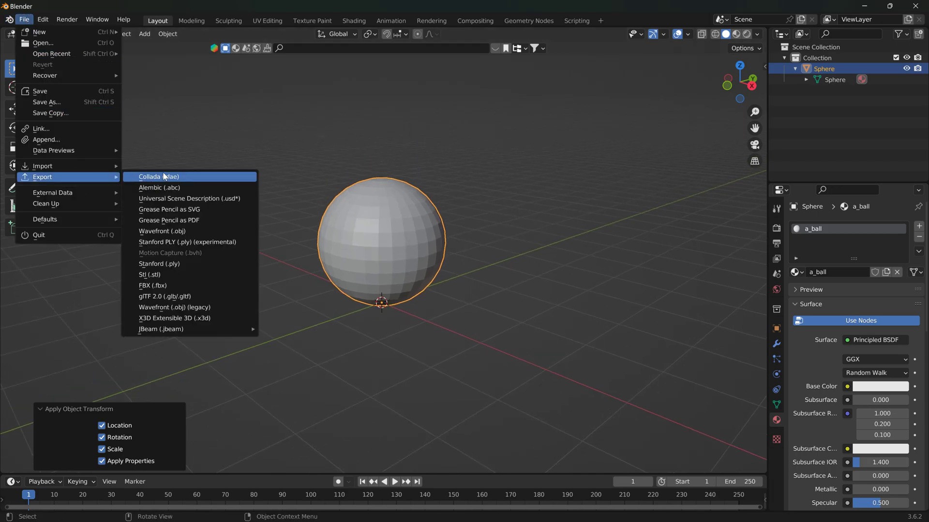
click(164, 177)
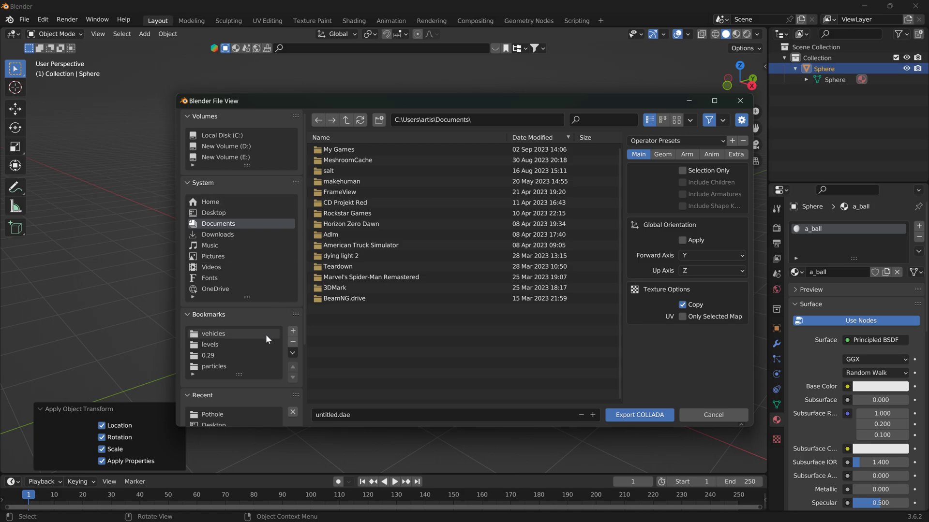
click(208, 355)
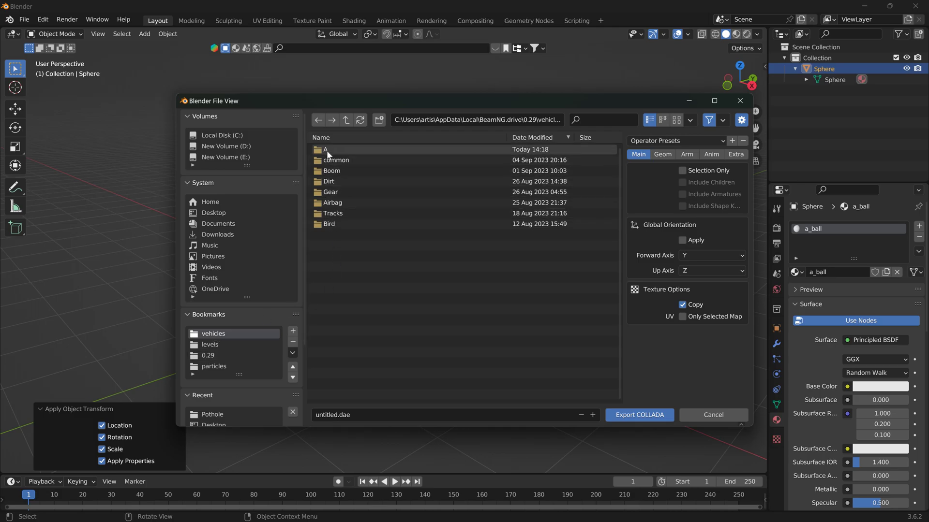
double_click(326, 150)
click(362, 416)
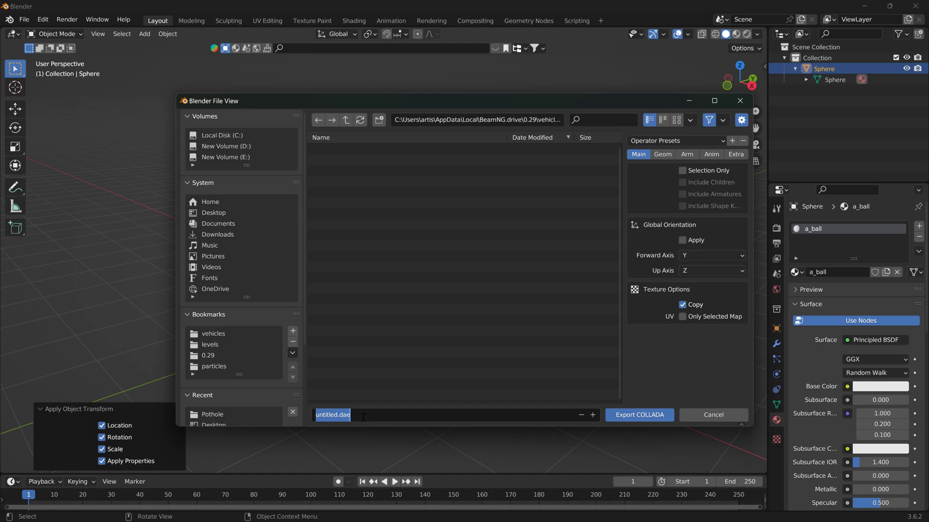
text(Spe)
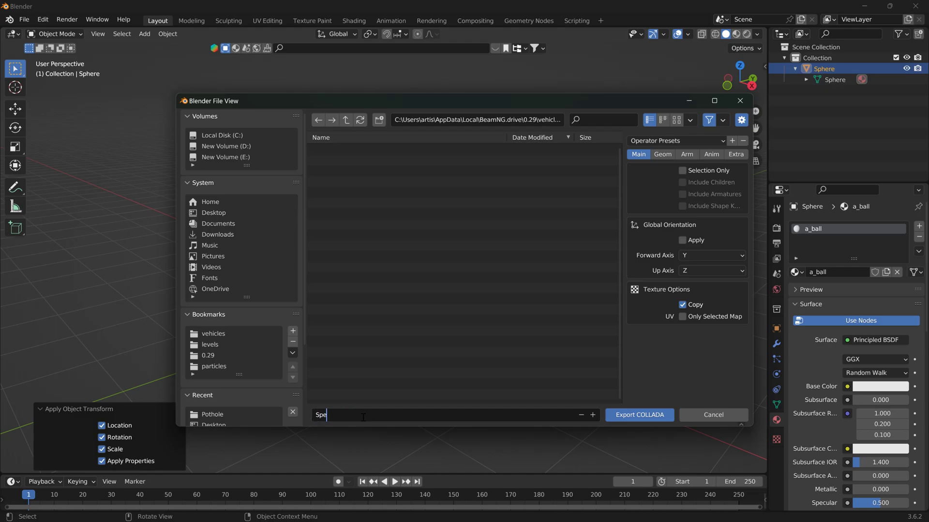
key(BackSpace)
text(here)
click(806, 79)
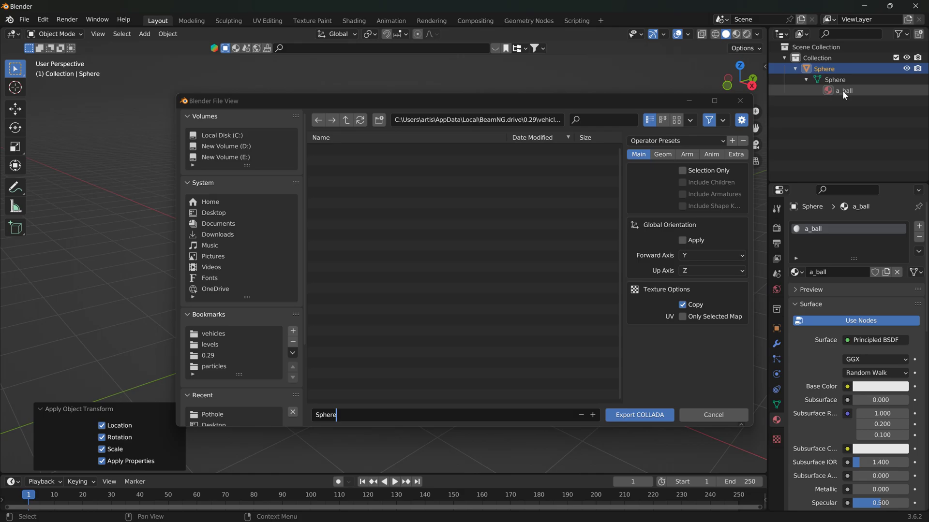
click(657, 416)
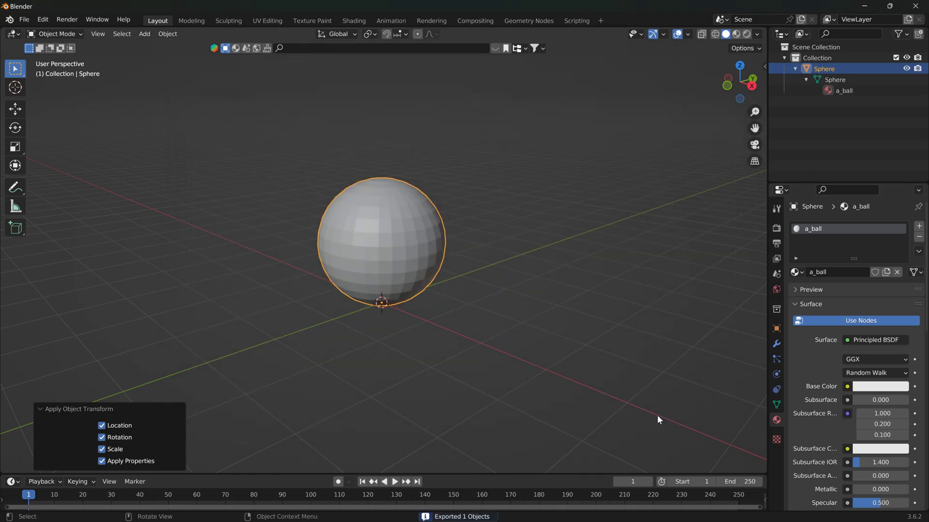
click(864, 5)
Check that the 124 KB Sphere.dae is in folder A, then return to Blender
click(865, 6)
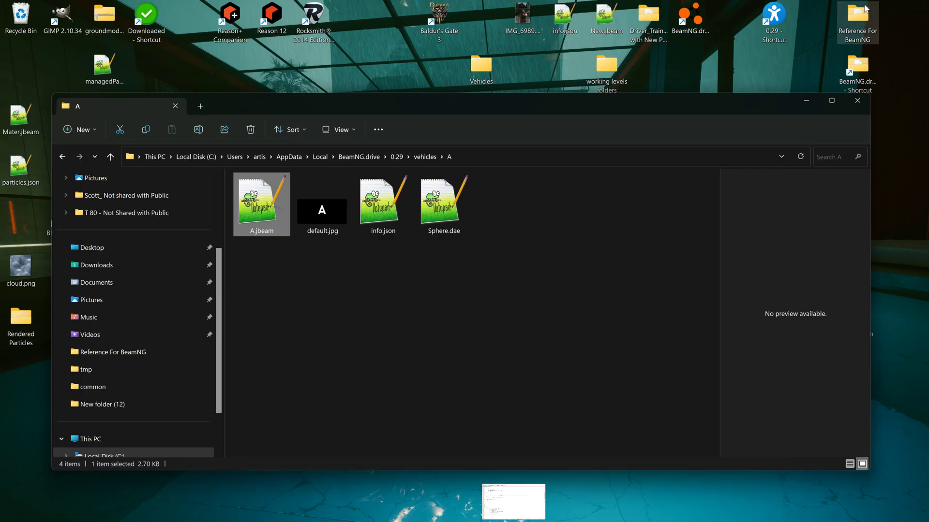
click(429, 203)
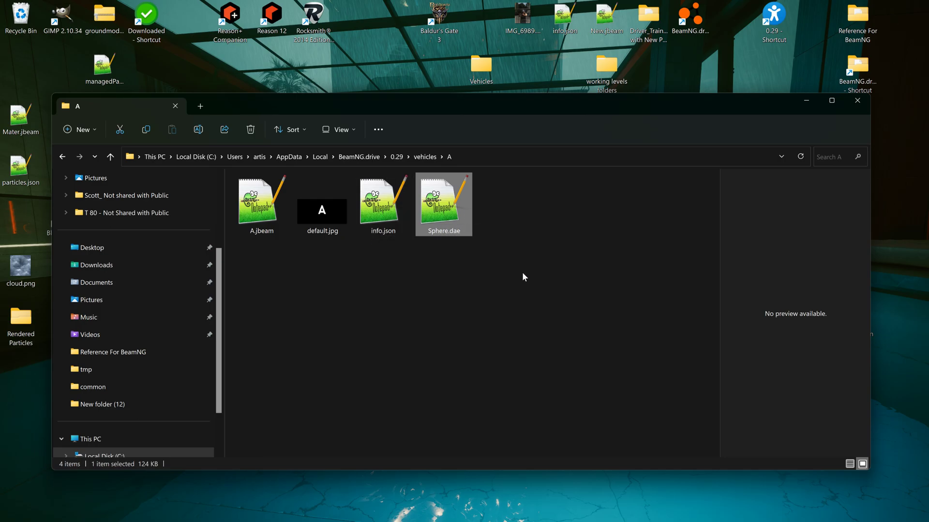
key(alt+Tab)
key(alt+Tab)
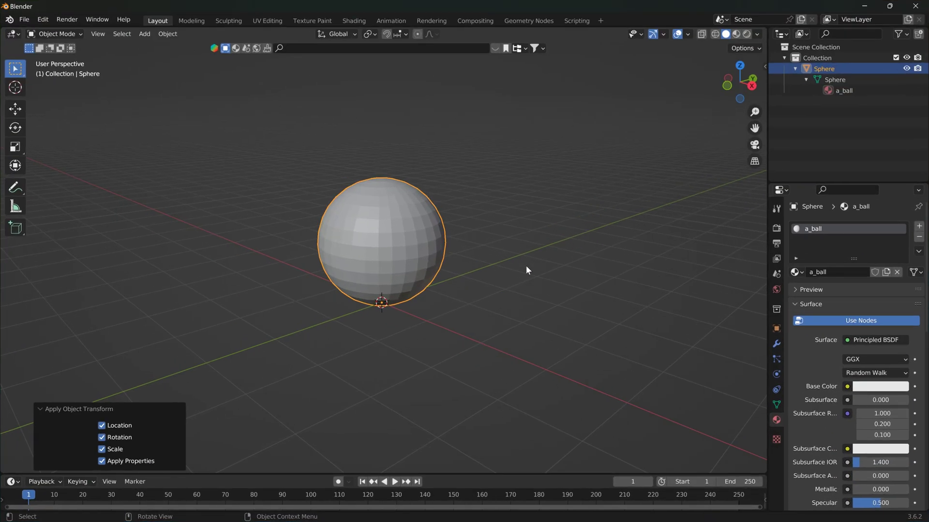
Add a cube and set its Z position to about 0.012 m
click(144, 33)
mouse_move(157, 50)
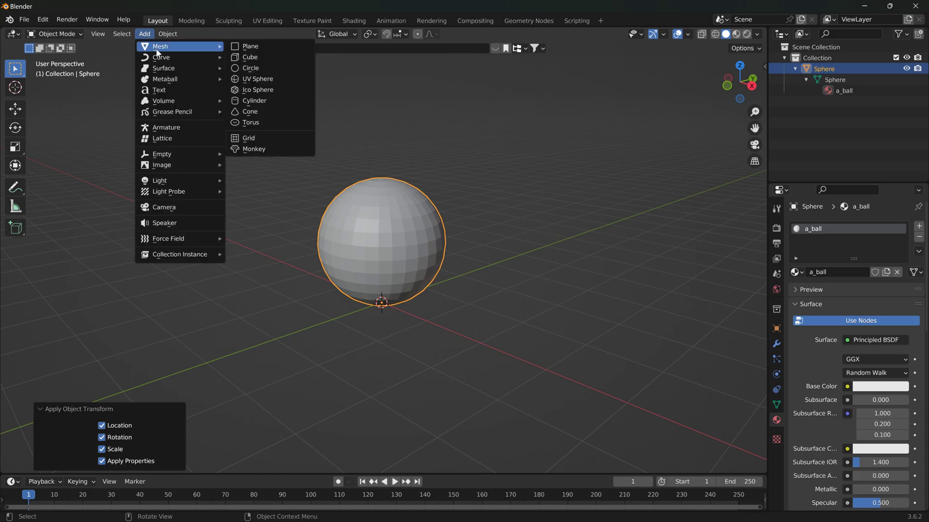
click(230, 56)
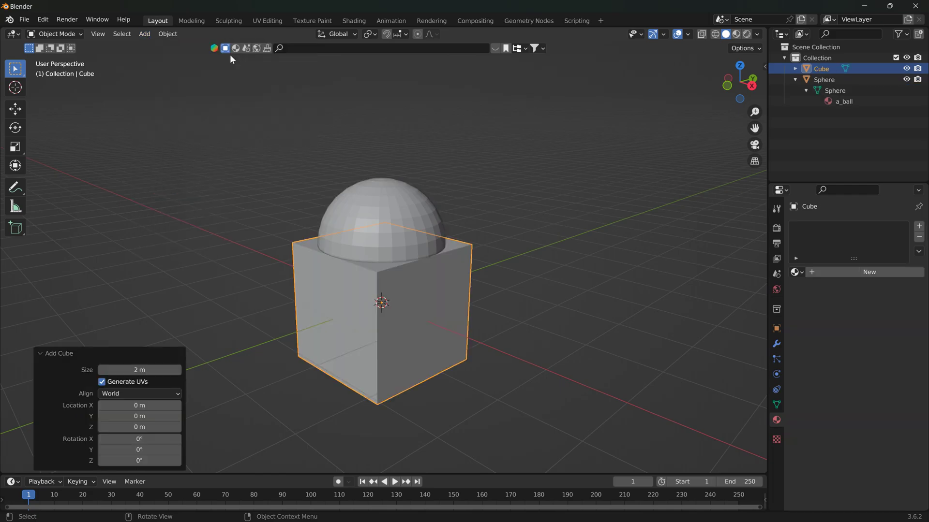
key(g)
key(z)
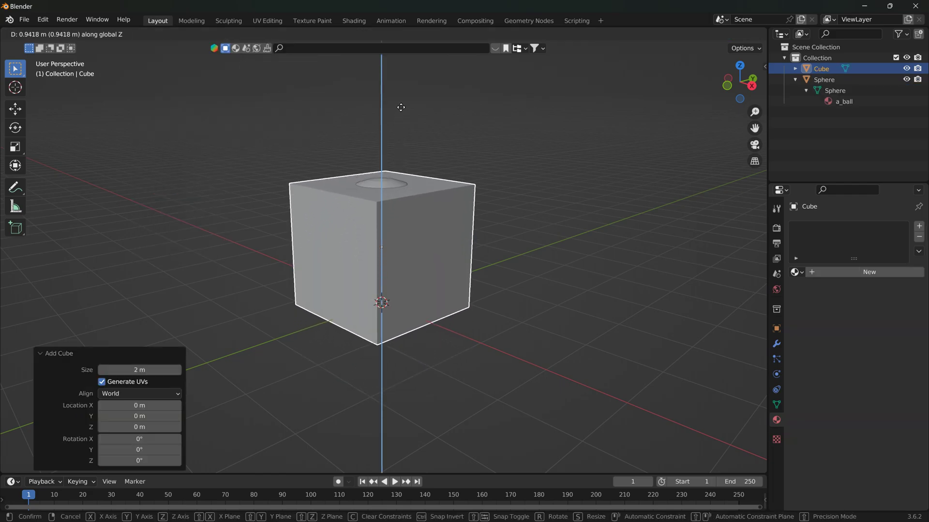
click(401, 108)
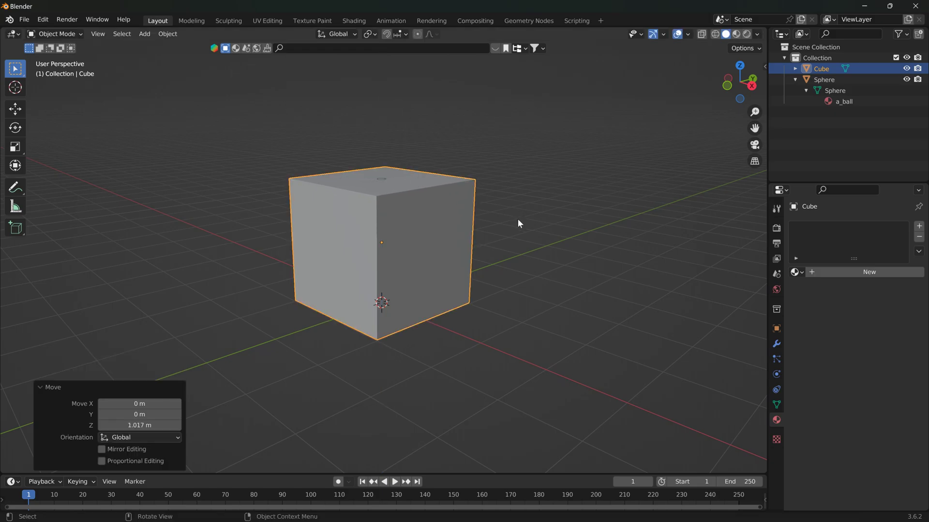
middle_drag(517, 218, 442, 208)
key(g)
key(z)
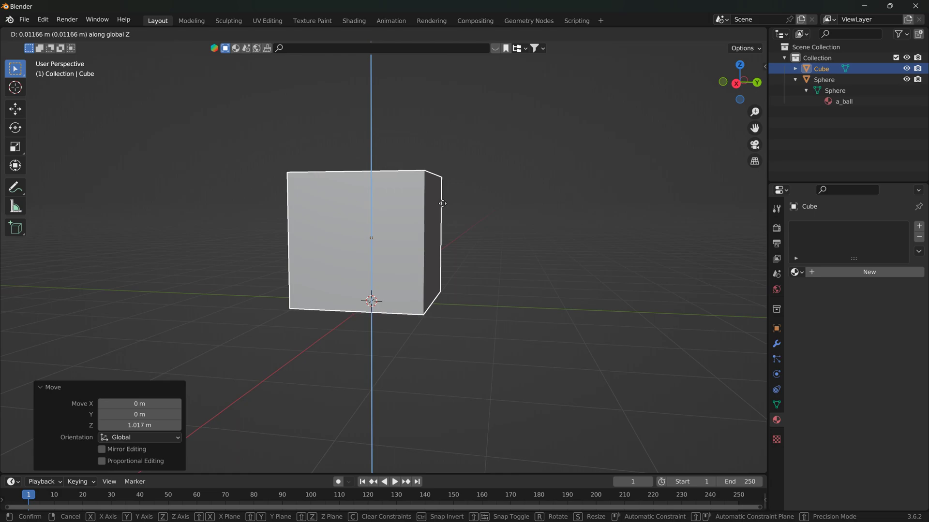
click(490, 212)
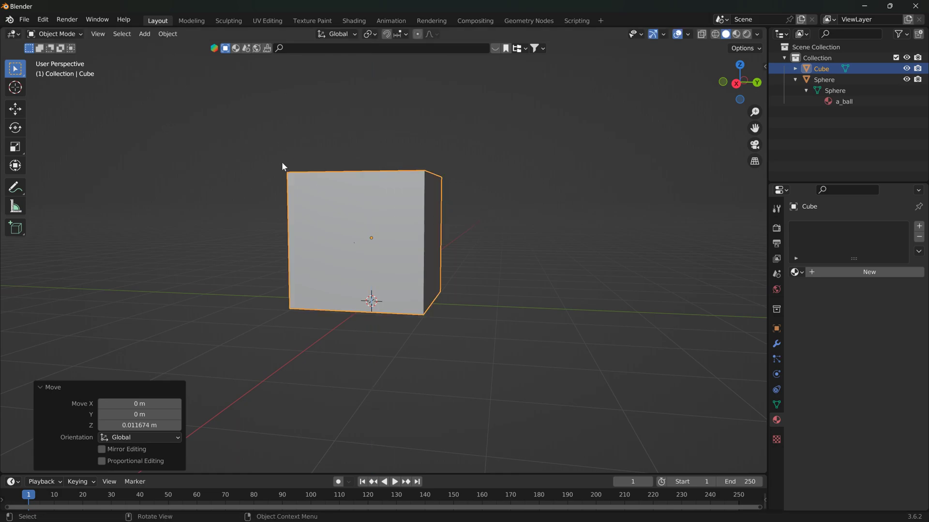
middle_drag(412, 226, 445, 239)
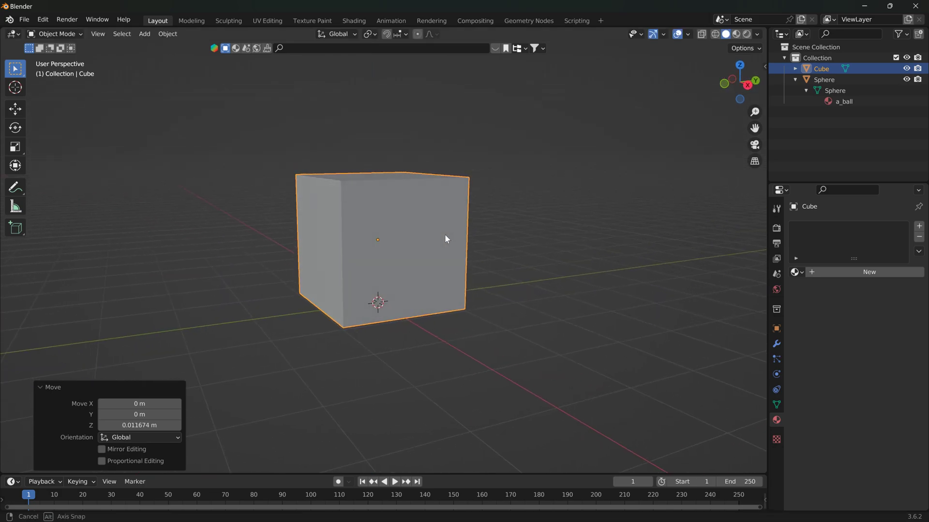
Scale the cube to 0.848 and apply all its transforms
key(s)
click(476, 212)
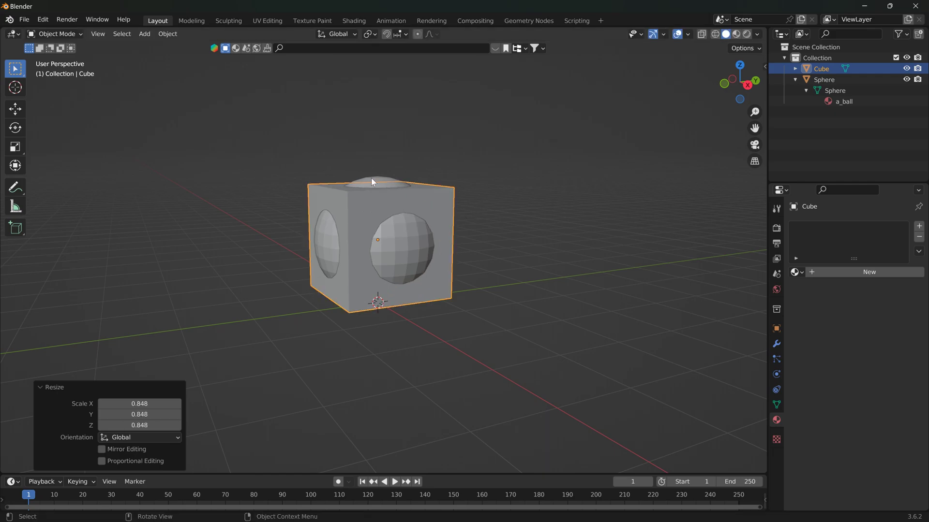
middle_drag(572, 205, 429, 216)
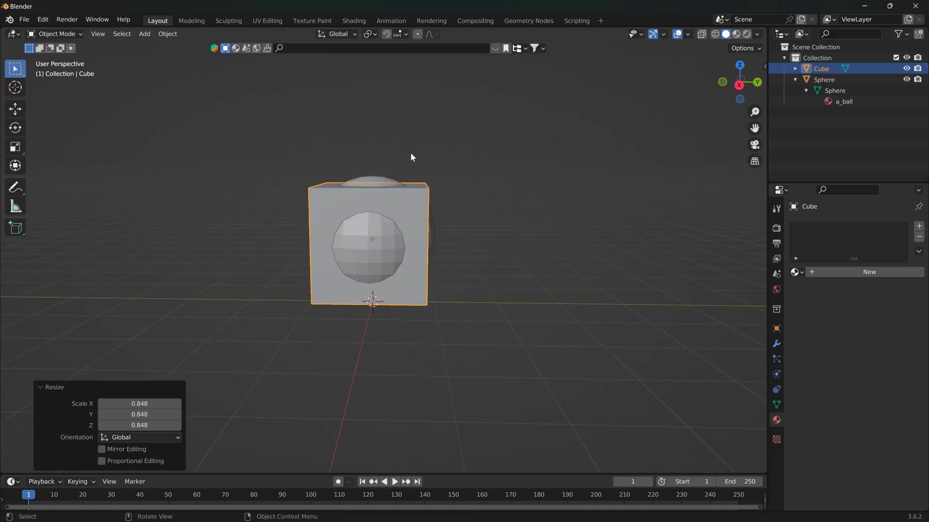
click(168, 34)
mouse_move(203, 91)
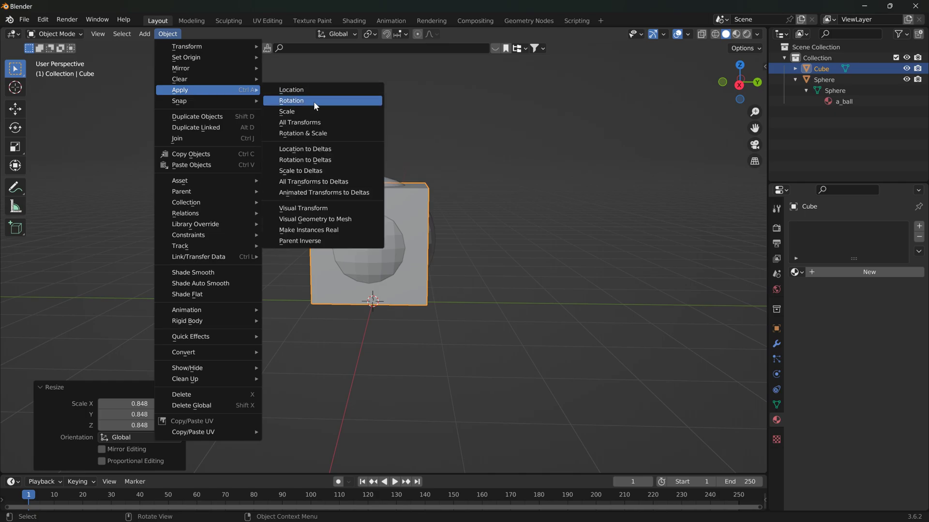
click(394, 121)
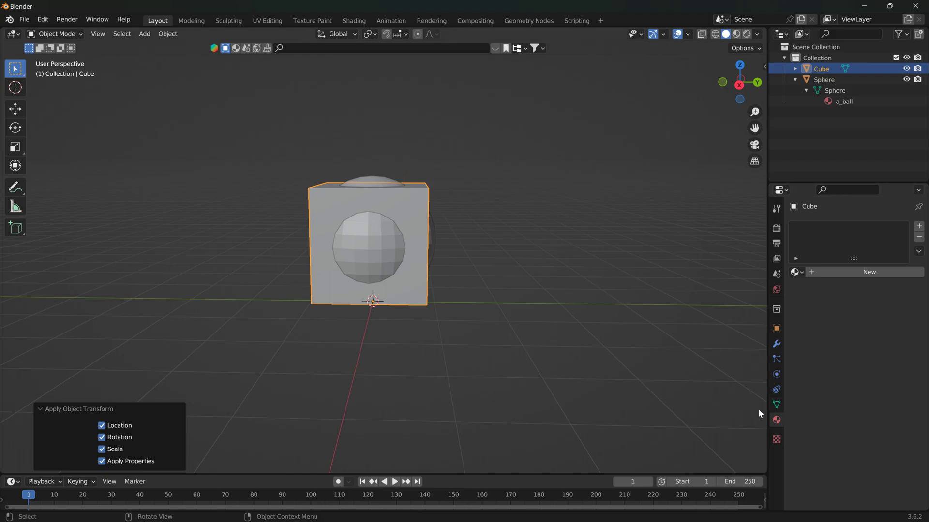
Set the cube's JBeam Nodes Prefix to s in its Object Data properties
click(776, 405)
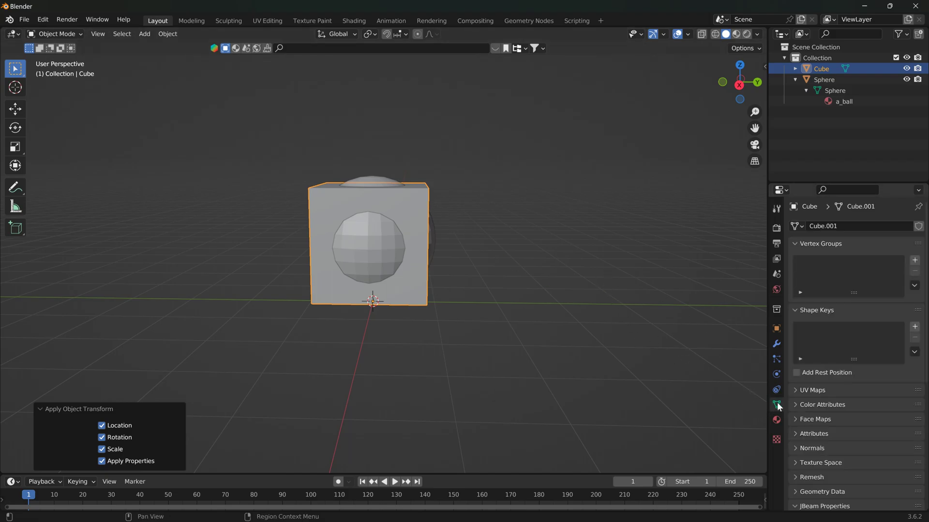
scroll(812, 401, down, 6)
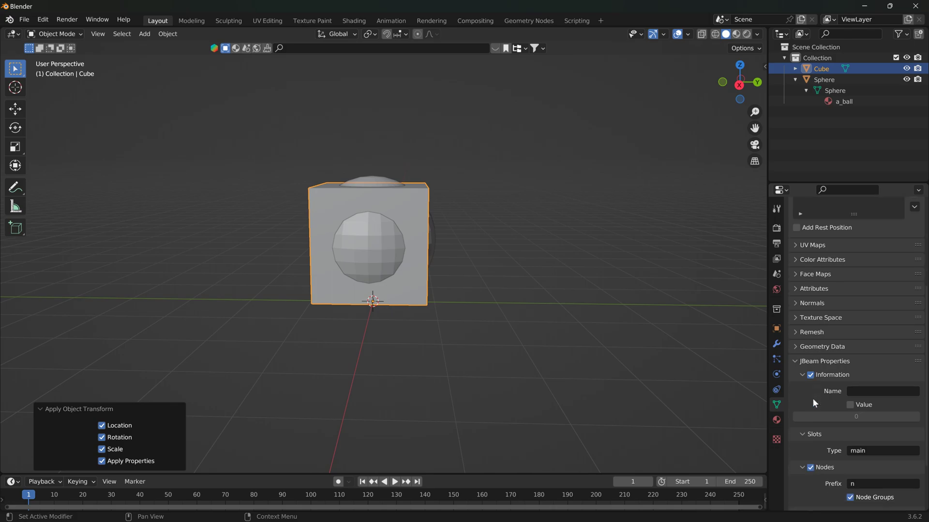
scroll(812, 398, down, 3)
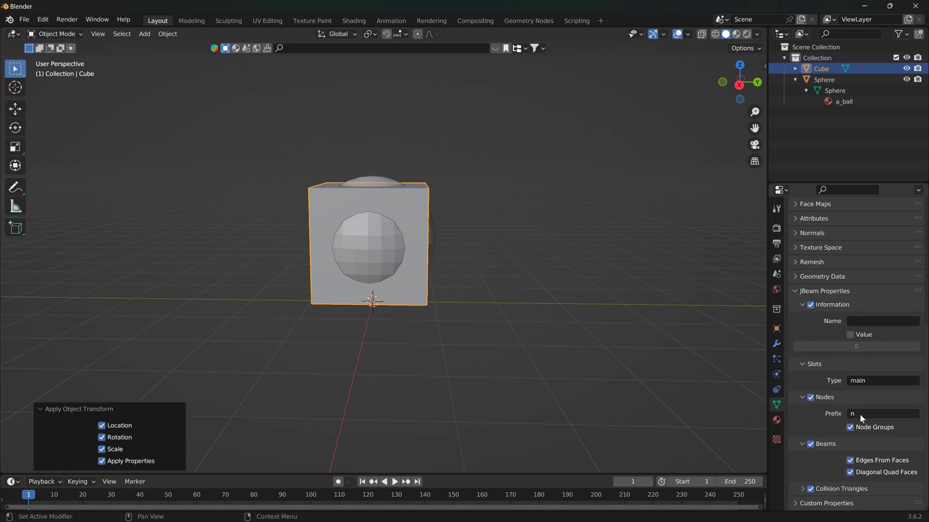
click(860, 414)
text(s)
Triangulate all of the cube's faces in Edit Mode, then return to Object Mode
click(80, 33)
click(76, 56)
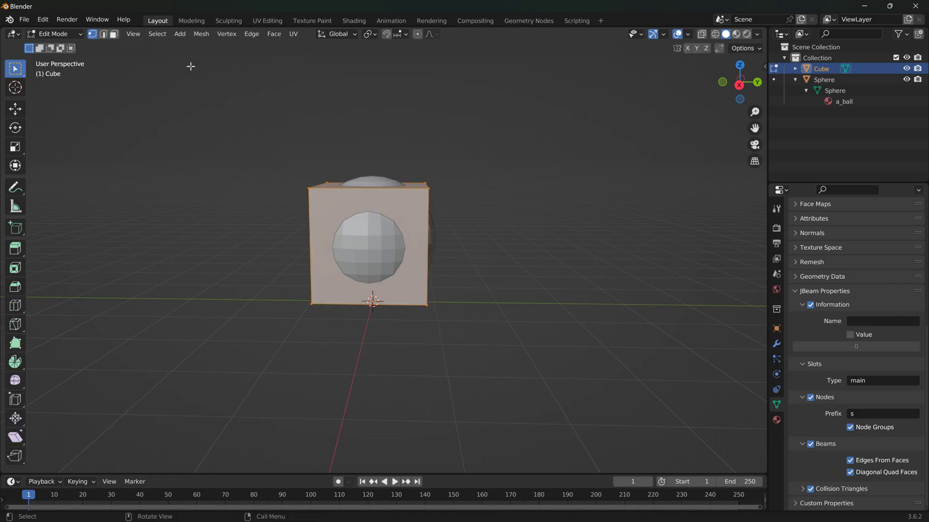
click(272, 34)
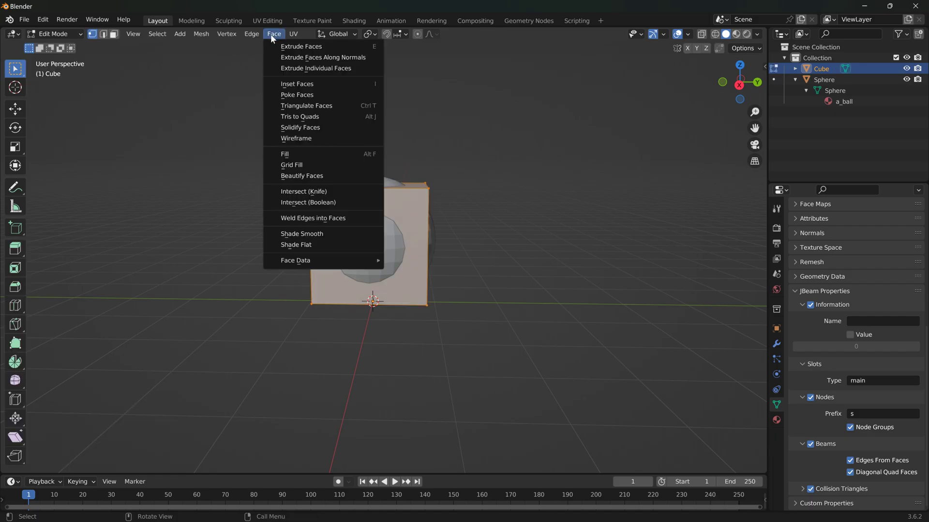
click(297, 104)
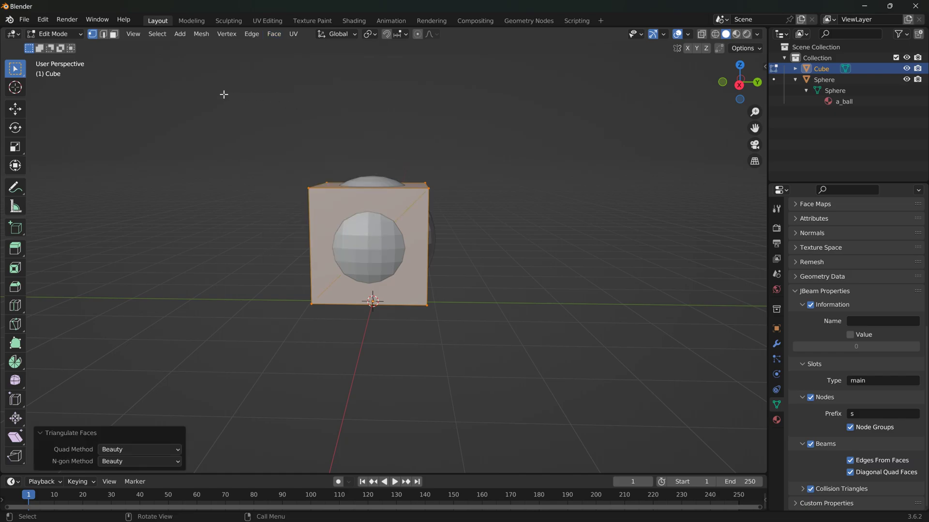
click(69, 33)
click(71, 48)
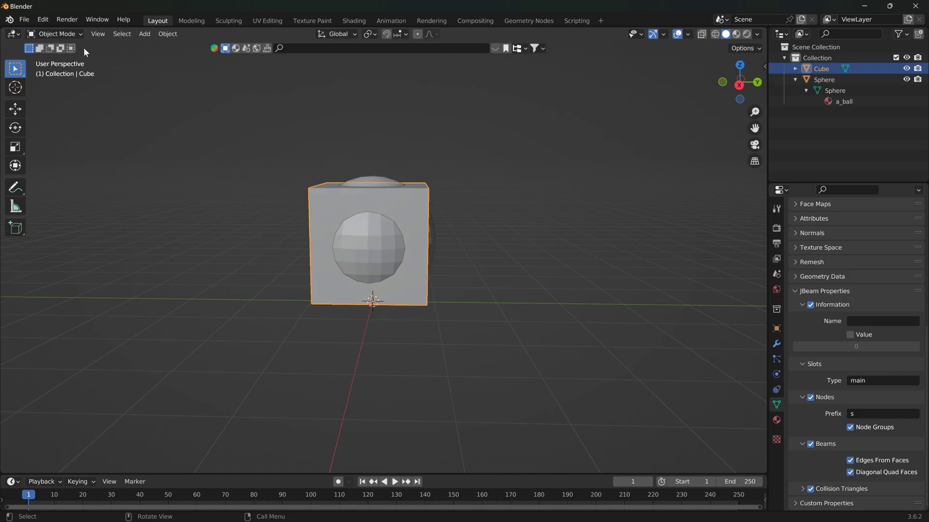
Save the Blender scene as untitled.blend in the 0.29\vehicles\A folder
click(23, 22)
click(51, 99)
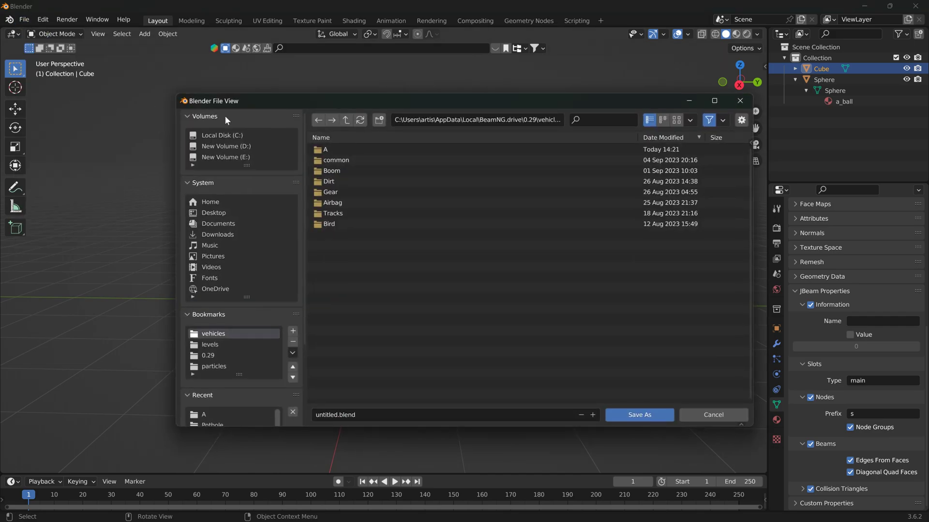
click(326, 149)
double_click(326, 149)
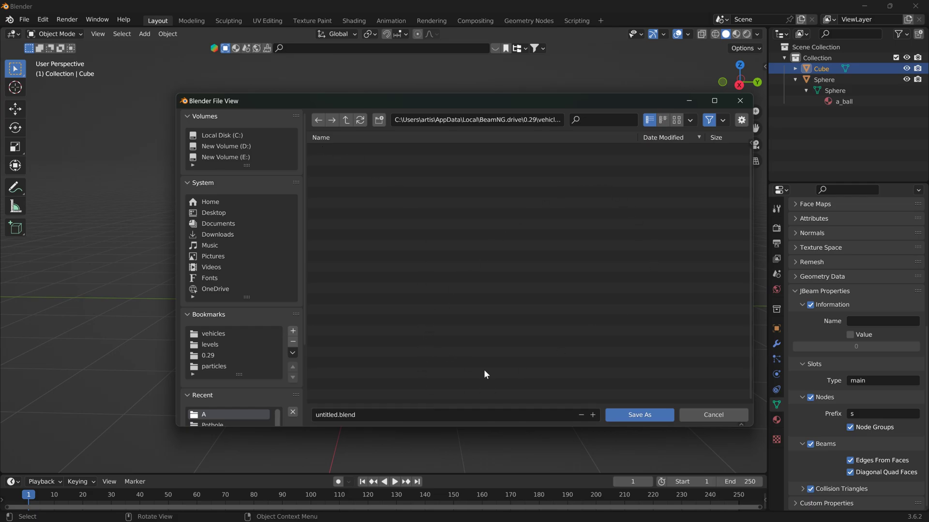
click(653, 415)
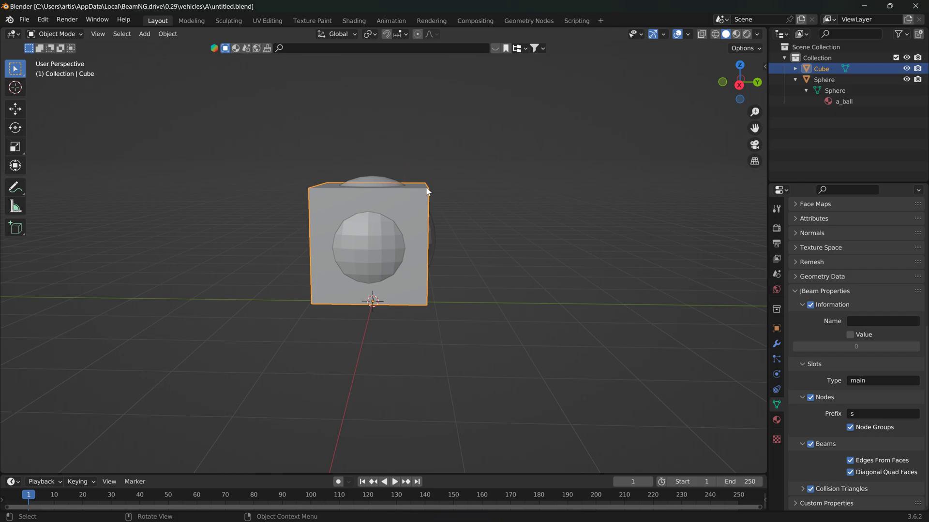
Export the Cube object to a JBeam (.jbeam) file from the File menu
click(28, 20)
mouse_move(70, 178)
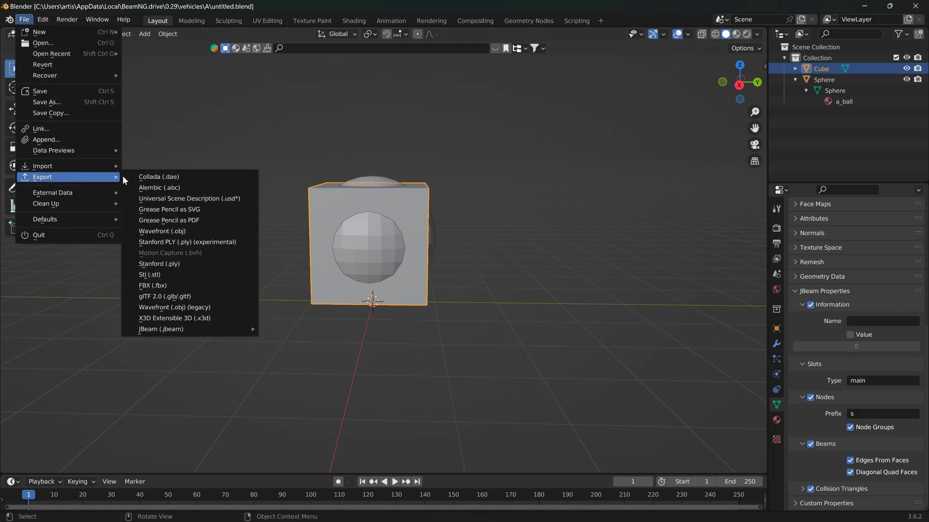
mouse_move(183, 330)
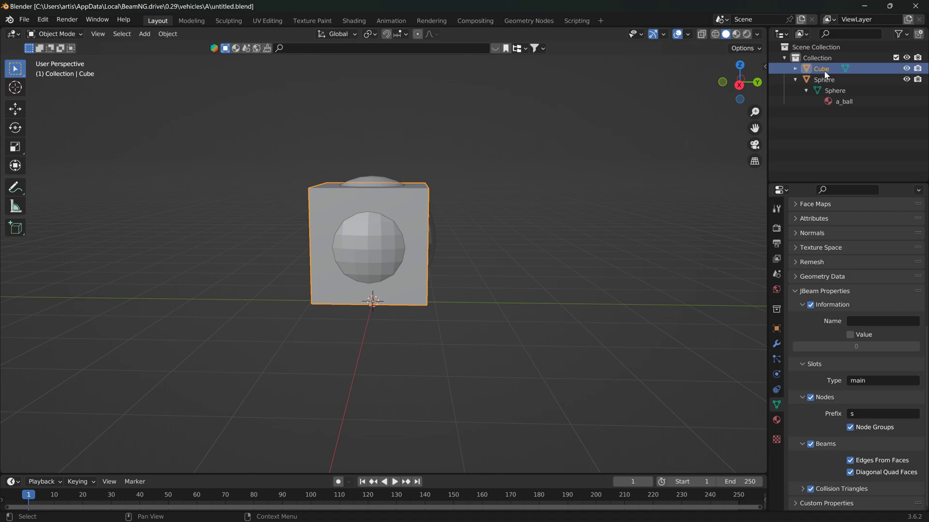
click(24, 19)
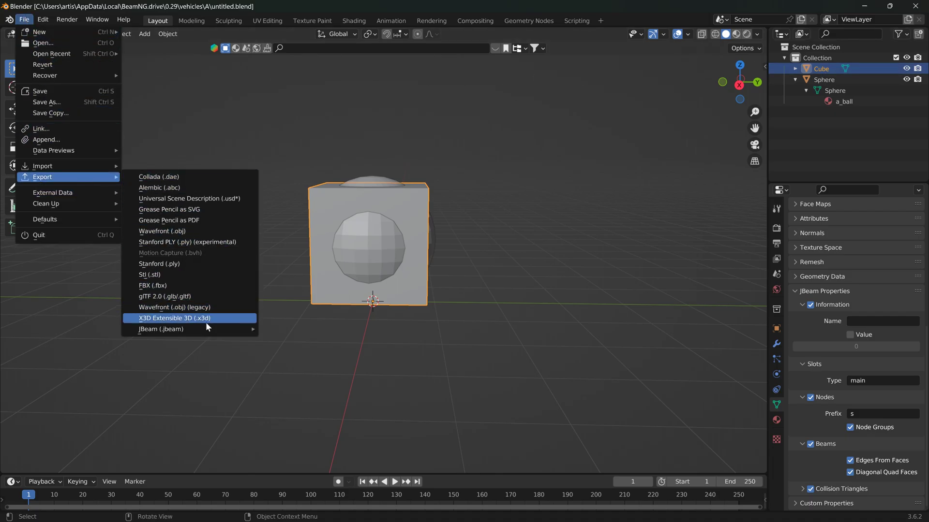
click(274, 329)
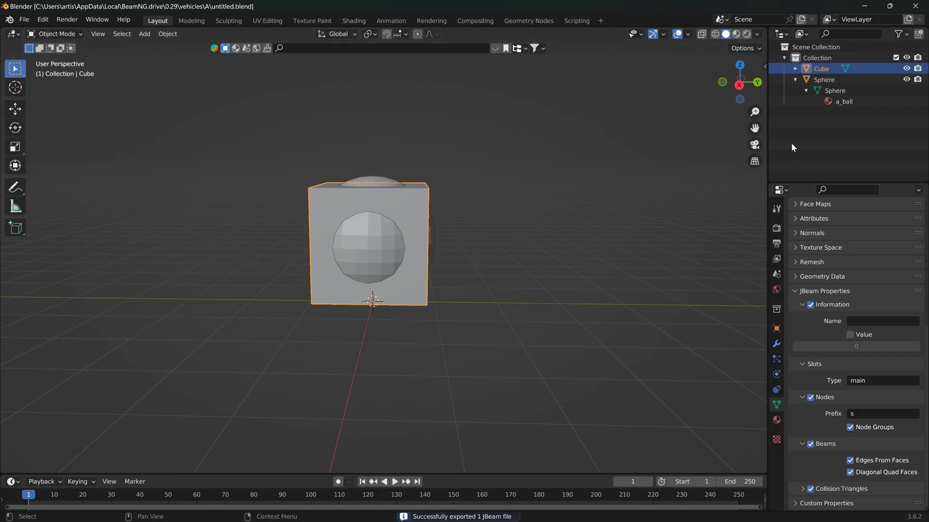
click(824, 80)
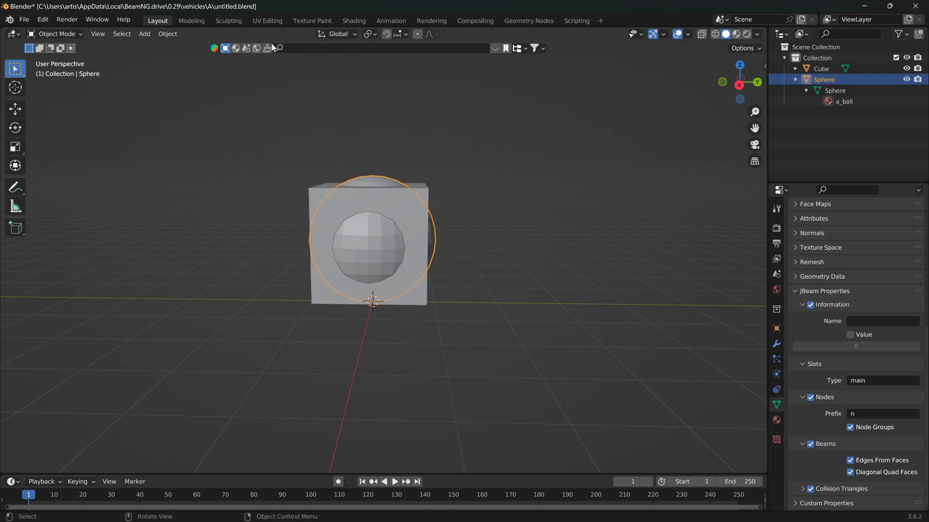
click(24, 19)
mouse_move(58, 179)
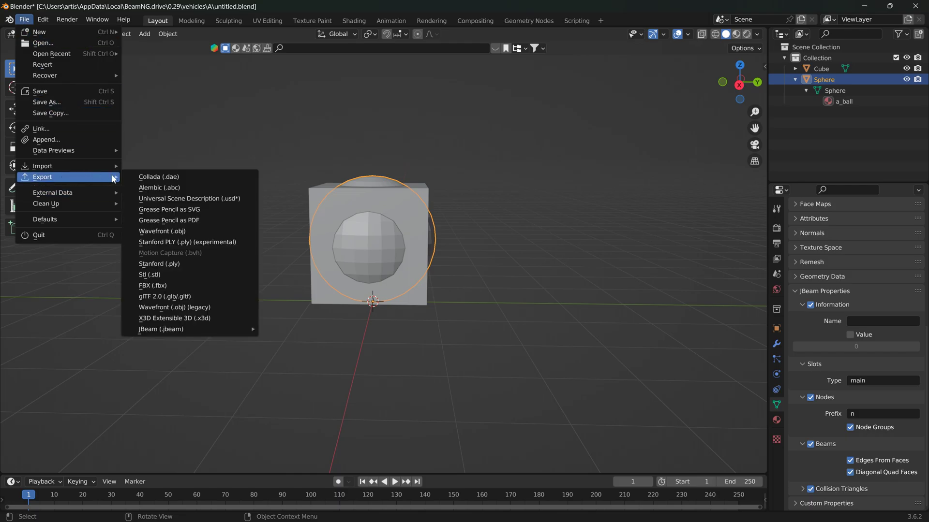
click(147, 178)
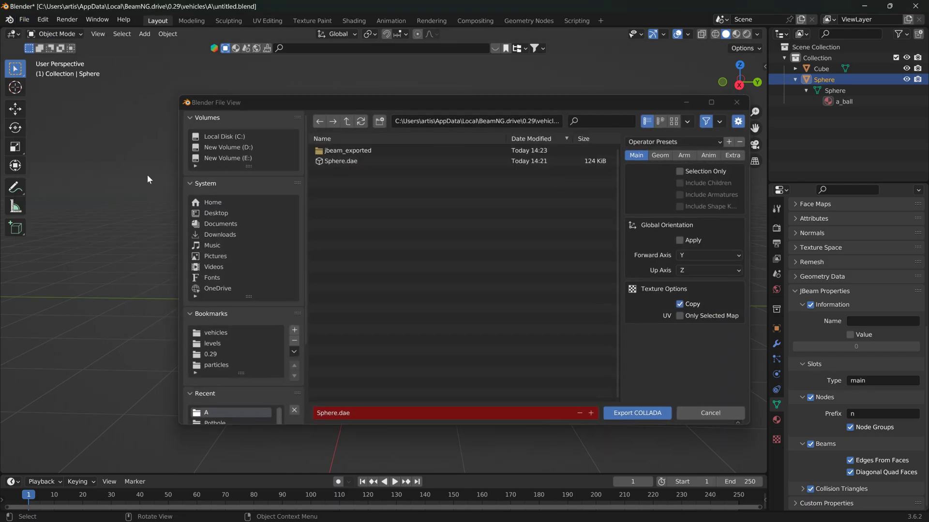
click(679, 170)
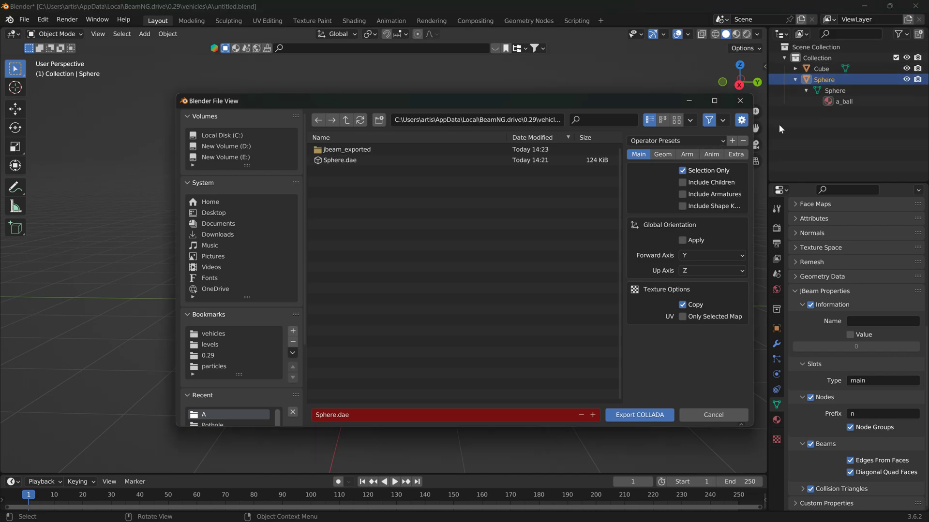
click(705, 418)
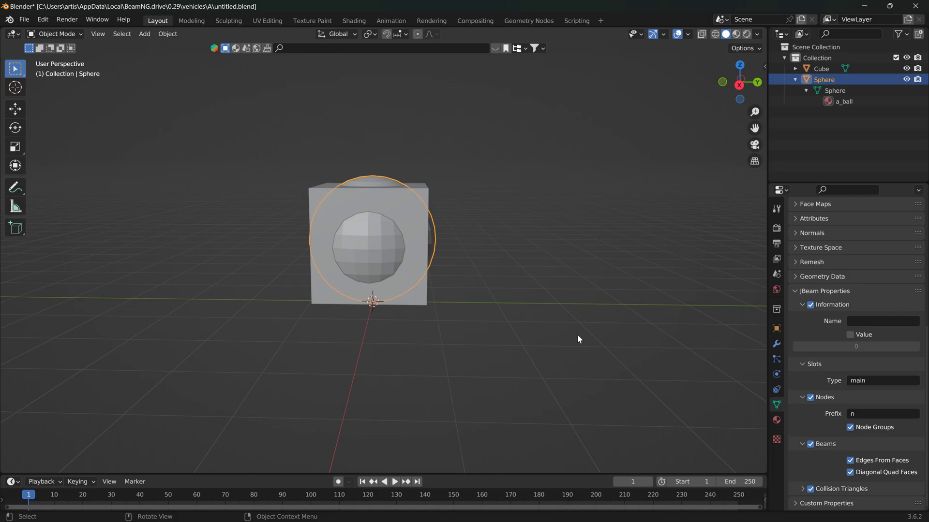
click(423, 195)
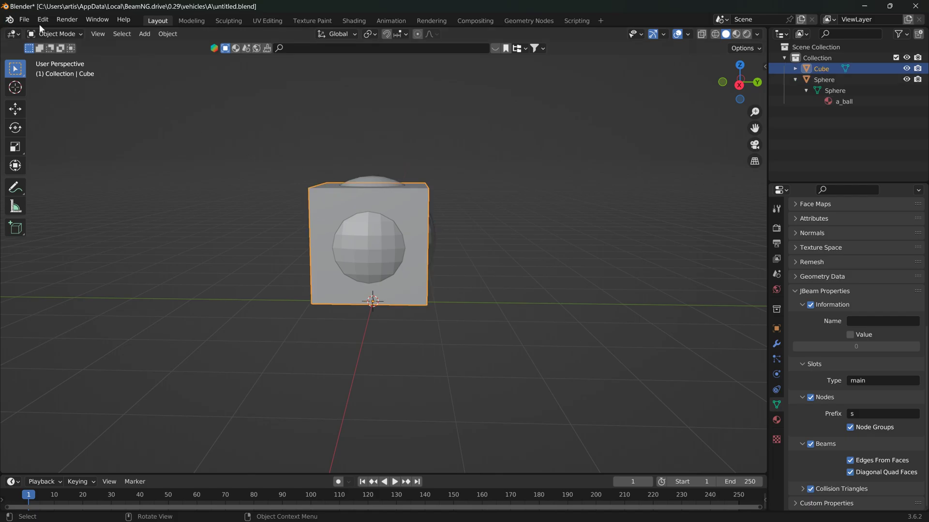
Re-export the Cube, with node prefix s around the a_ball Sphere, as JBeam
click(24, 21)
mouse_move(62, 176)
mouse_move(245, 329)
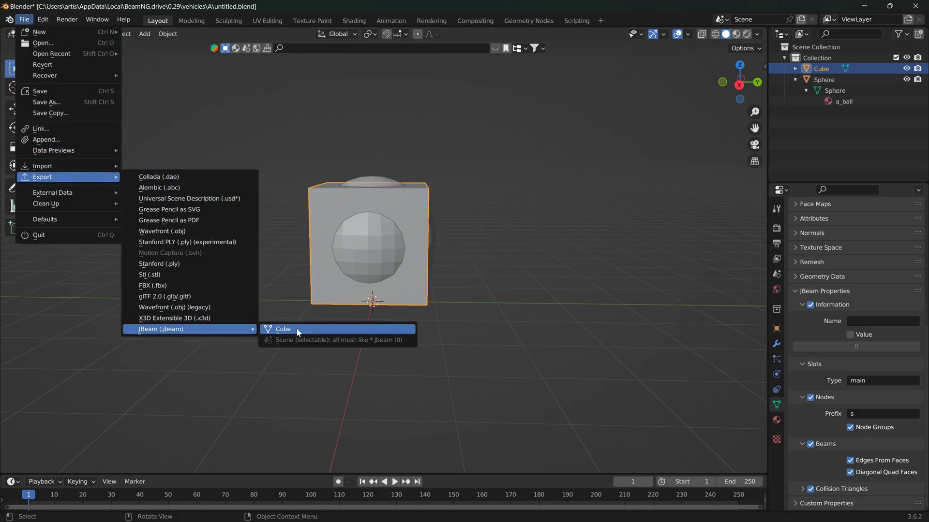
click(297, 330)
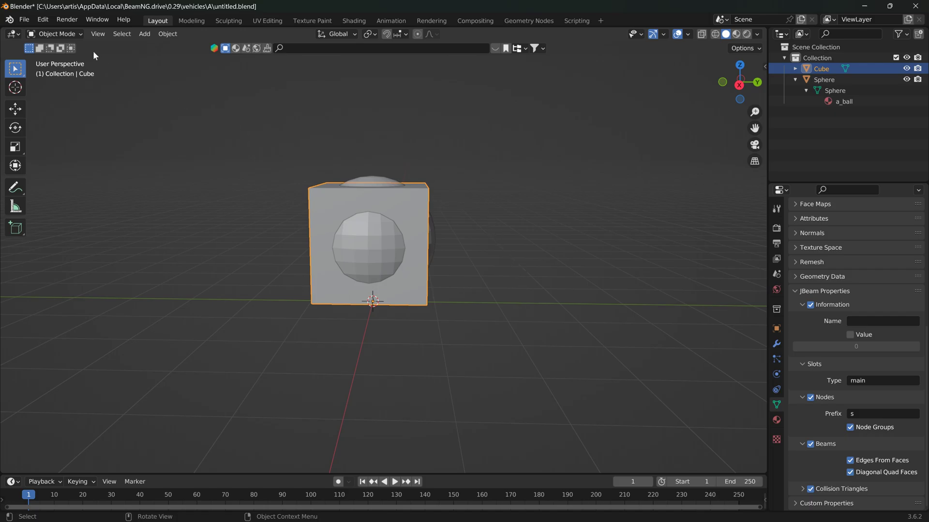
Select the whole cube mesh in Edit Mode, triangulate its faces, and minimize Blender
click(54, 33)
click(64, 59)
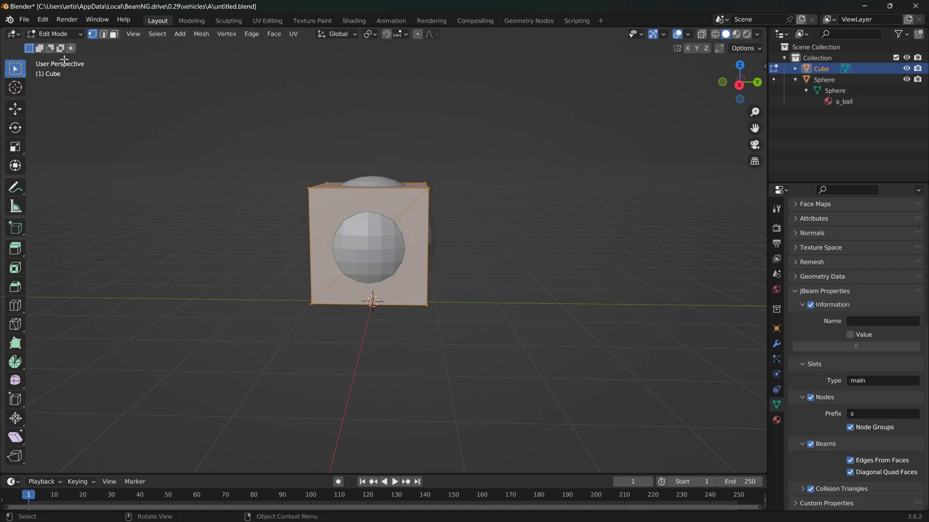
click(218, 134)
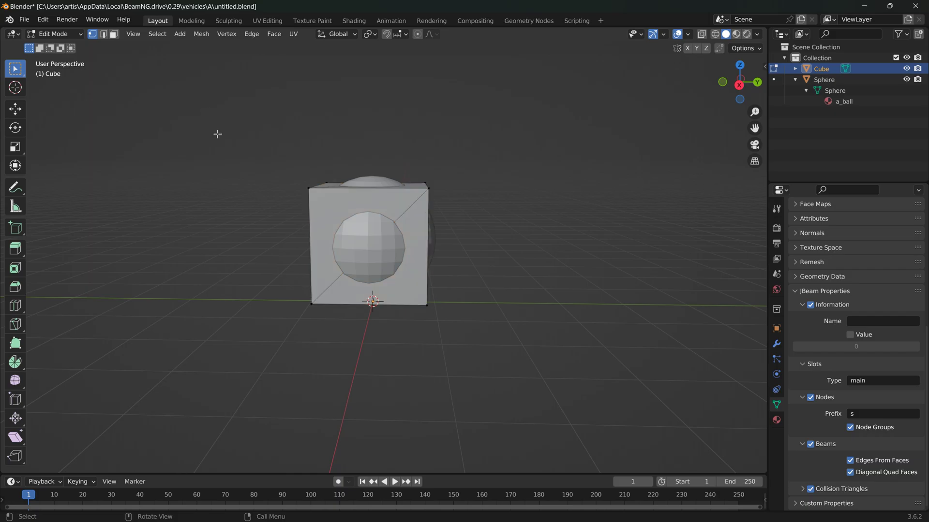
key(a)
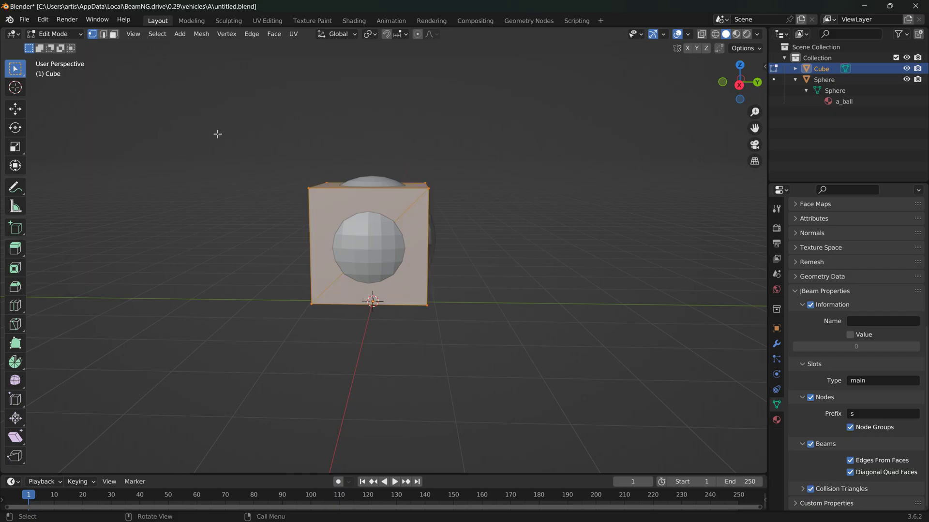
click(274, 34)
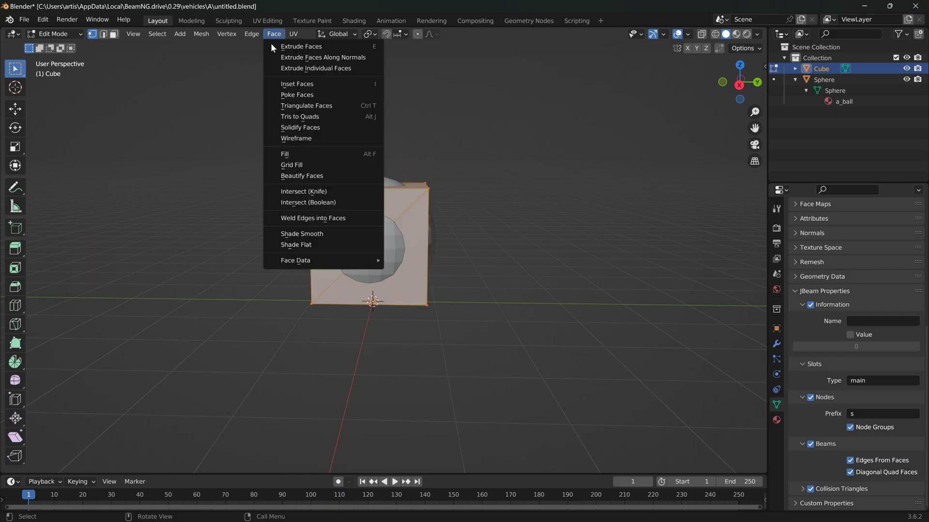
click(286, 107)
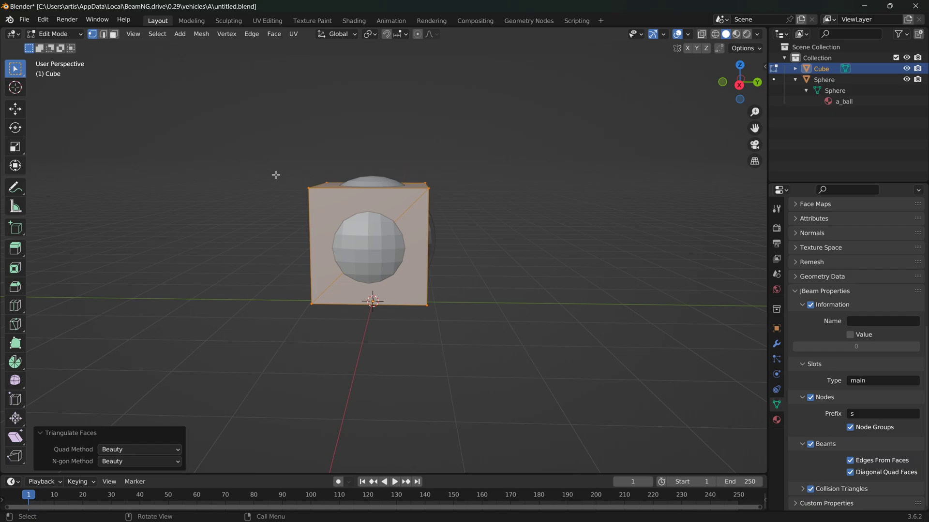
middle_drag(276, 174, 280, 192)
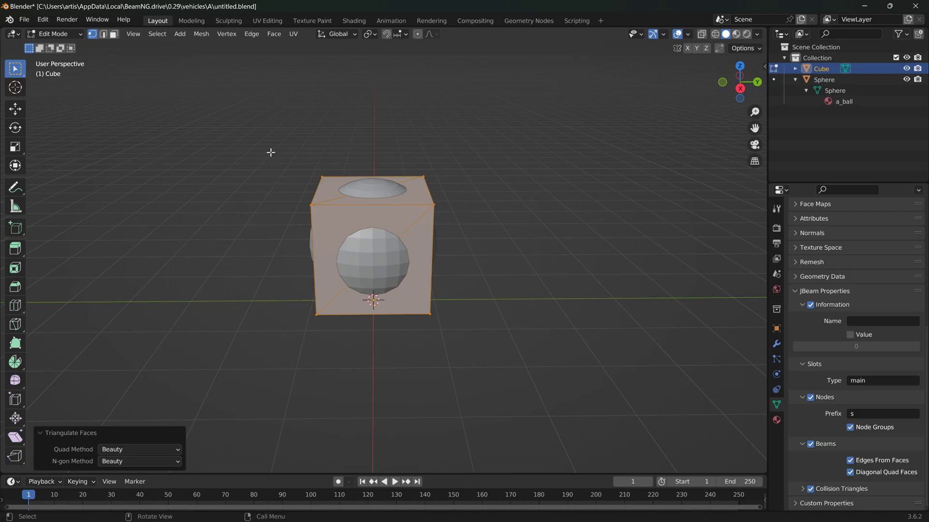
click(873, 6)
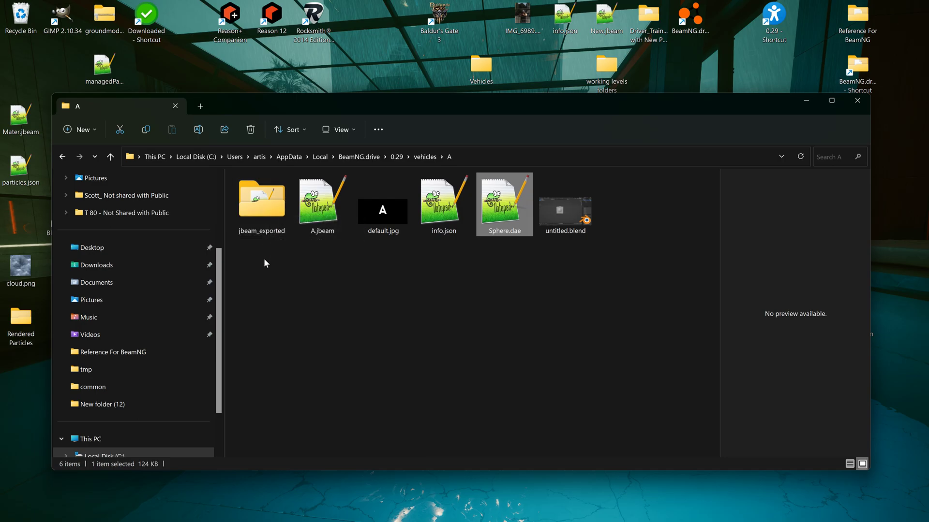
Open Cube.jbeam from the jbeam_exported folder in Notepad++
double_click(264, 213)
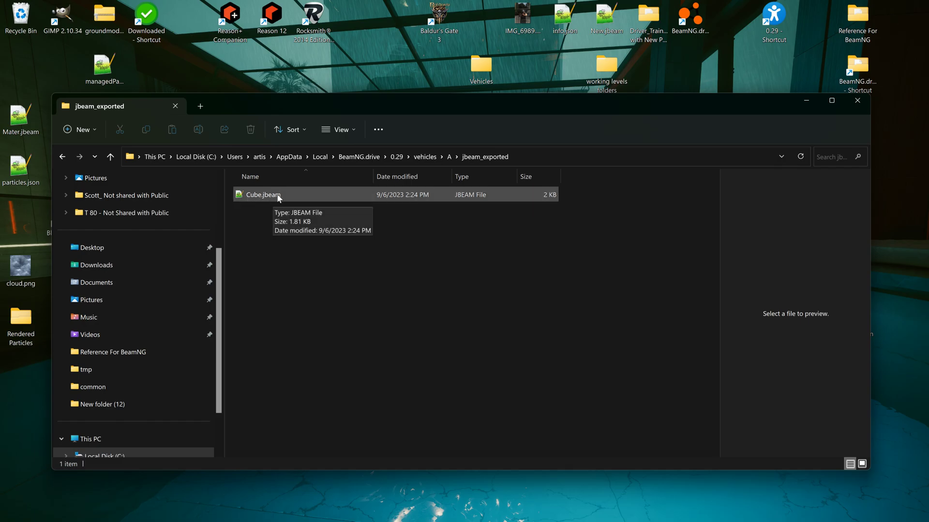
double_click(263, 195)
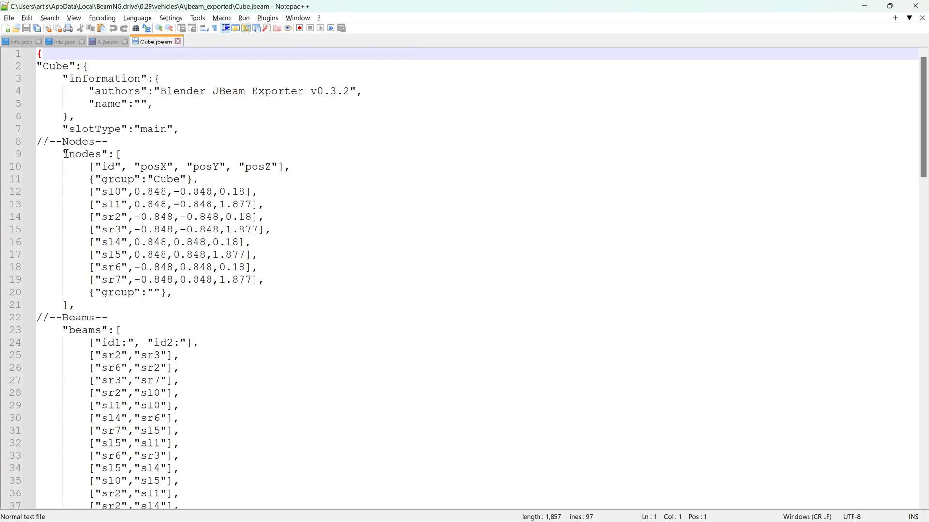
Look over Cube.jbeam's node lines and the start of its beam list
drag(66, 192, 67, 304)
drag(89, 360, 243, 449)
scroll(245, 454, down, 5)
drag(70, 344, 272, 479)
scroll(189, 170, up, 10)
scroll(179, 148, up, 10)
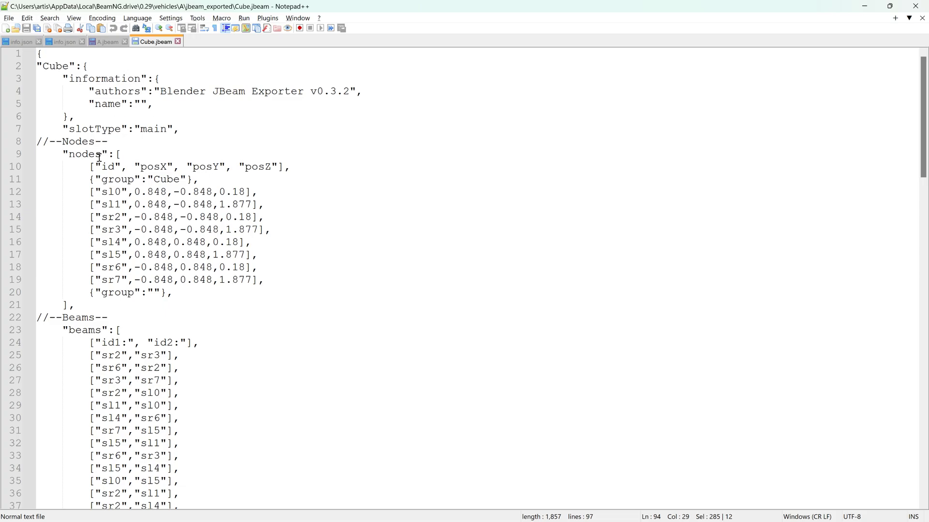
Select node lines 12–19 in full for copying, then bring up A.jbeam
drag(72, 193, 362, 286)
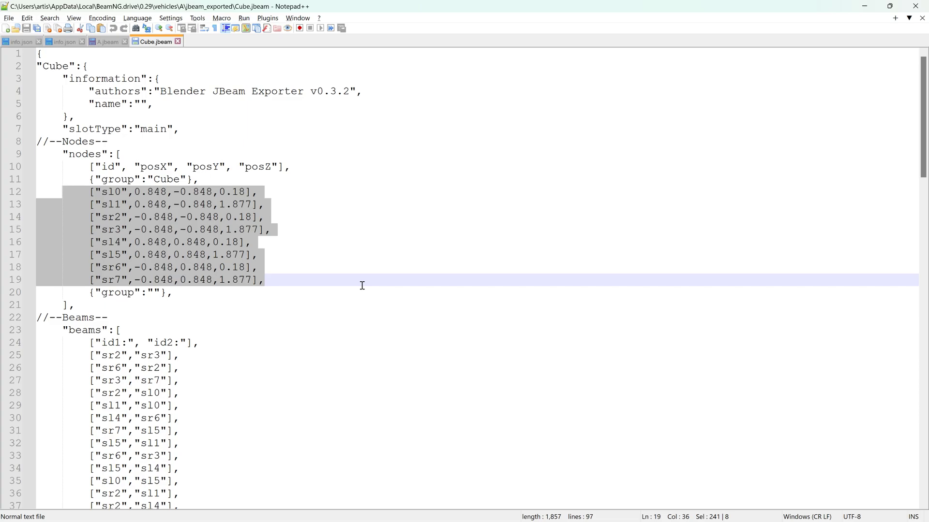
click(281, 296)
drag(280, 278, 32, 188)
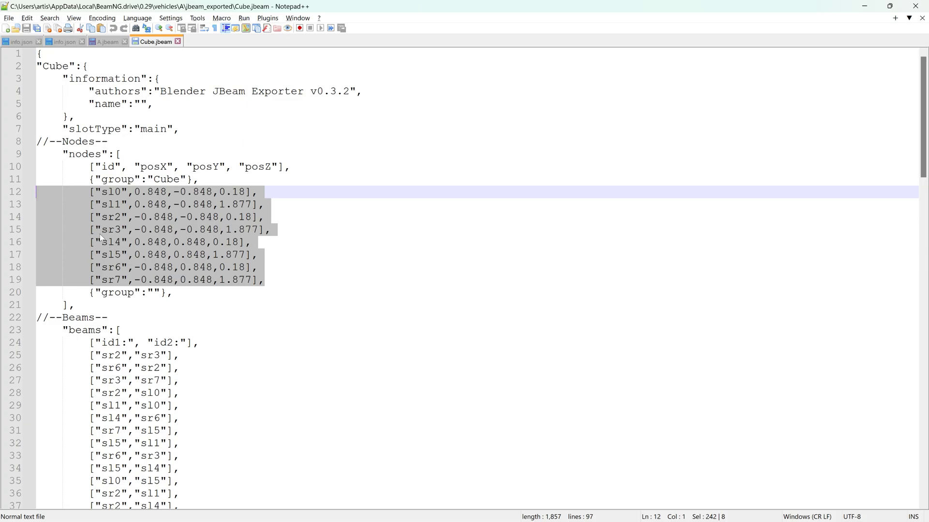
click(89, 279)
drag(290, 279, 23, 197)
click(263, 279)
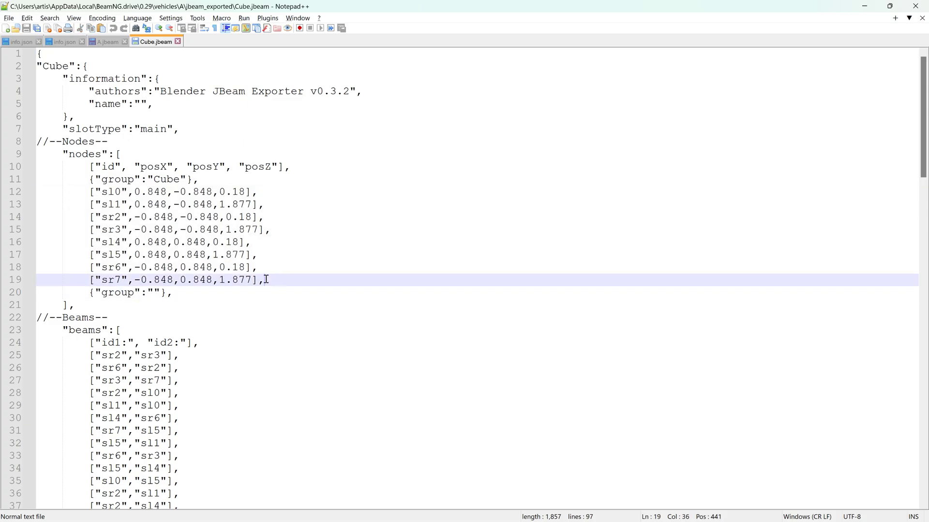
drag(263, 280, 29, 197)
key(ctrl+c)
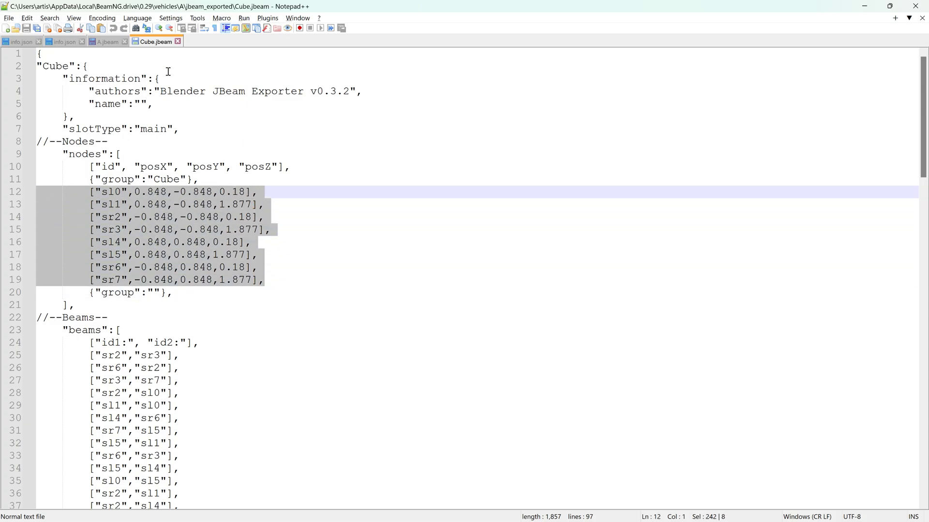
click(109, 42)
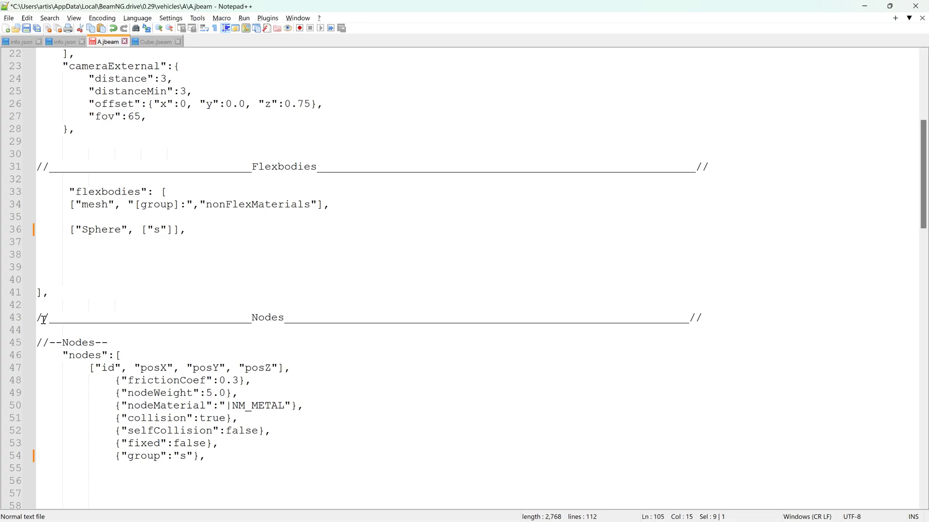
Paste the cube's eight node lines onto line 55 of A.jbeam
drag(50, 347, 137, 344)
scroll(106, 412, down, 2)
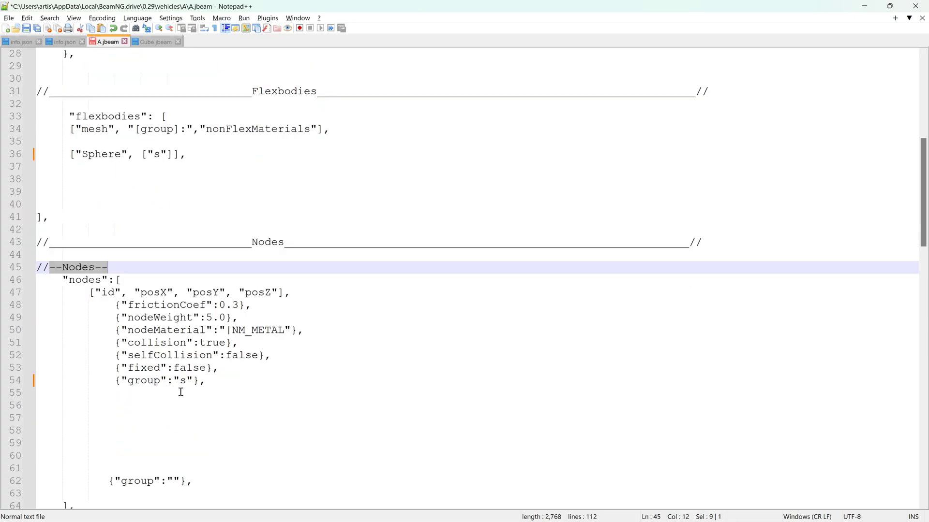
double_click(178, 381)
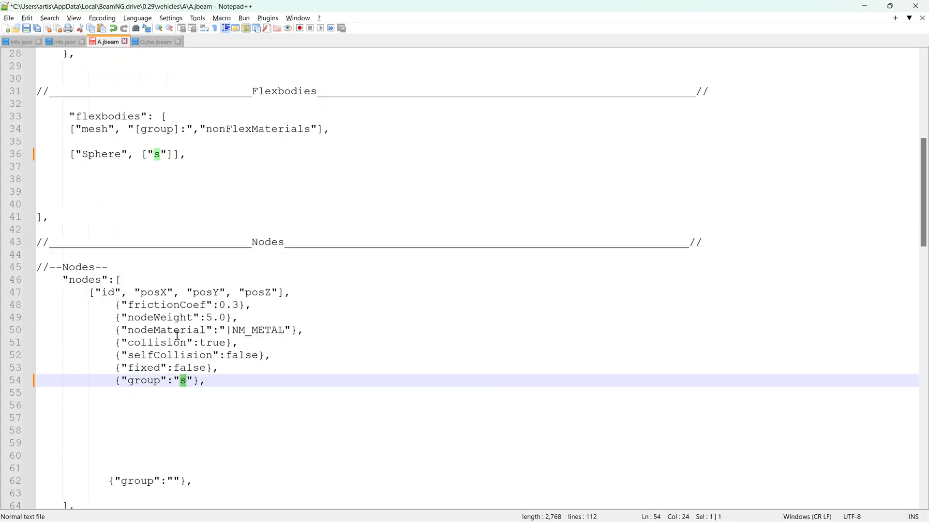
click(43, 392)
key(ctrl+v)
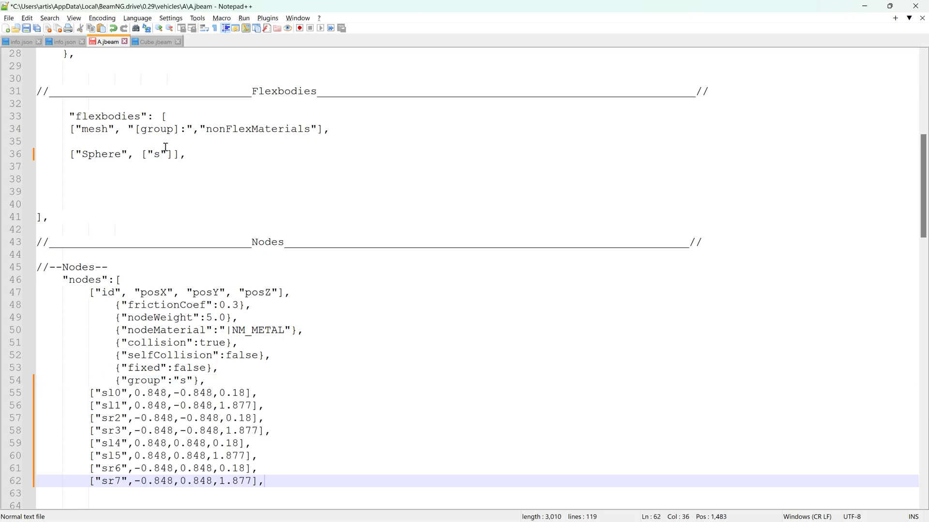
Copy Cube.jbeam's beam lines 25–78 into A.jbeam's beams list
click(148, 42)
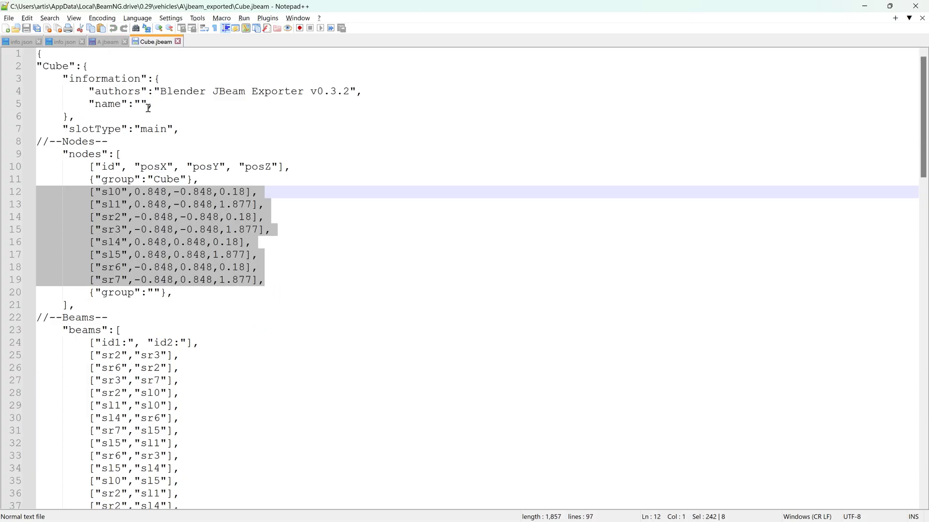
drag(64, 356, 225, 283)
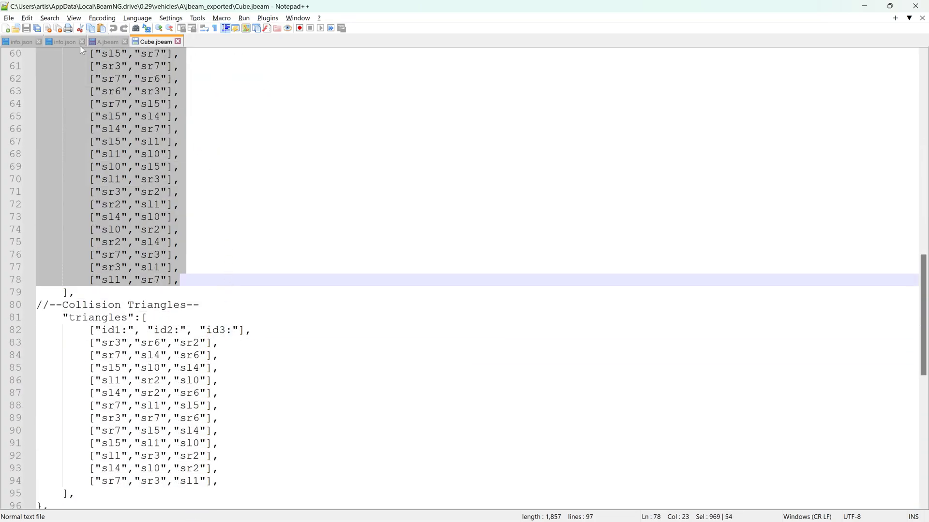
click(106, 43)
scroll(164, 291, down, 9)
scroll(162, 329, down, 10)
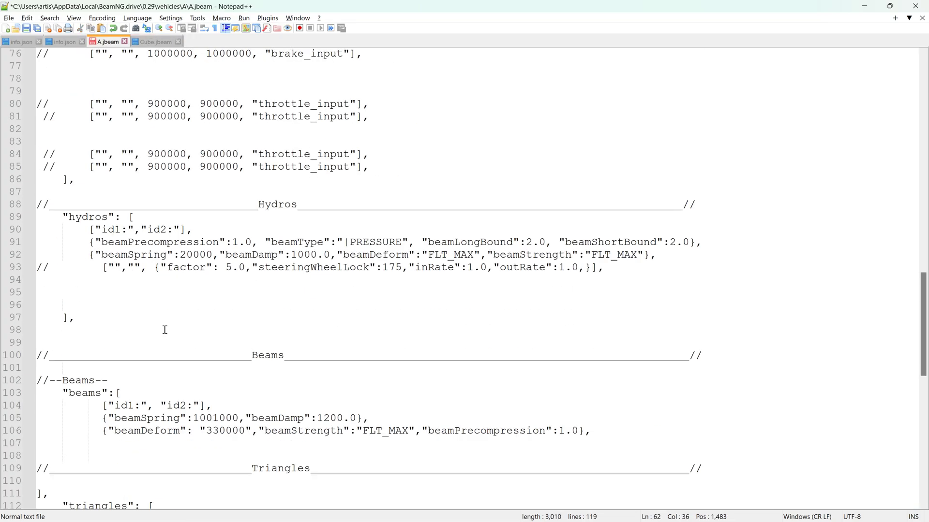
click(50, 338)
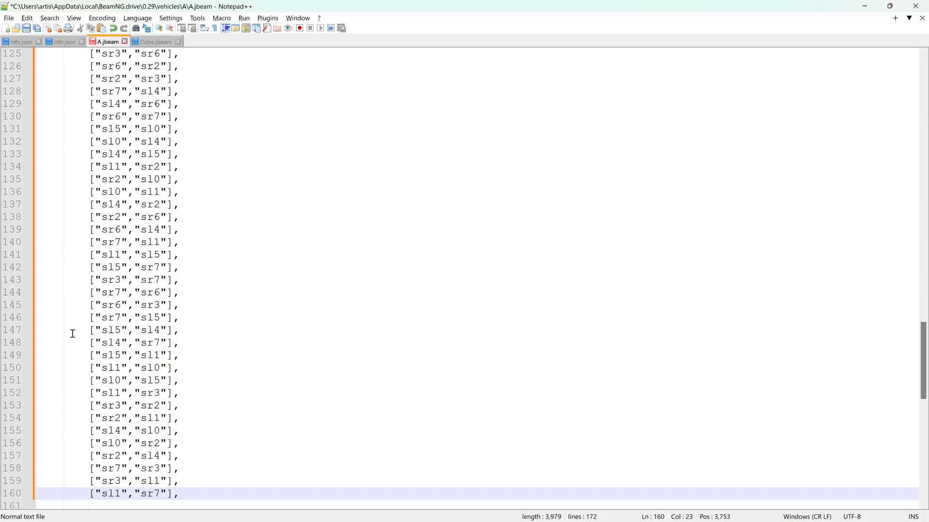
key(ctrl+v)
Take collision triangle lines 83–94 from Cube.jbeam to line 168 of A.jbeam
click(162, 43)
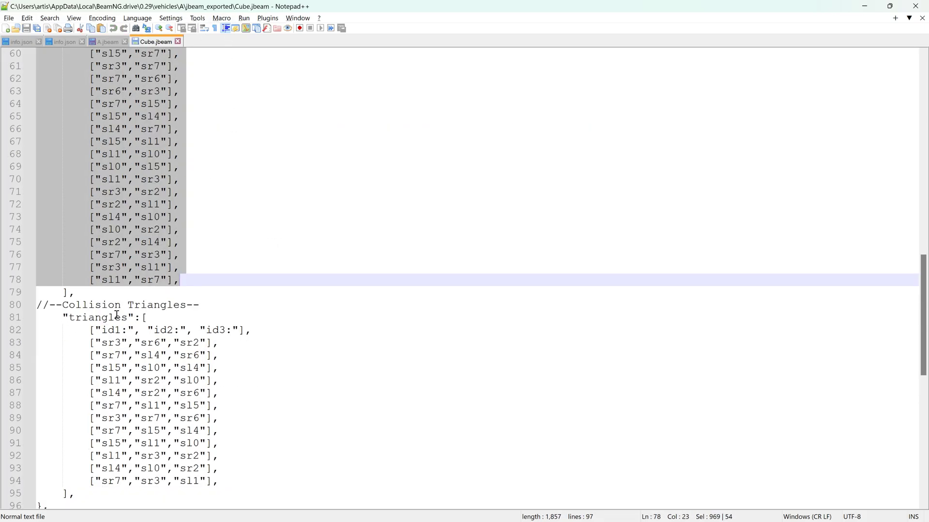
drag(52, 343, 296, 477)
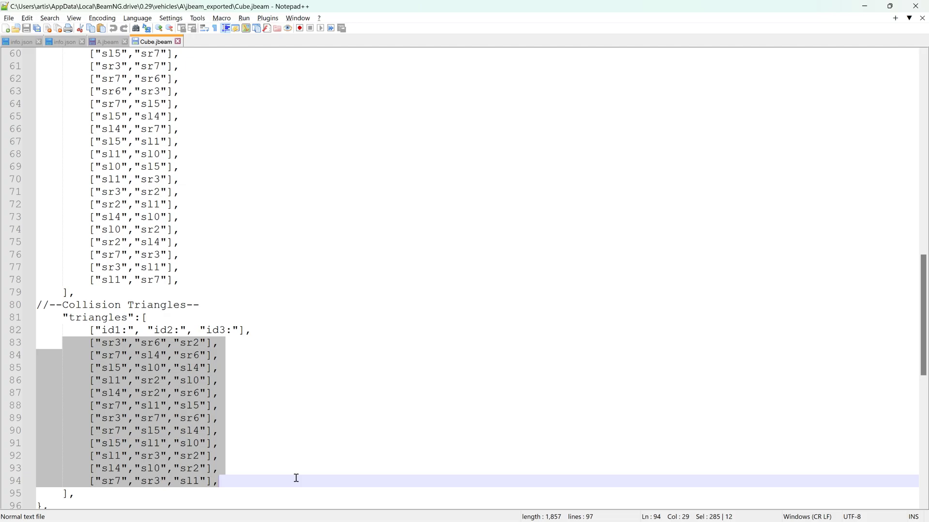
click(107, 42)
scroll(184, 364, down, 5)
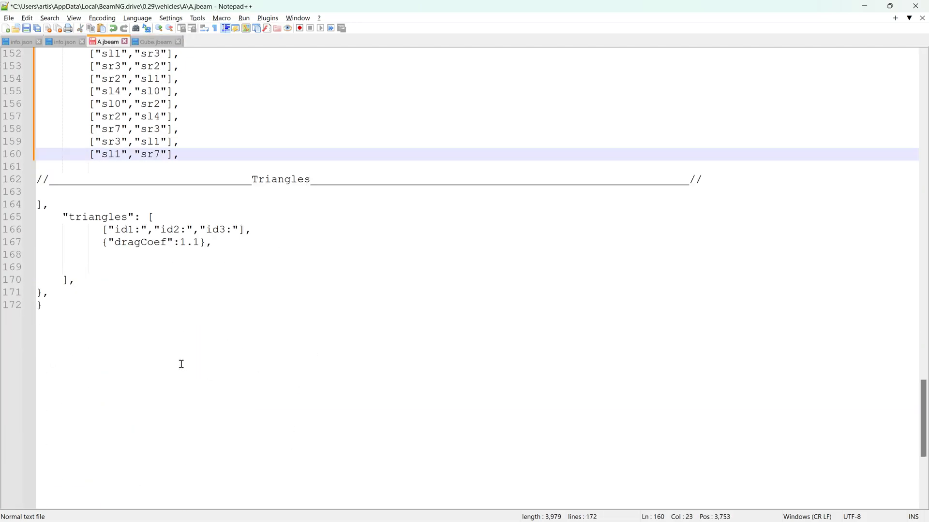
click(44, 257)
Paste the triangle rows and change beamDamp from 1200.0 to 1500.0
key(ctrl+v)
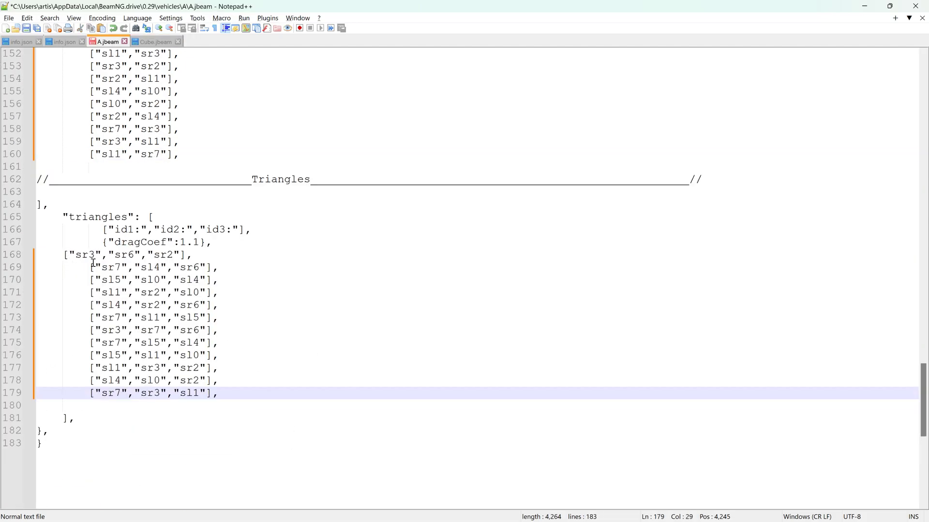
scroll(110, 207, up, 20)
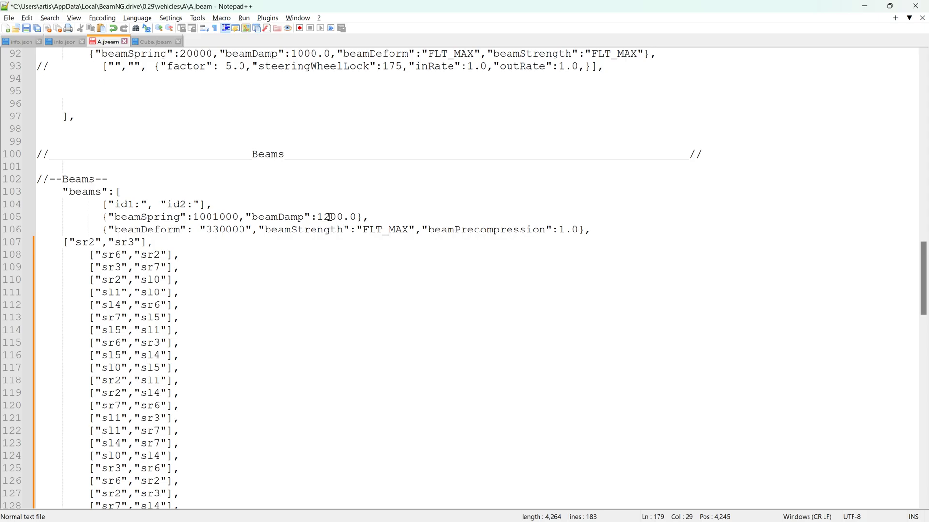
drag(330, 218, 325, 217)
key(BackSpace)
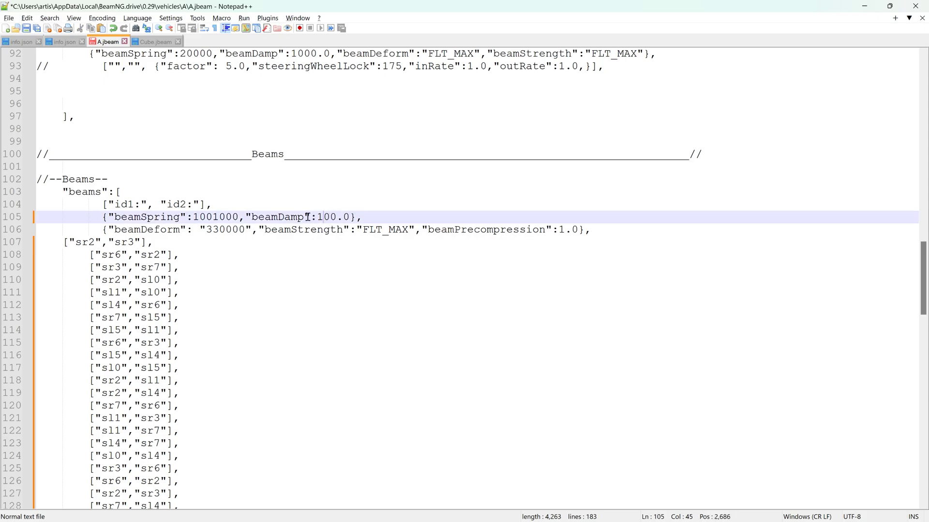
text(5)
Change the nodeWeight value from 5 to 150.0
scroll(312, 218, up, 17)
scroll(318, 221, up, 3)
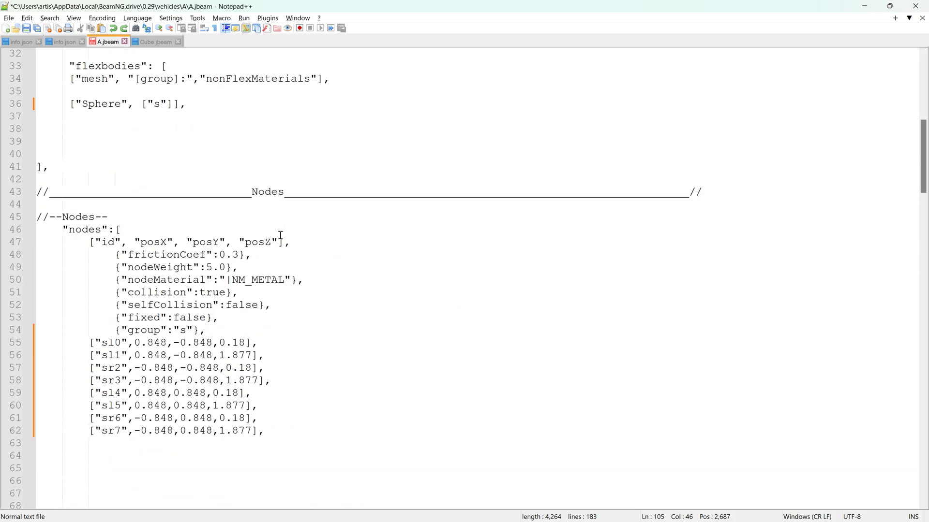
click(212, 267)
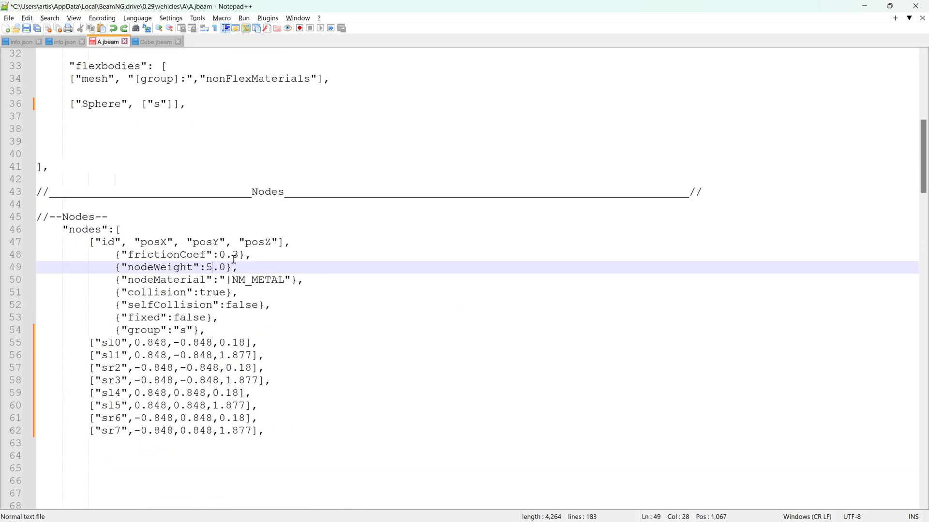
double_click(211, 267)
text(150)
Save A.jbeam and minimize Notepad++
scroll(313, 349, up, 2)
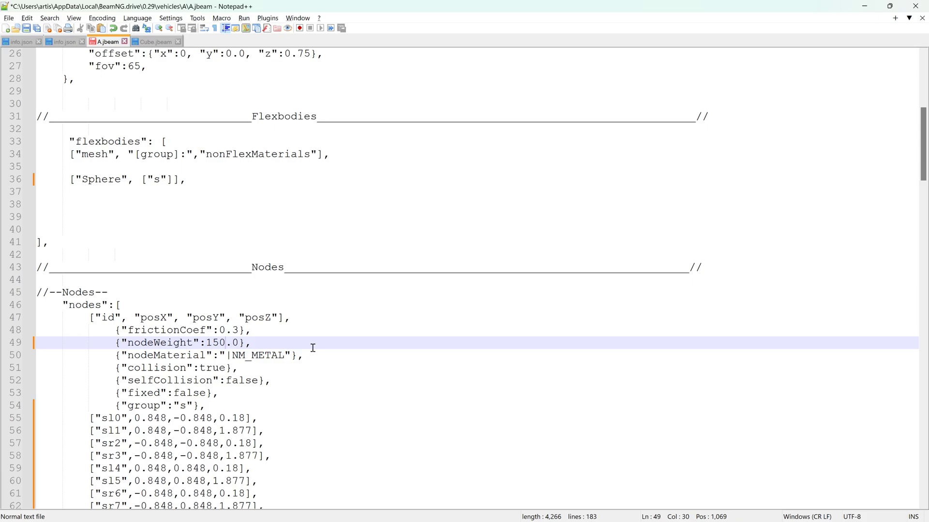
scroll(188, 255, up, 5)
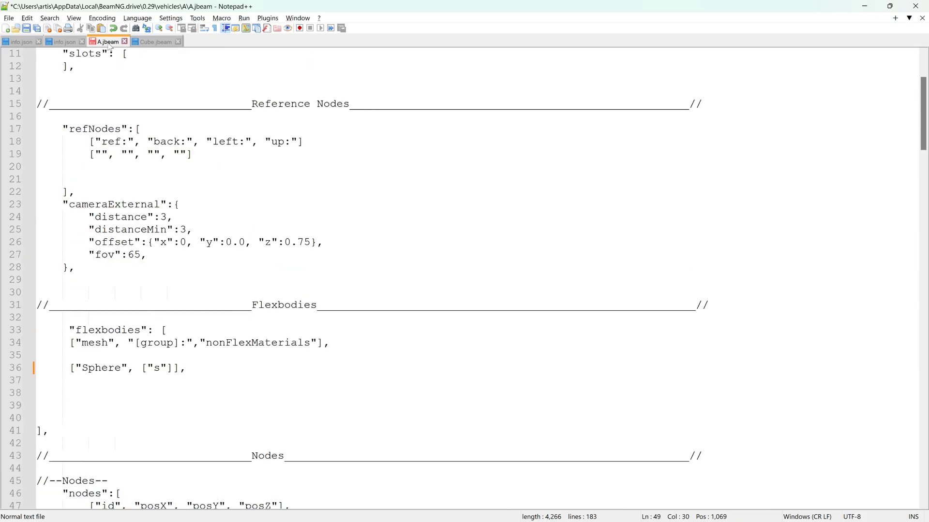
click(27, 29)
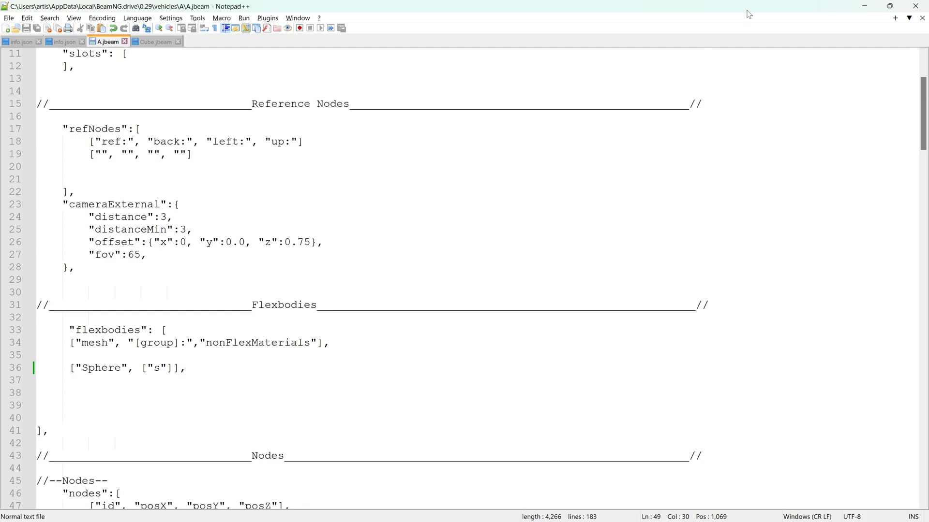
click(864, 6)
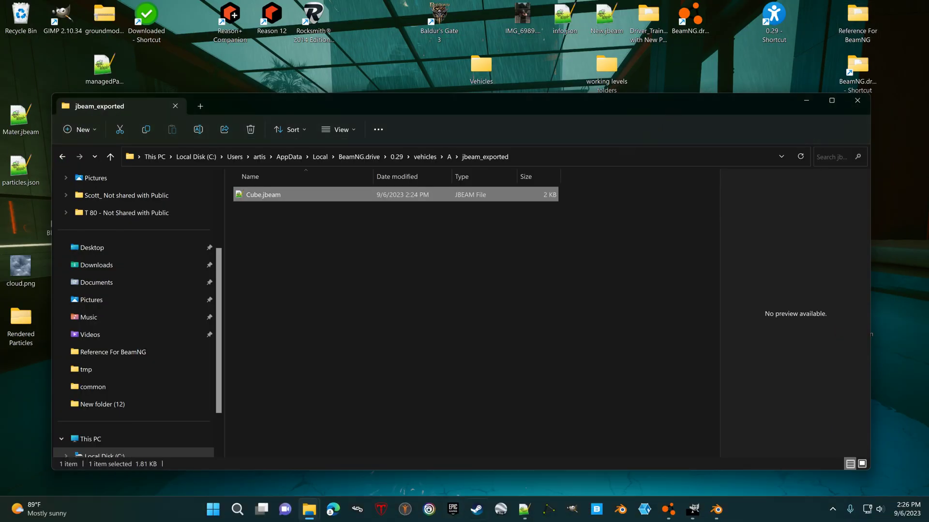
Spawn vehicle A in BeamNG.drive as a white sphere and pull it upward by a node
click(668, 510)
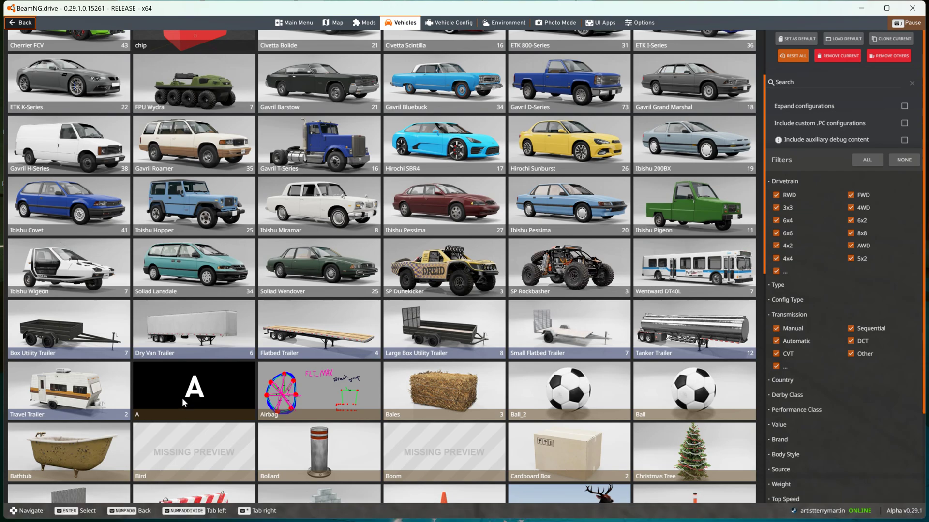
click(169, 393)
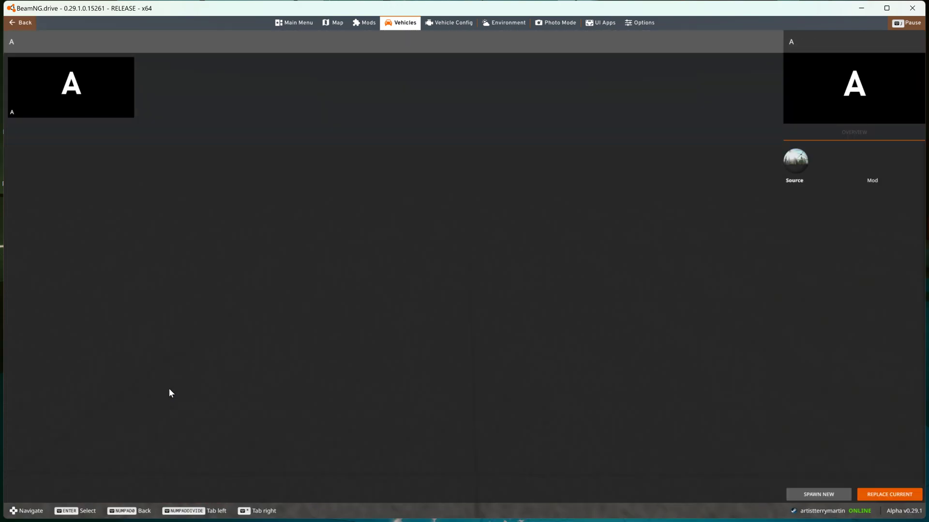
click(83, 106)
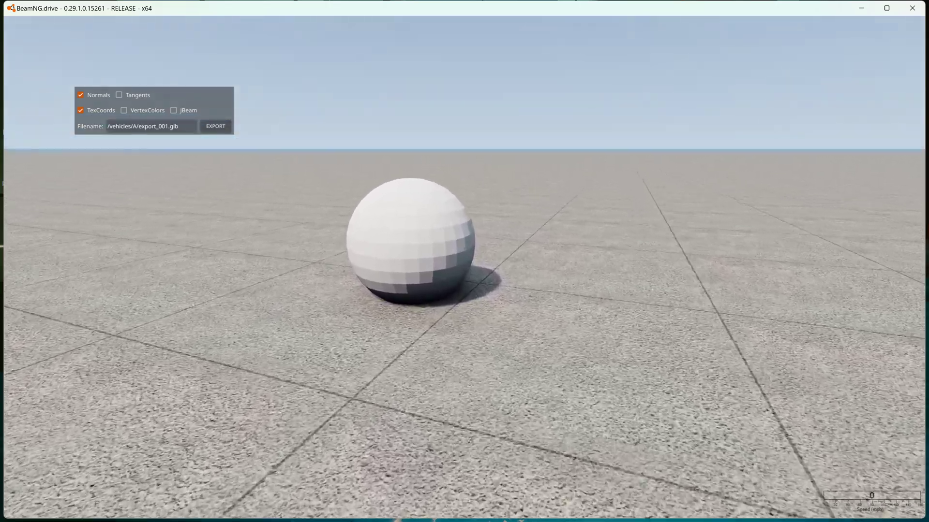
mouse_move(414, 138)
mouse_down()
mouse_move(409, 129)
mouse_move(442, 92)
mouse_move(348, 64)
mouse_move(433, 133)
mouse_move(349, 102)
mouse_move(311, 149)
mouse_move(464, 259)
mouse_move(258, 145)
mouse_move(564, 204)
mouse_up()
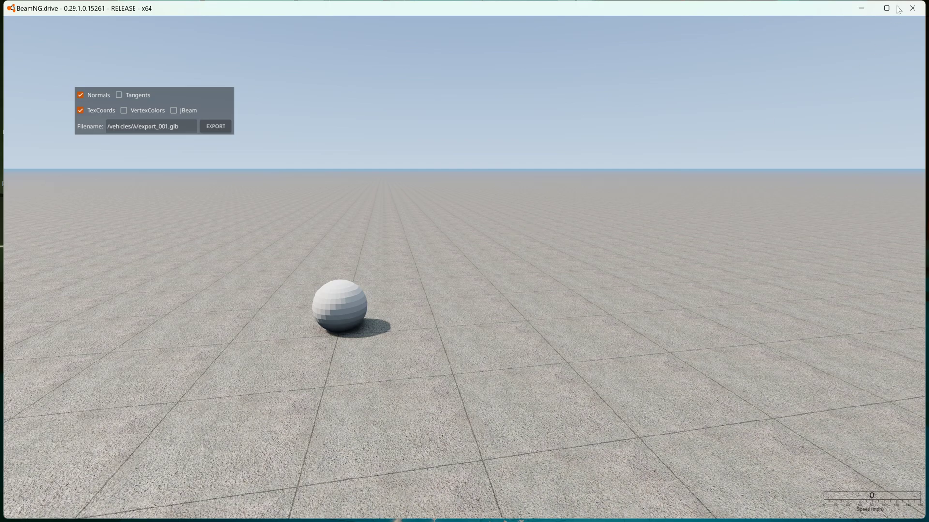
Minimize the game and open Sphere.dae from folder A in Notepad++
click(861, 8)
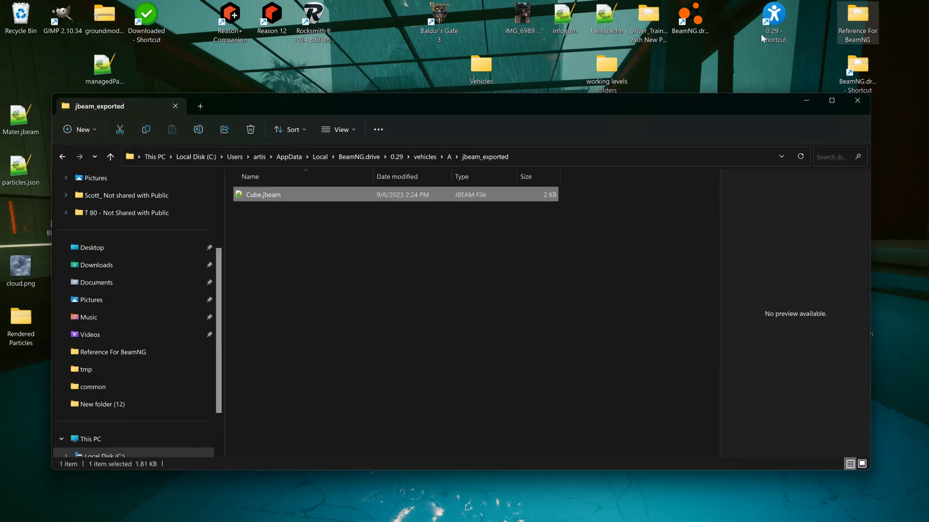
click(447, 157)
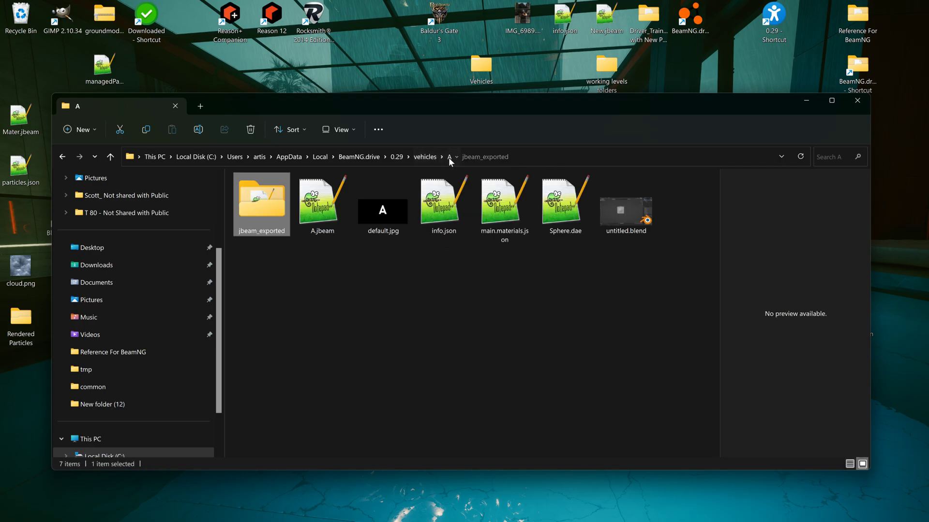
double_click(562, 216)
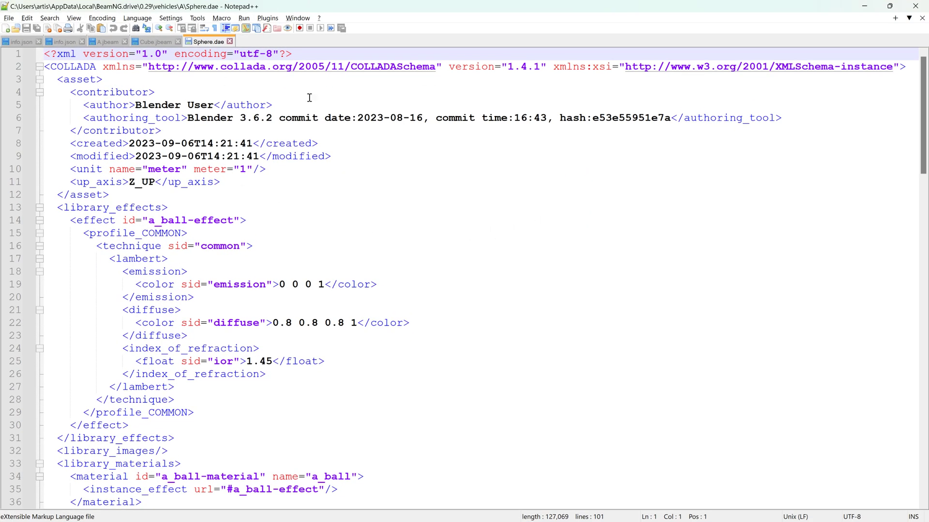
Inspect the a_ball-material binding and TEXCOORD input at the end of Sphere.dae
drag(924, 118, 853, 339)
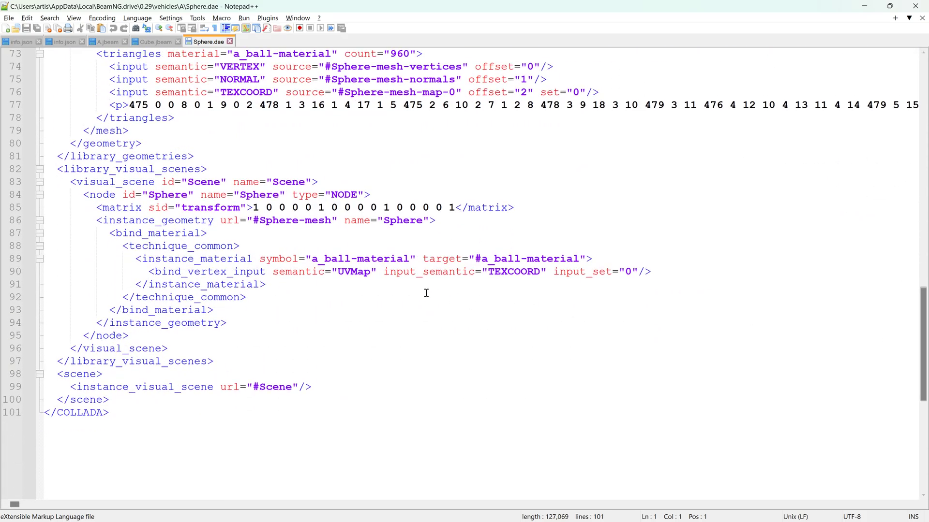
drag(315, 260, 407, 261)
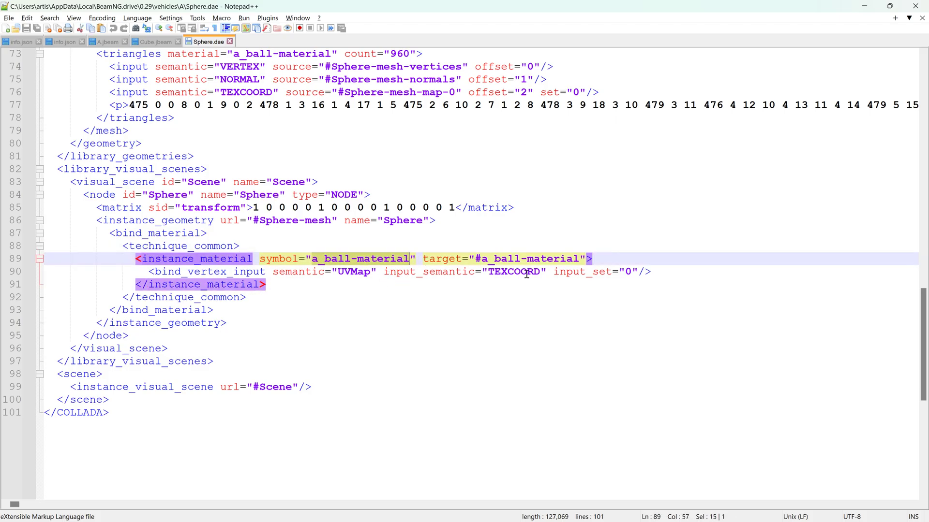
drag(487, 272, 543, 273)
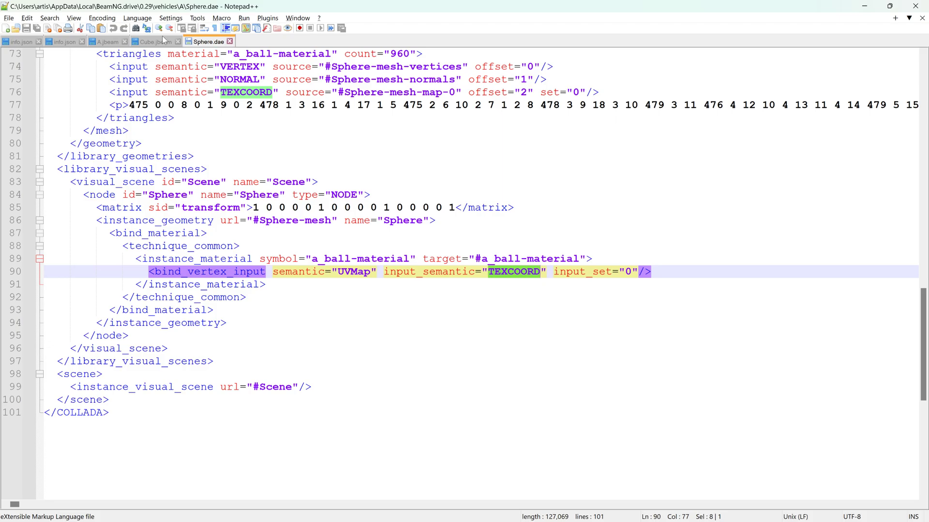
Open main.materials.json from folder A in Notepad++
click(915, 6)
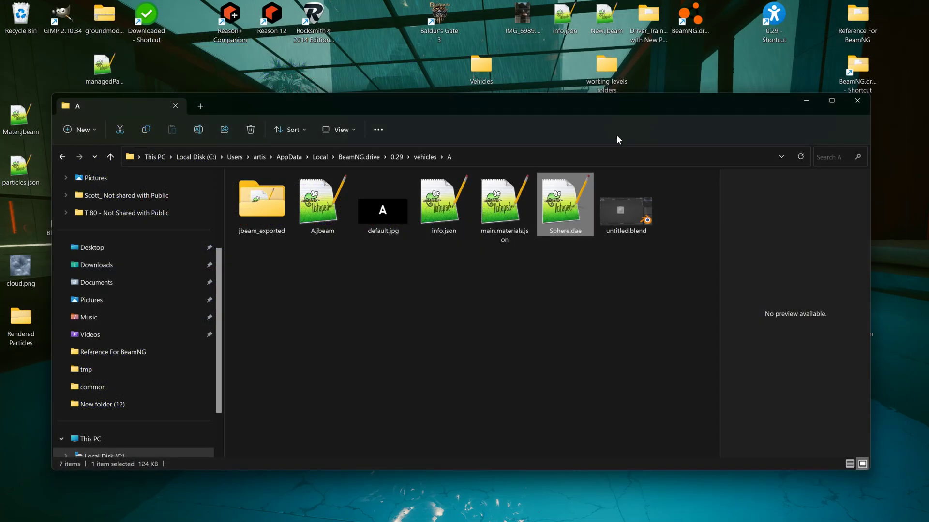
click(503, 205)
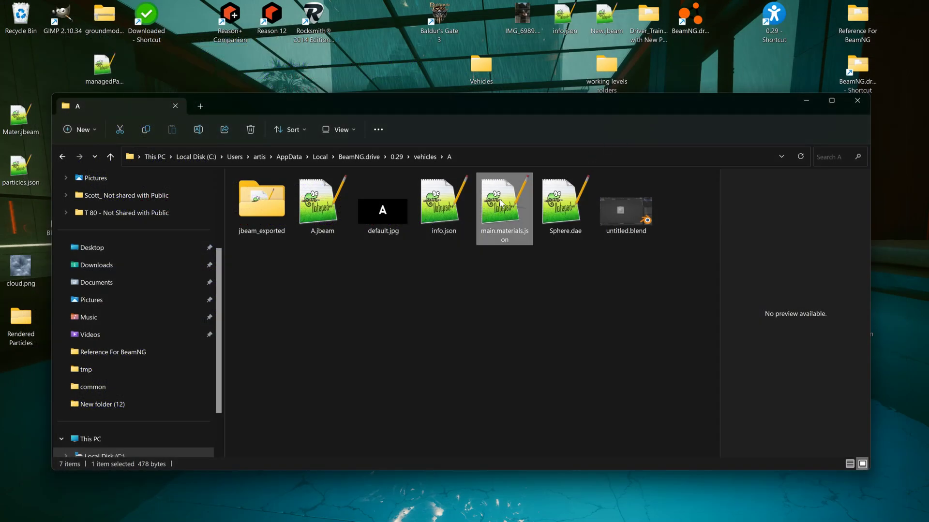
double_click(505, 209)
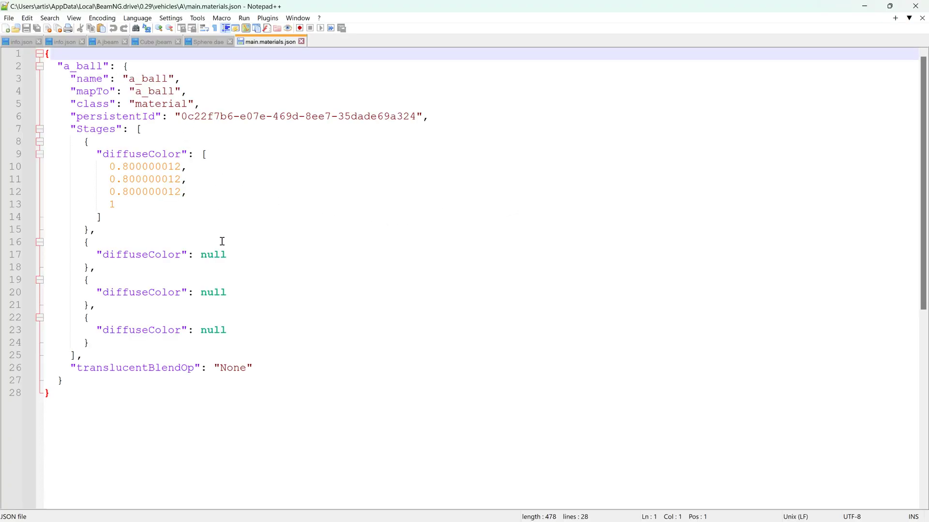
Review the a_ball material's diffuseColor values of 0.800000012 and their bracket pair
drag(259, 368, 47, 67)
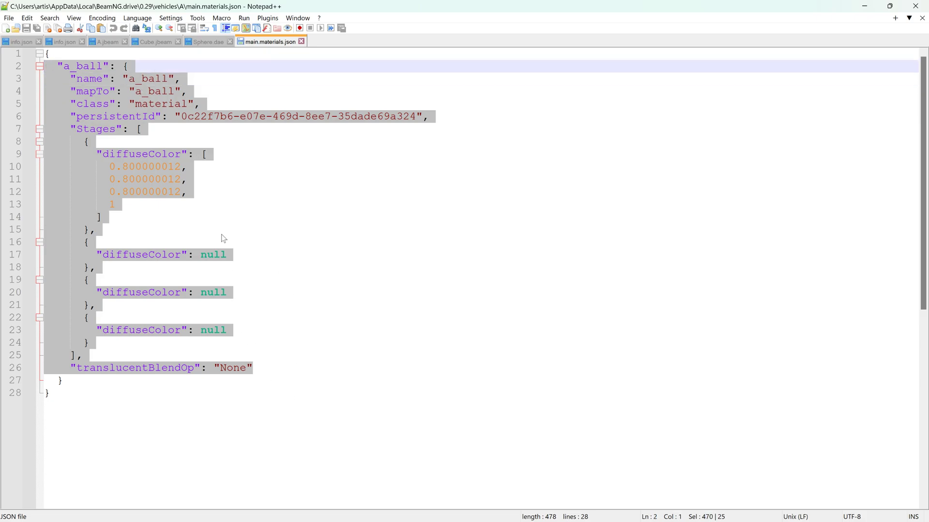
click(205, 179)
drag(108, 167, 182, 180)
drag(108, 193, 181, 193)
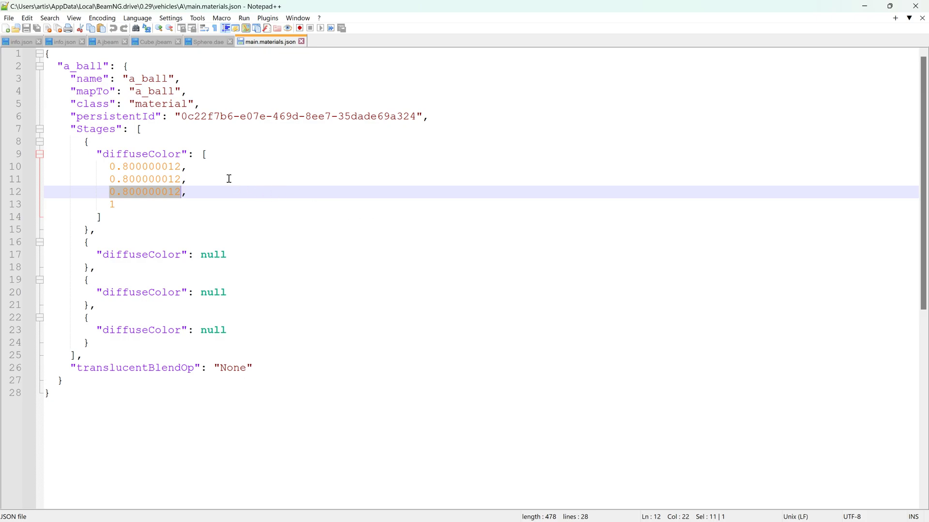
click(255, 156)
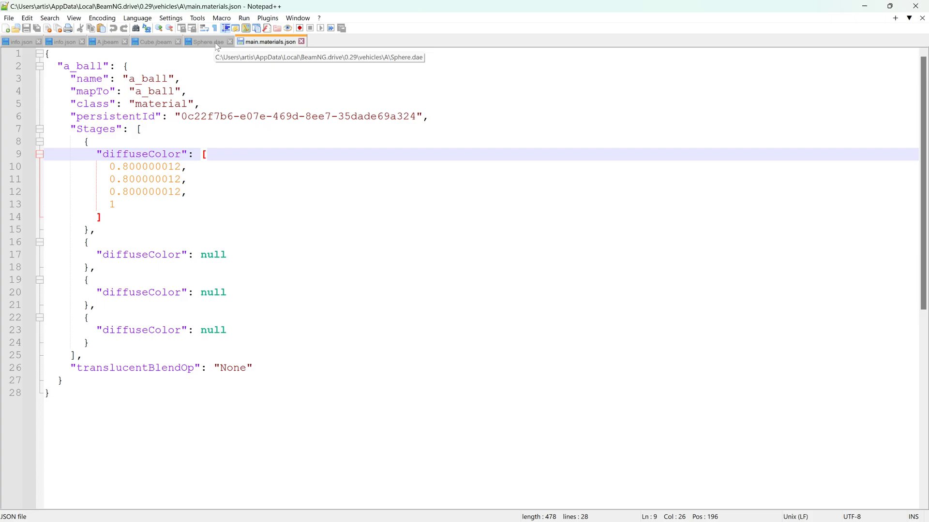
Switch back to the BeamNG.drive game window with Alt+Tab
key(alt+Tab)
key(alt+Tab)
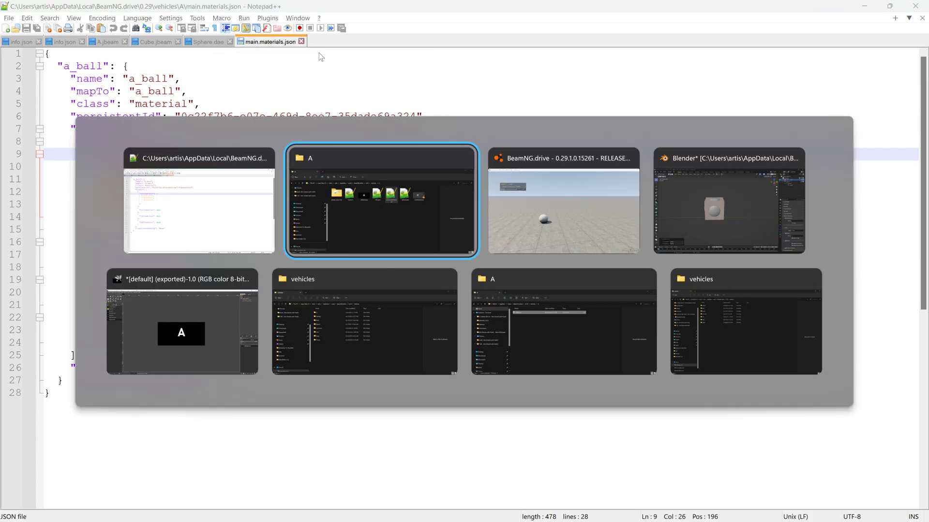
key(alt+Tab)
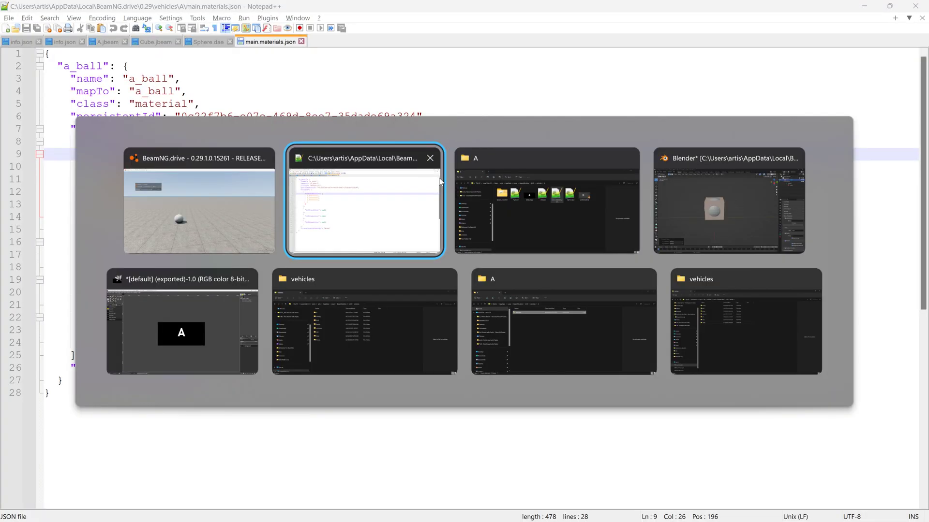
key(alt+shift+Tab)
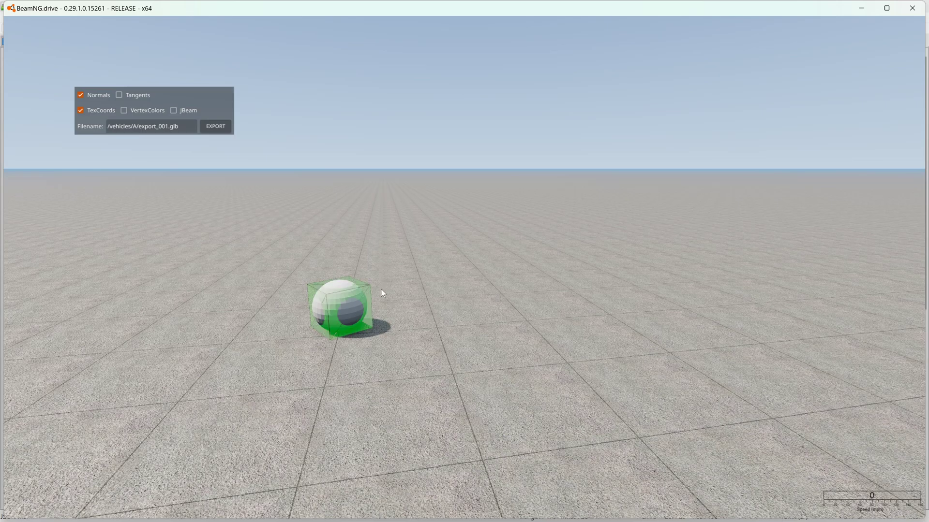
Lift, pull and fling the caged sphere by dragging its nodes
drag(371, 286, 463, 237)
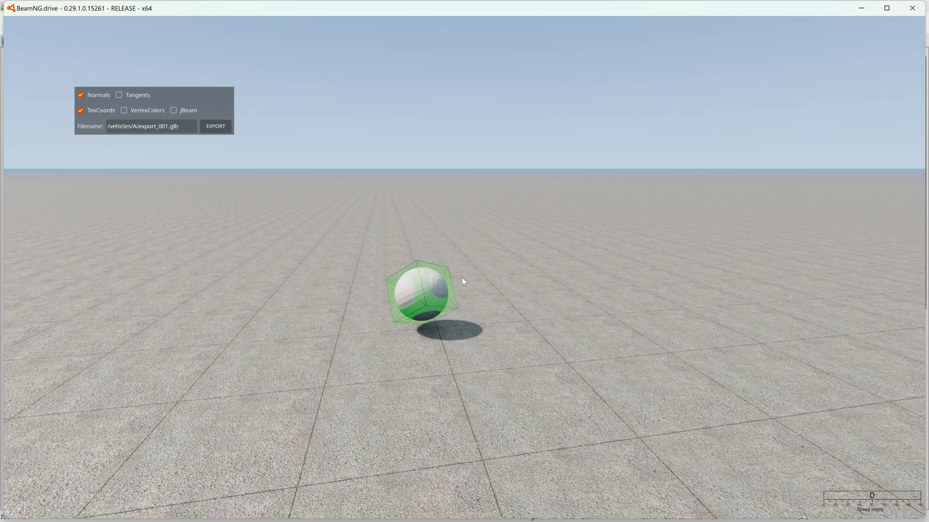
right_drag(495, 279, 495, 304)
drag(460, 244, 556, 97)
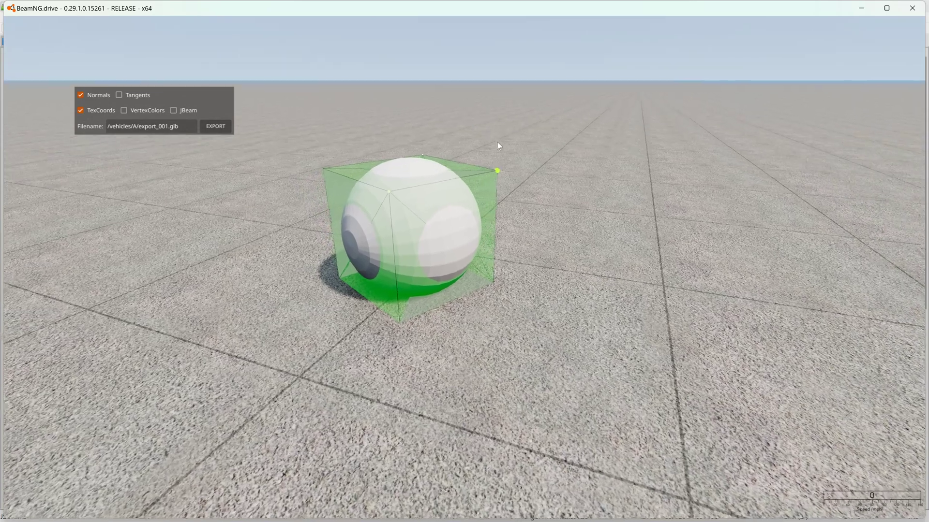
drag(499, 172, 486, 50)
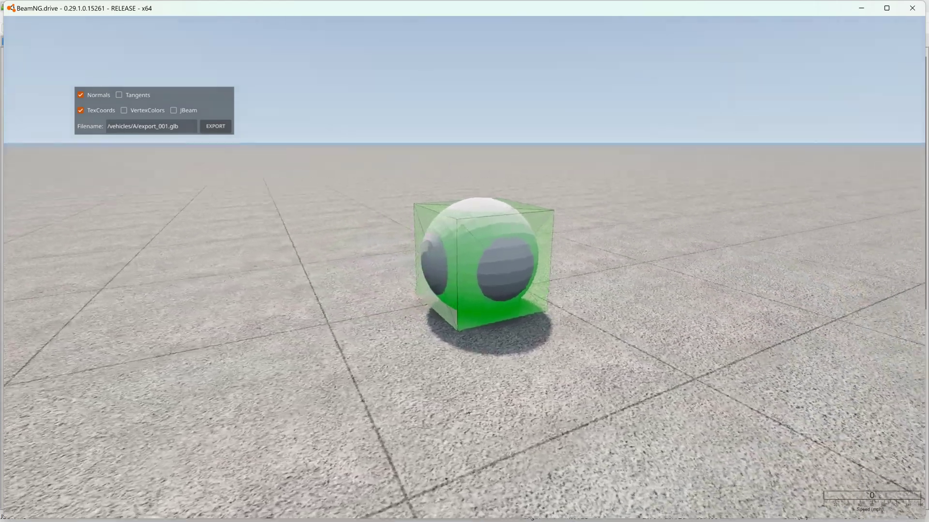
drag(506, 217, 330, 56)
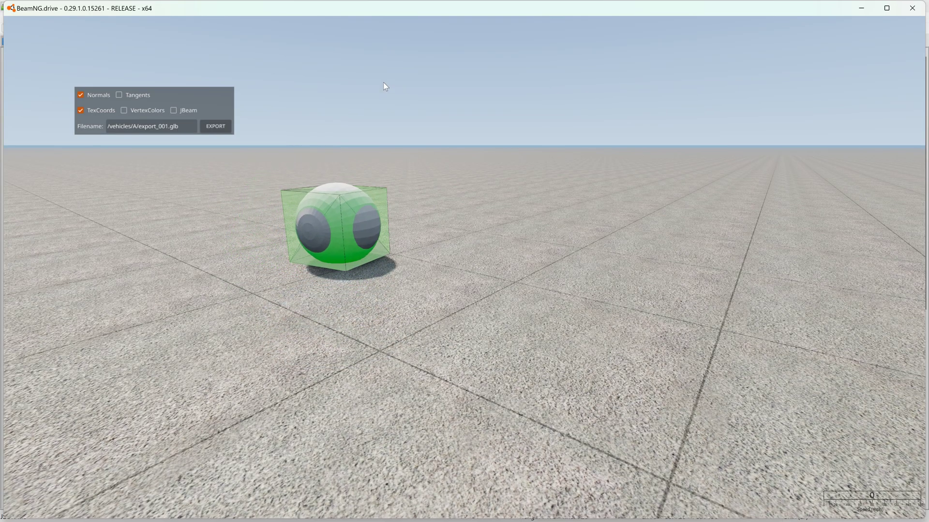
Navigate from 0.29 into vehicles > A and box-select all seven mod files
click(865, 13)
click(865, 10)
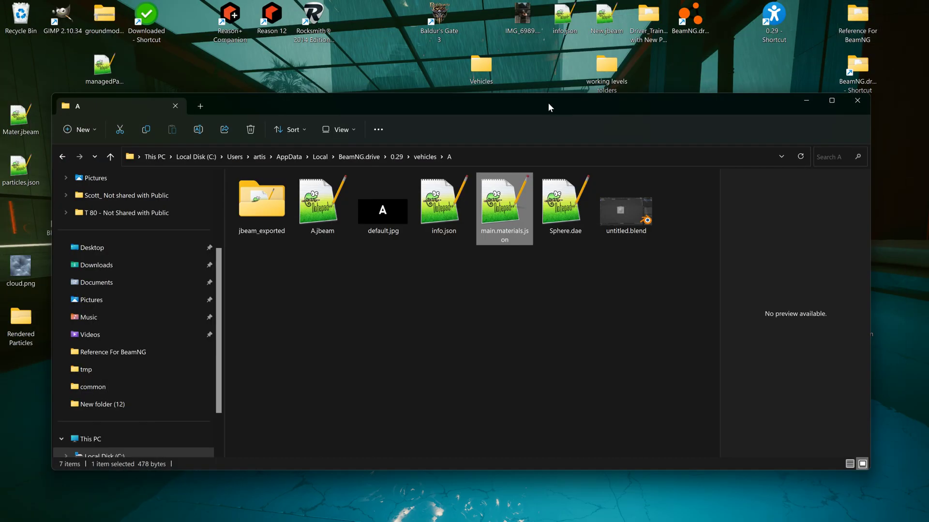
click(395, 160)
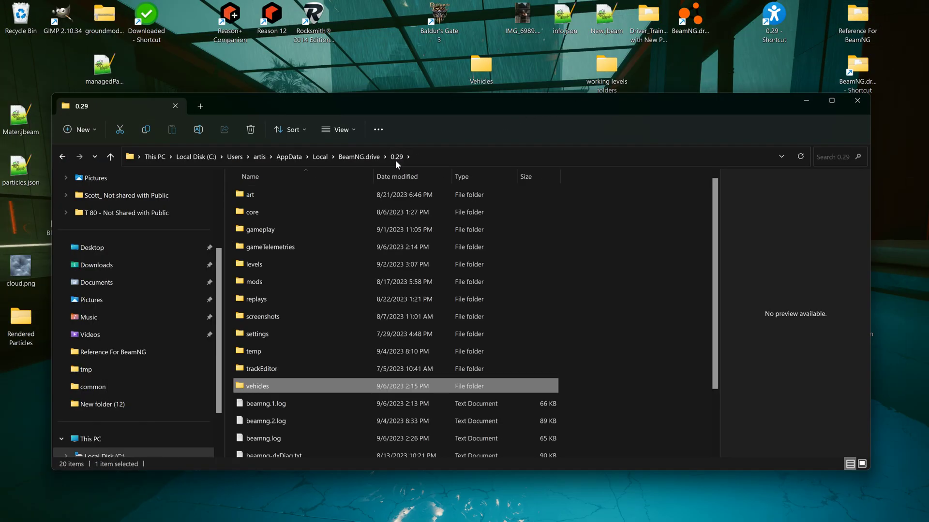
double_click(257, 386)
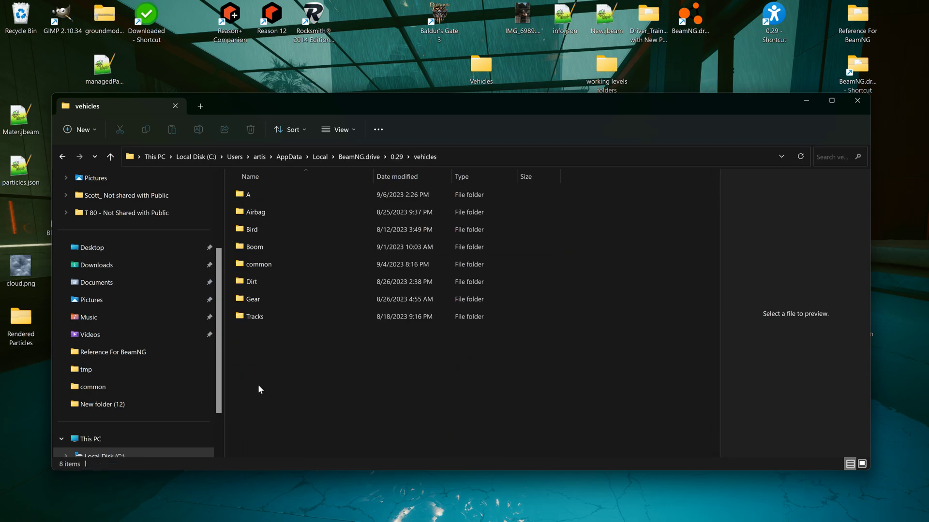
click(251, 196)
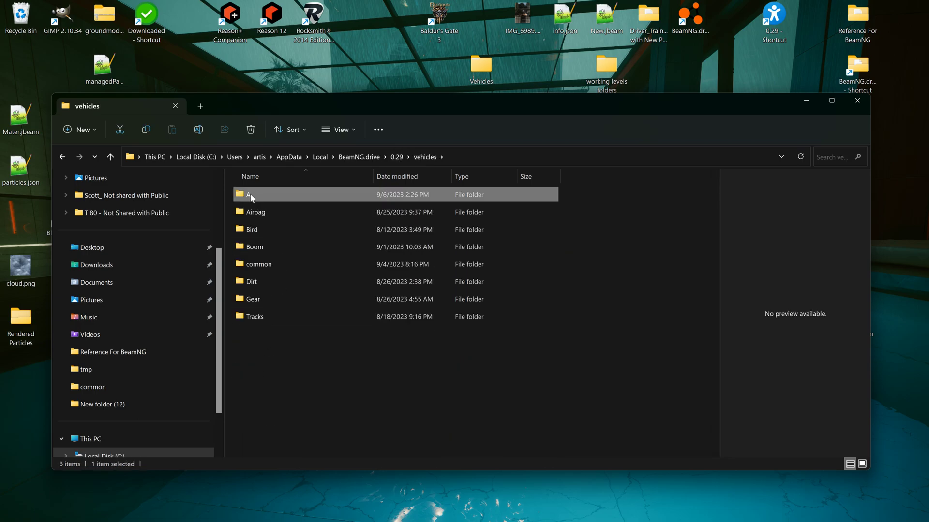
double_click(251, 196)
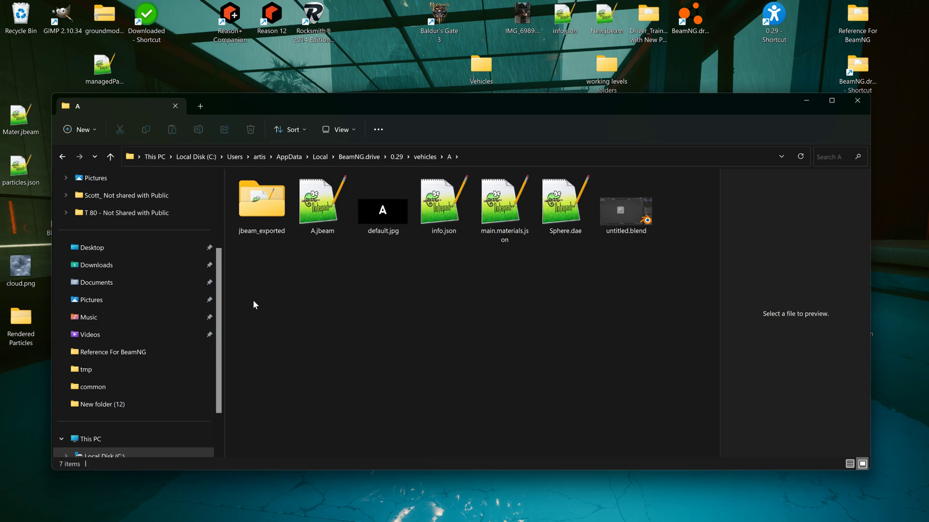
drag(642, 277, 240, 211)
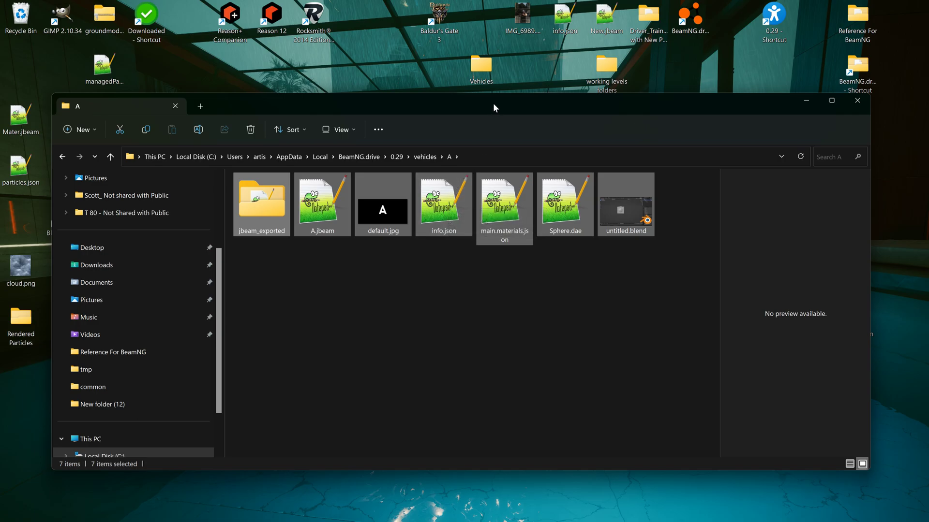
Create a desktop folder with the default name New folder and open it
drag(492, 100, 486, 224)
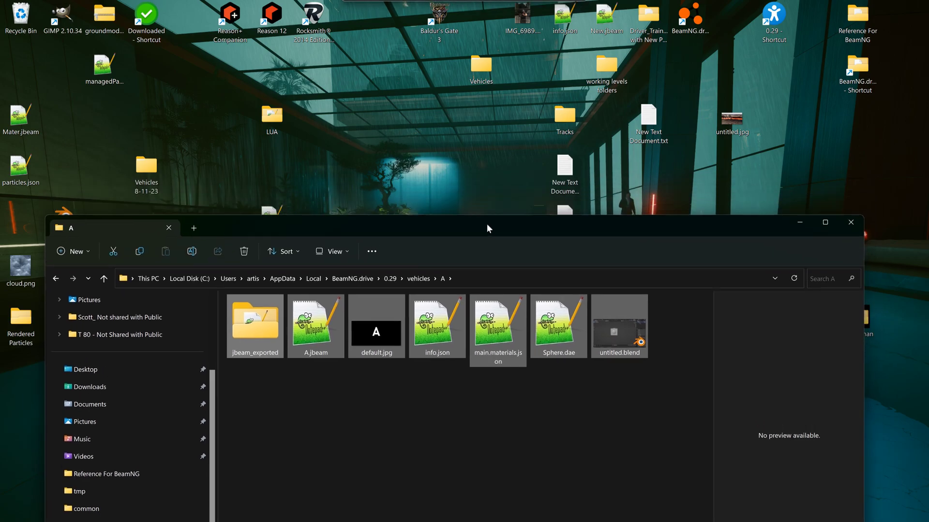
right_click(414, 168)
mouse_move(464, 249)
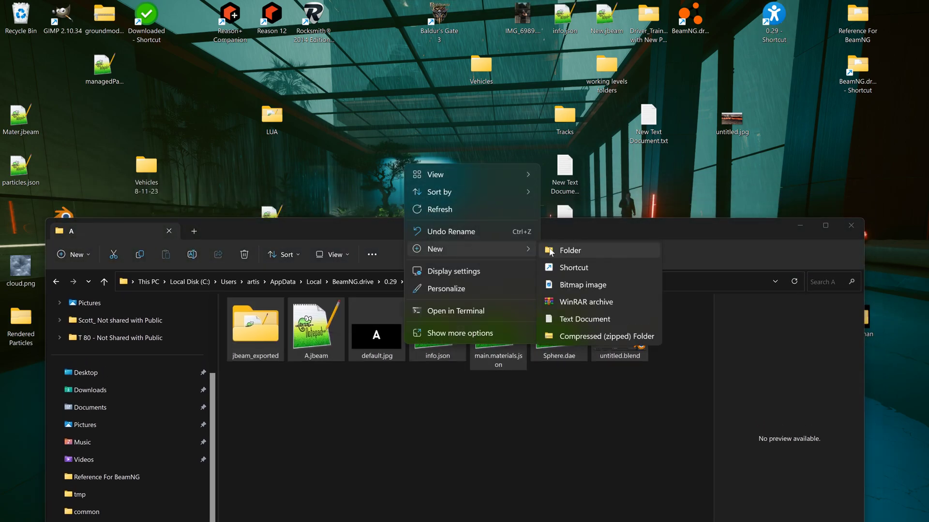
click(557, 249)
click(396, 166)
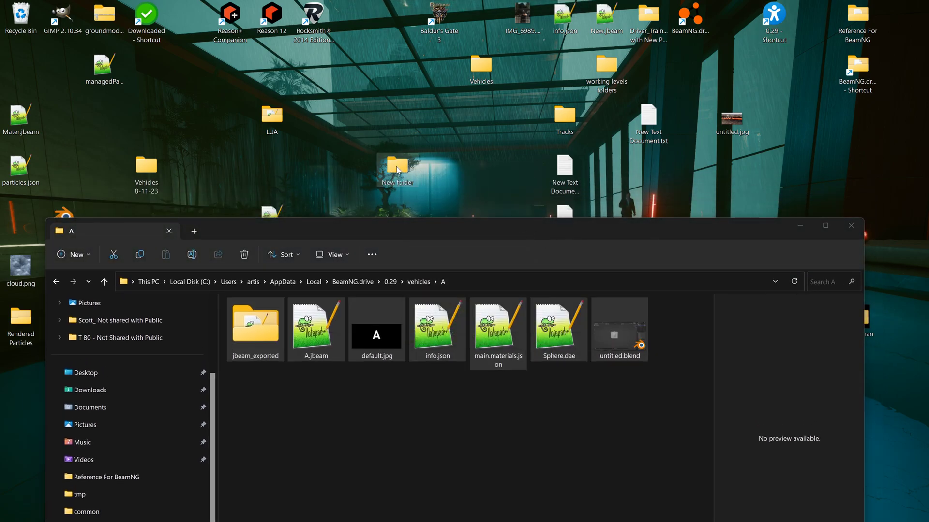
double_click(396, 166)
Create a subfolder named Vehicles inside New folder
right_click(319, 154)
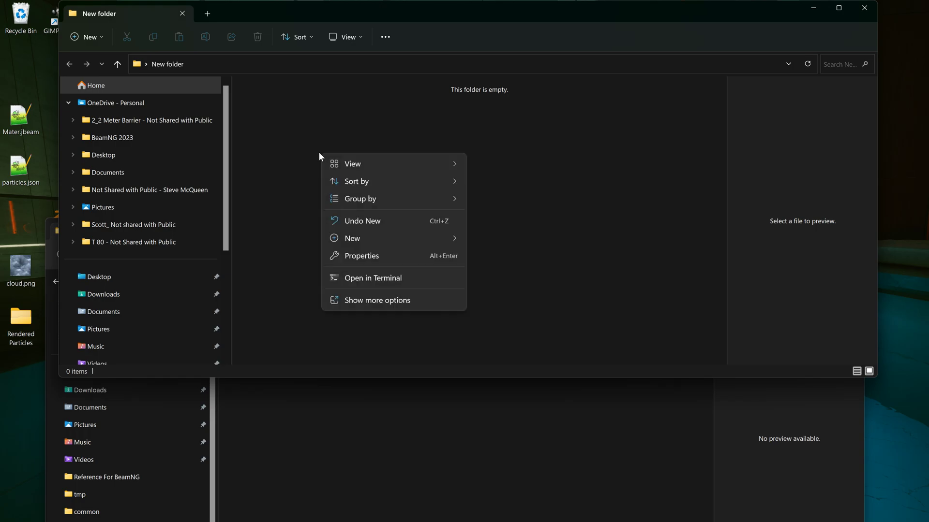
mouse_move(387, 238)
click(496, 240)
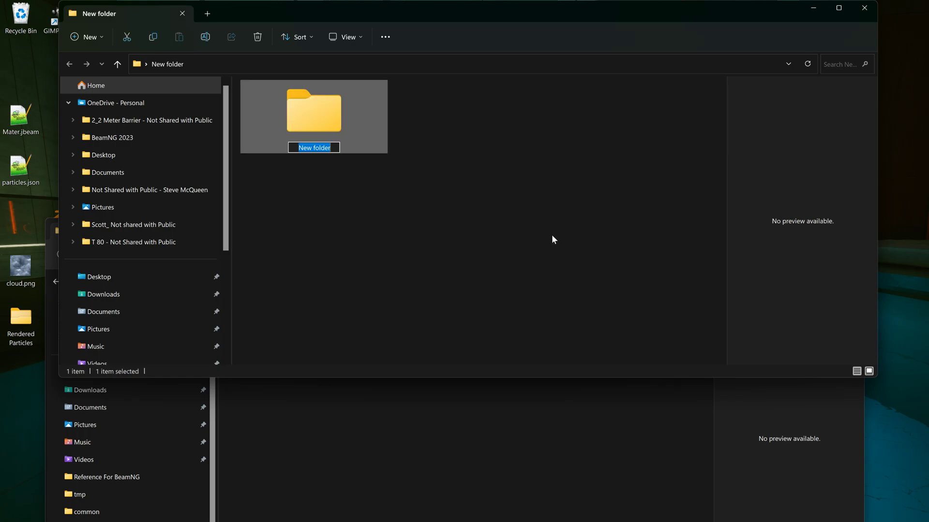
text(Vehov)
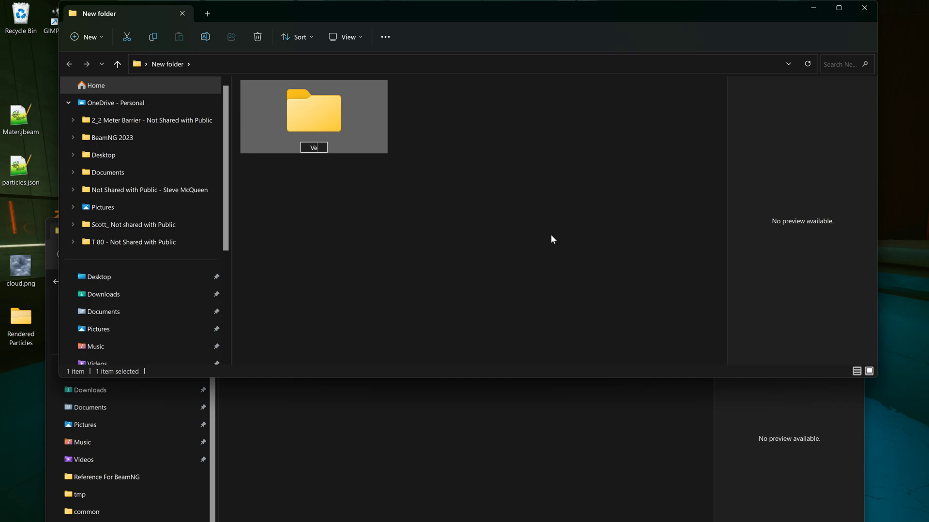
key(BackSpace)
key(BackSpace)
text(icles)
click(418, 136)
Move folder A from the game's vehicles folder into the new Vehicles folder
drag(414, 16, 539, 381)
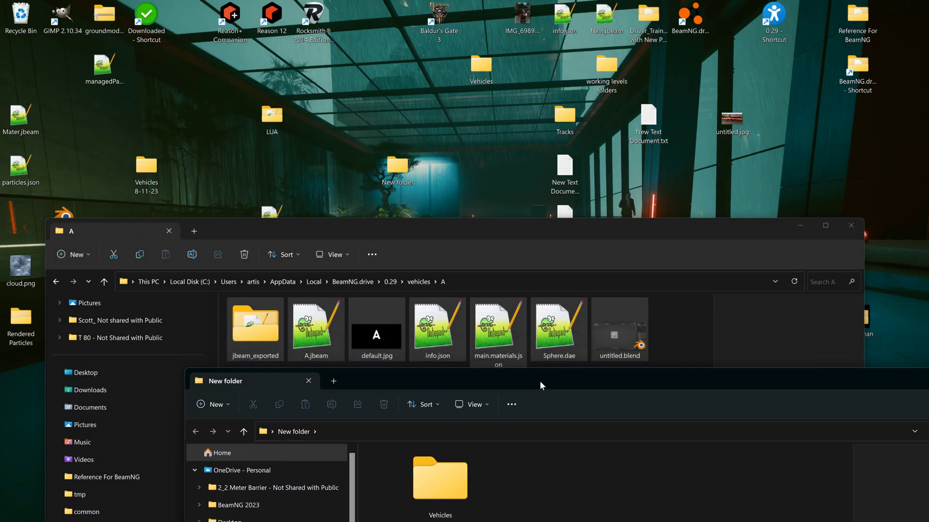
drag(435, 226, 363, 1)
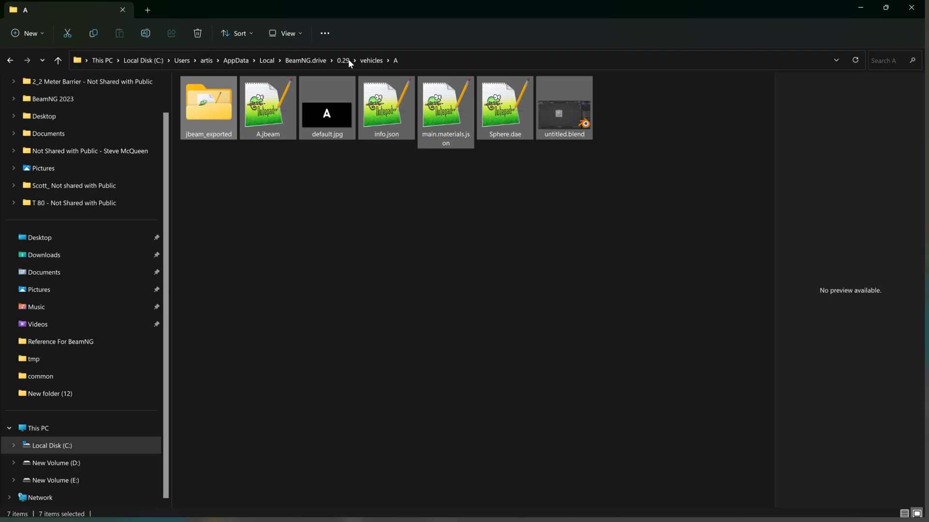
drag(548, 34, 256, 75)
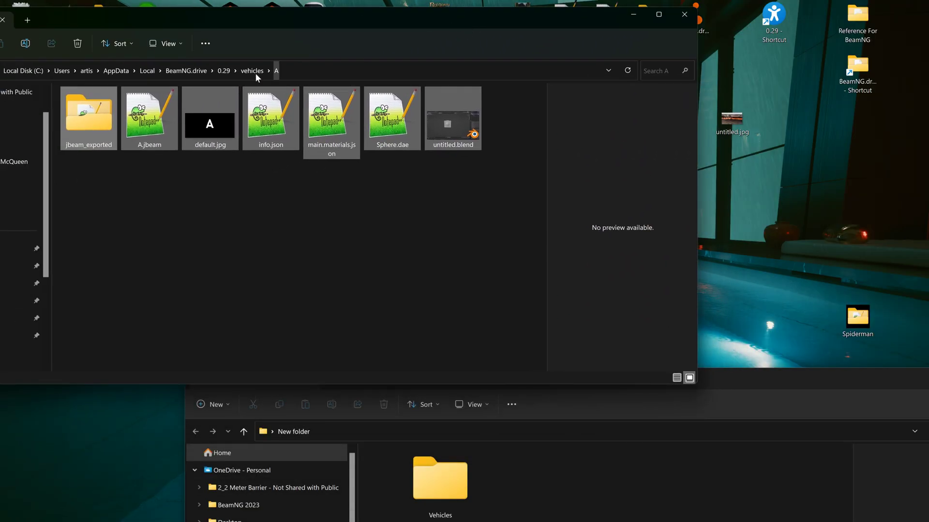
click(252, 72)
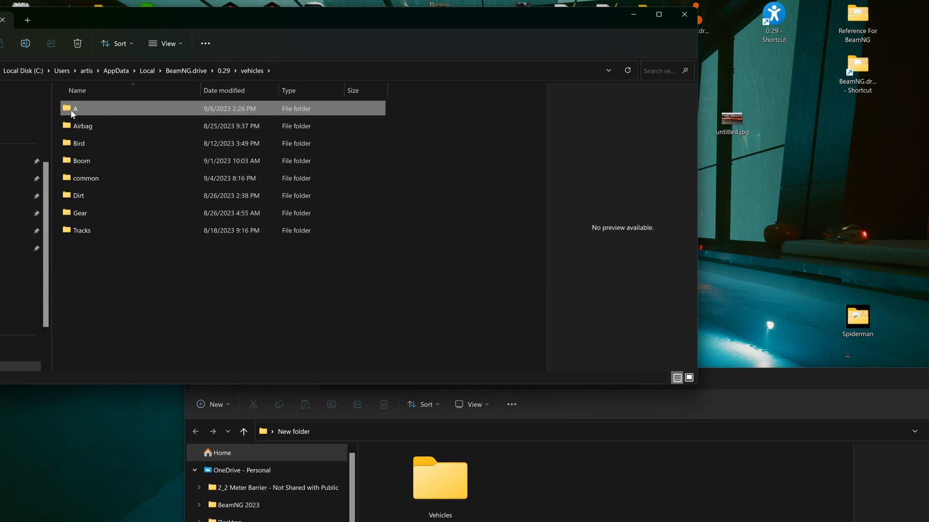
drag(73, 108, 443, 498)
right_drag(443, 499, 441, 492)
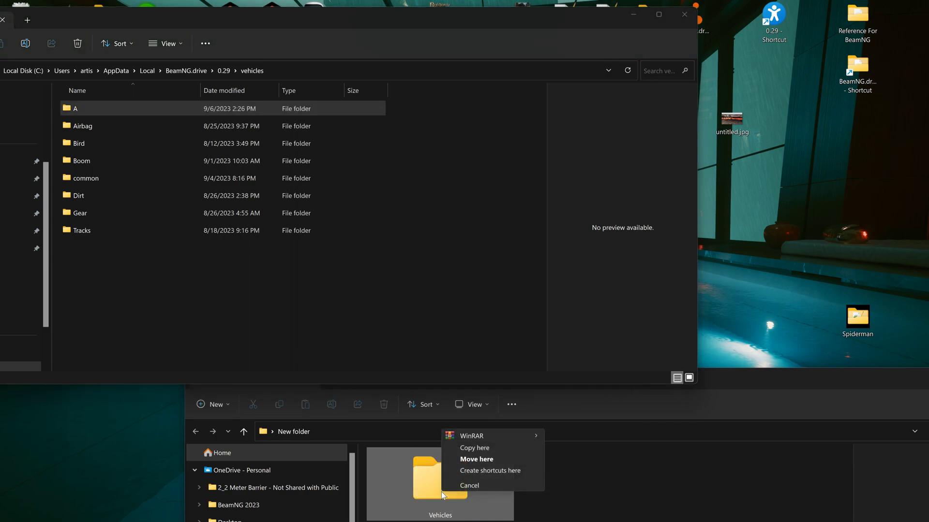
click(477, 459)
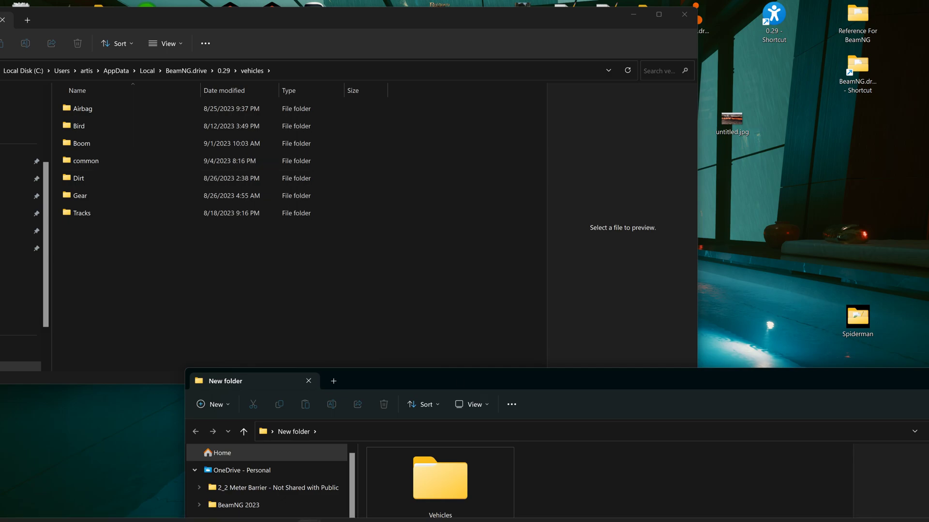
Briefly restore the BeamNG game window, then minimize it again
mouse_move(674, 520)
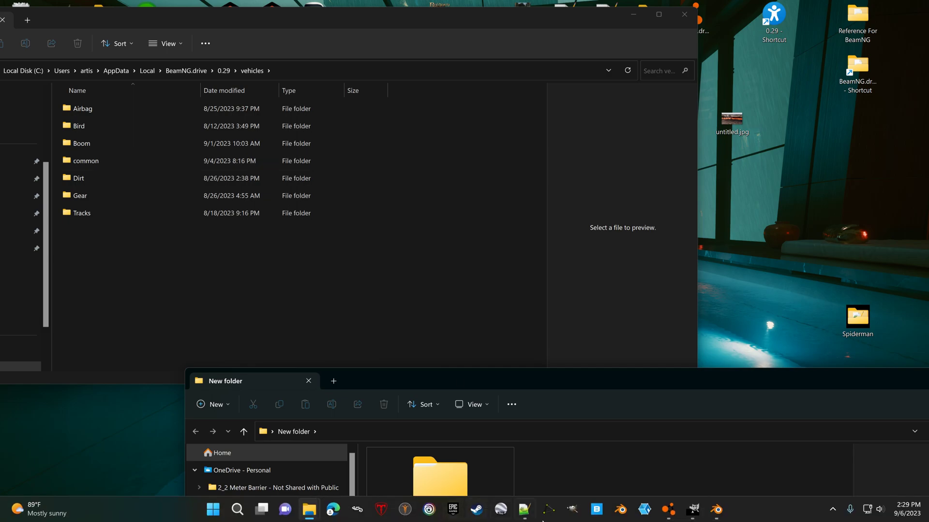
click(672, 518)
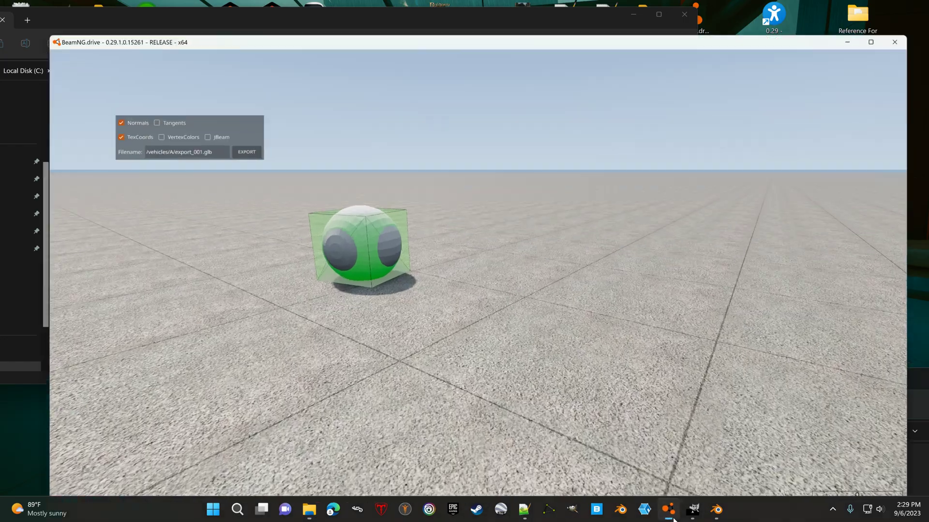
click(672, 518)
click(672, 518)
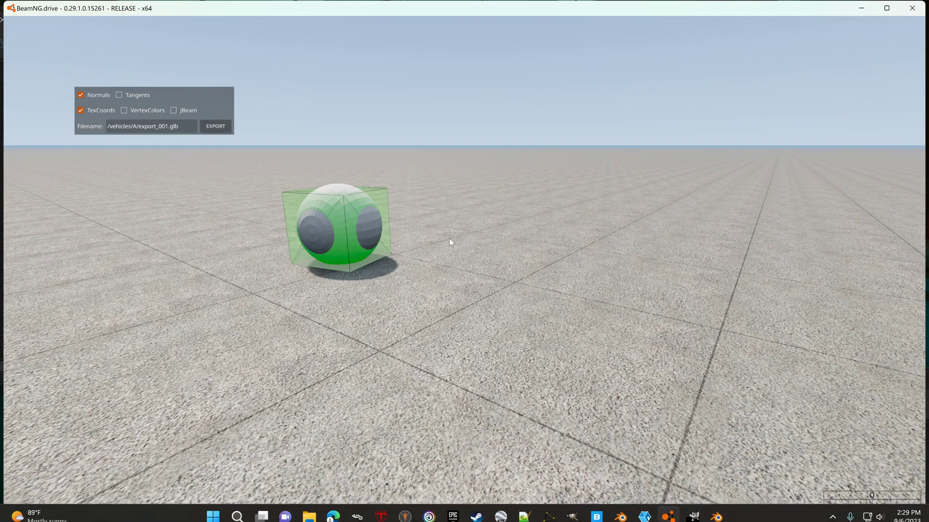
click(912, 9)
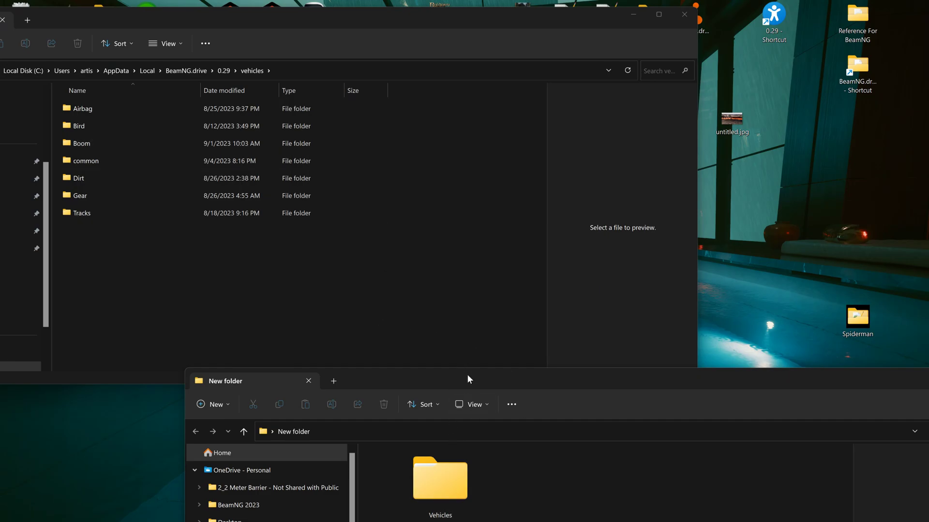
Confirm folder A is inside the Vehicles folder
drag(467, 375, 433, 188)
right_click(396, 282)
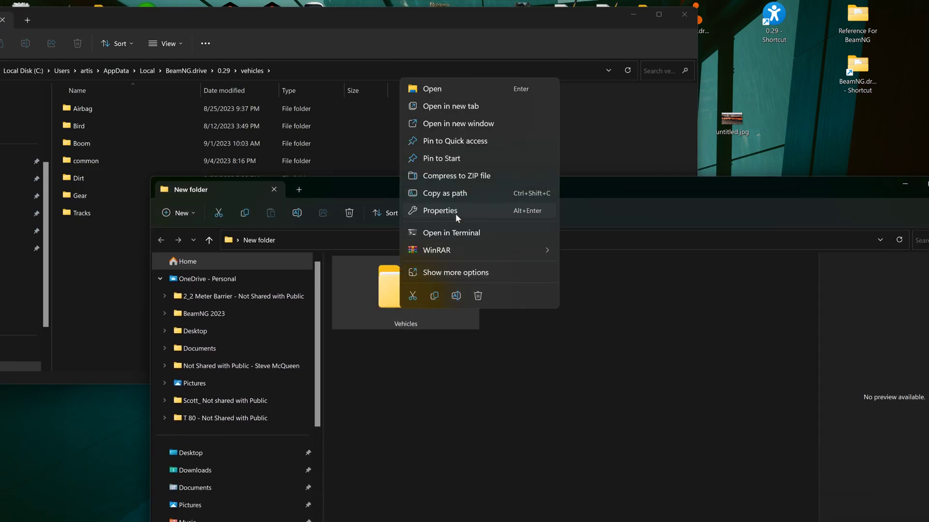
click(400, 323)
double_click(401, 310)
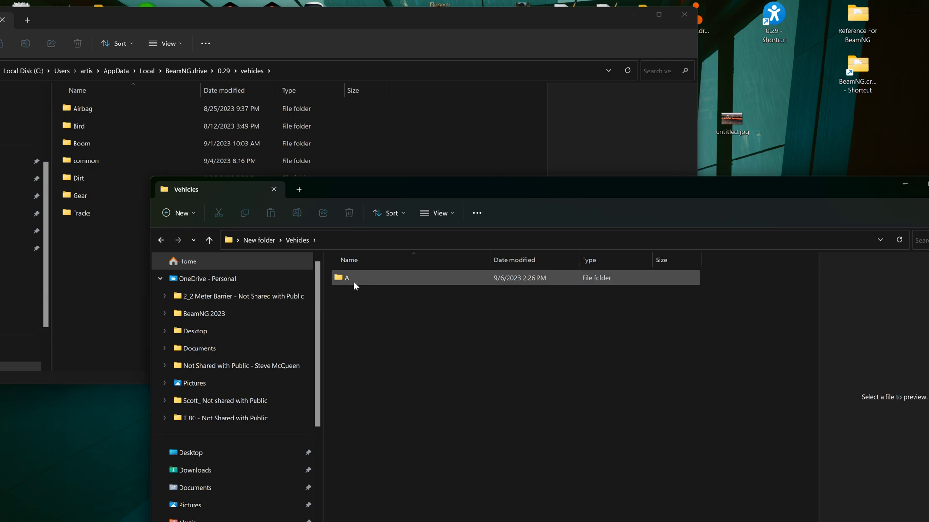
click(261, 240)
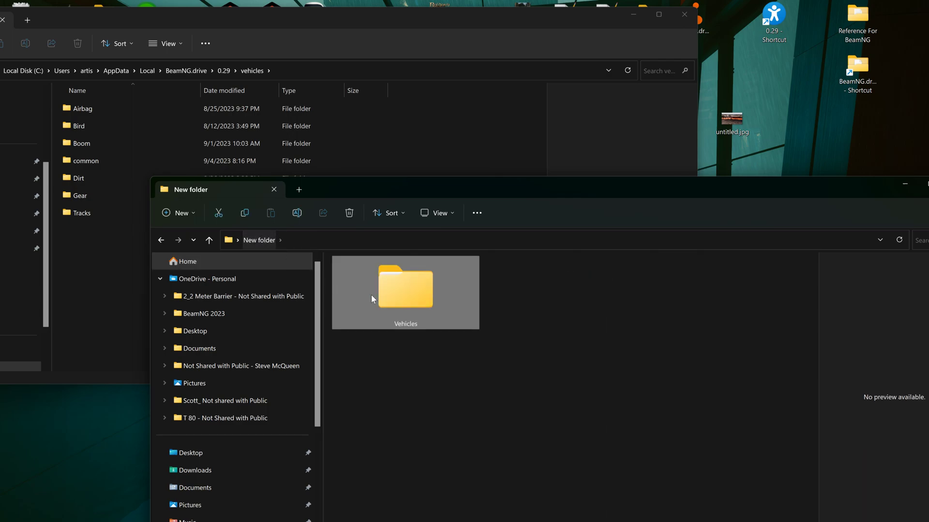
Compress the Vehicles folder into a zip archive named A.zip
right_click(393, 290)
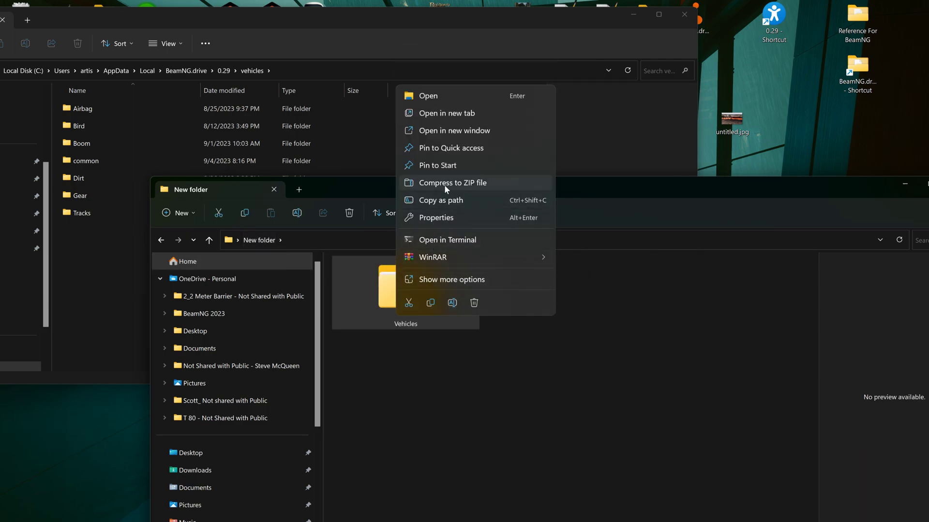
click(444, 184)
text(A.zip)
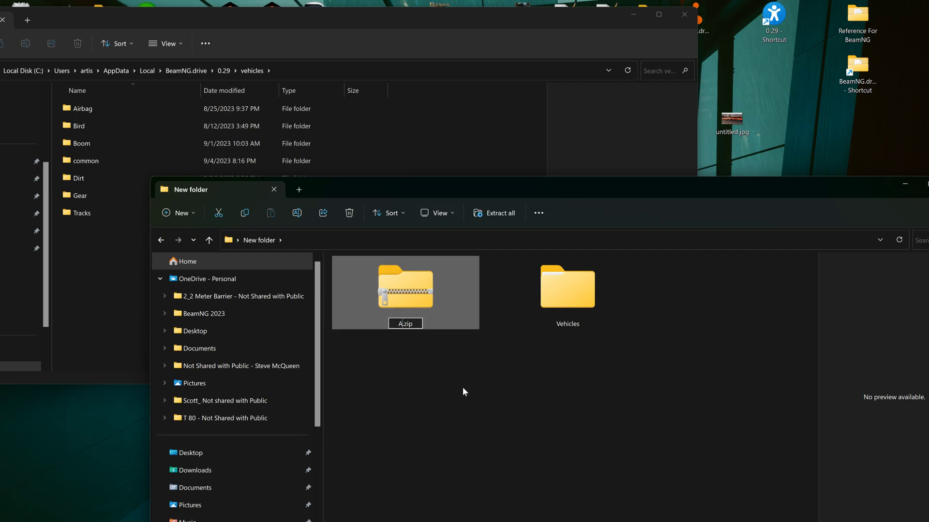
click(462, 377)
click(416, 303)
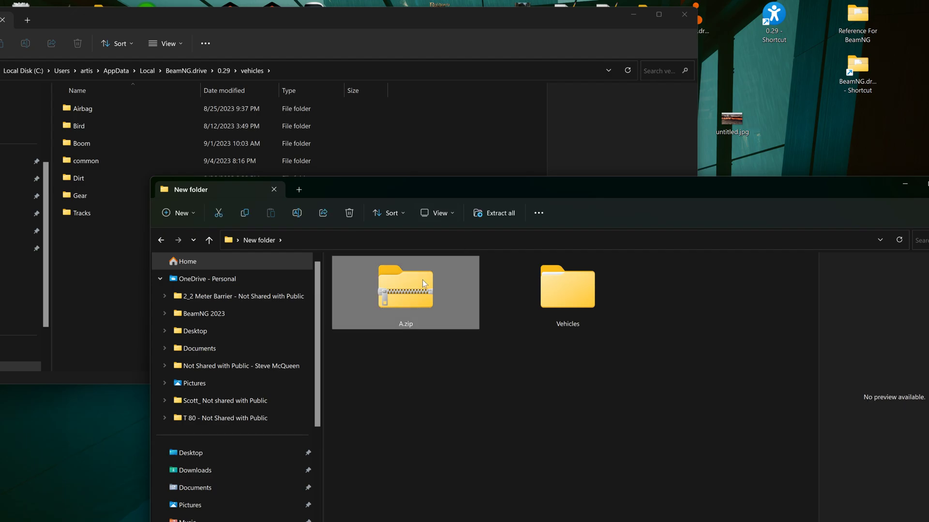
Open the 0.29 mods folder and copy A.zip into it
click(633, 14)
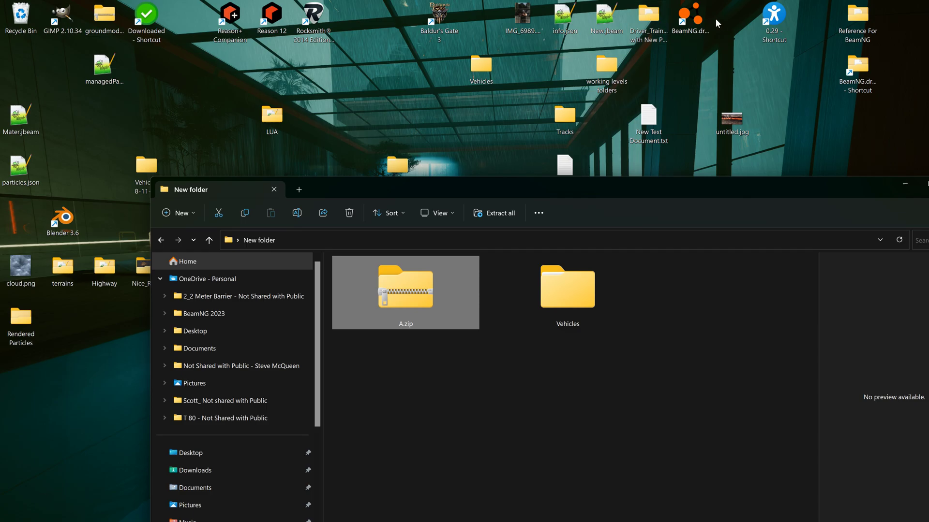
double_click(774, 21)
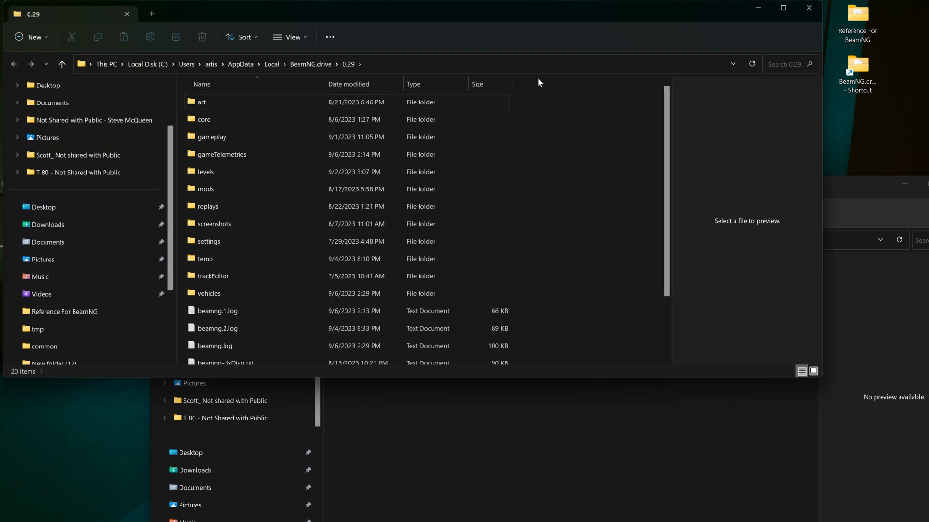
double_click(234, 184)
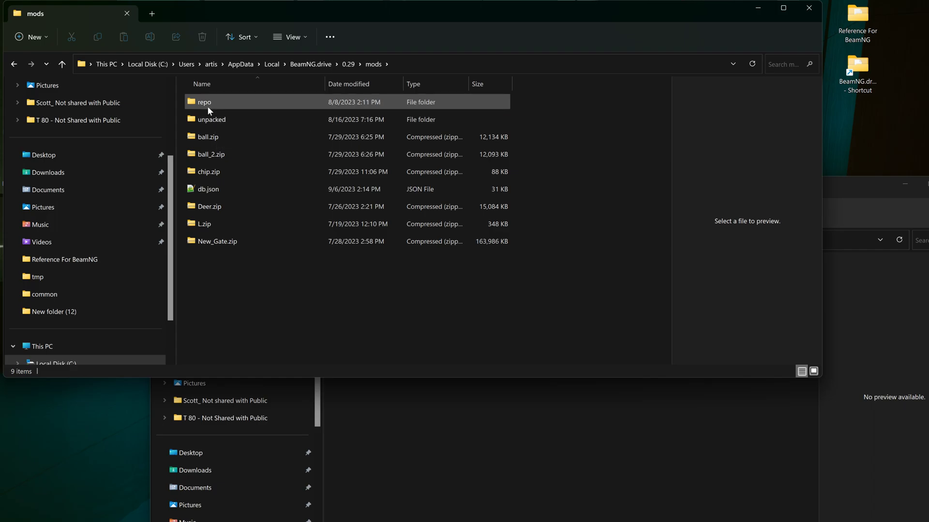
drag(317, 10, 649, 74)
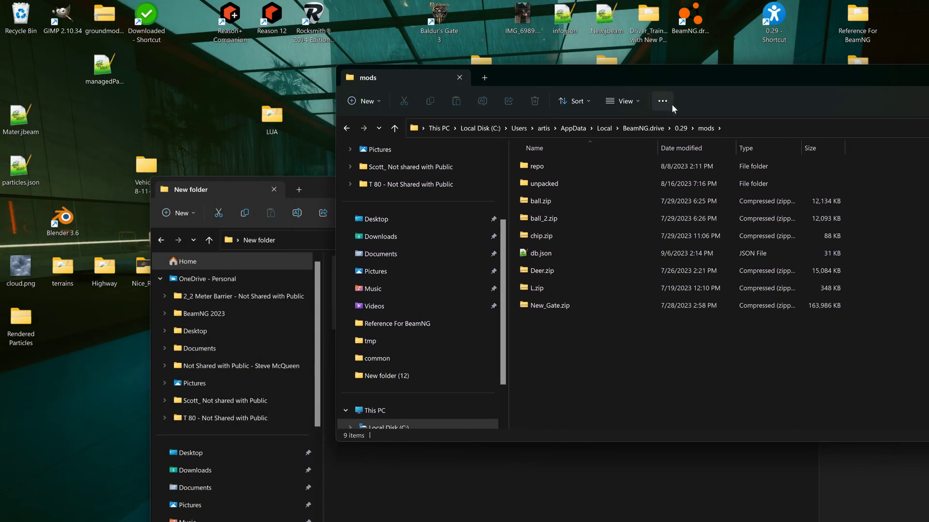
drag(328, 195, 587, 372)
right_drag(530, 467, 550, 352)
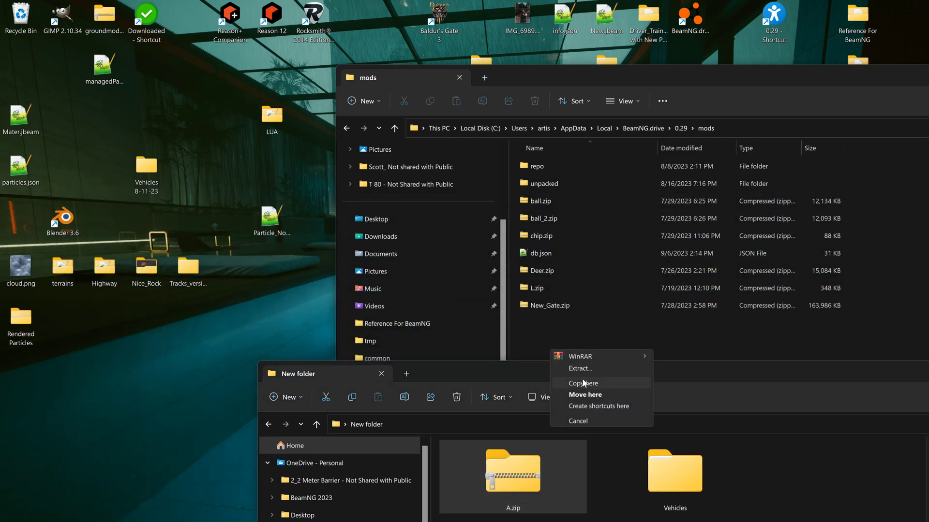
click(585, 395)
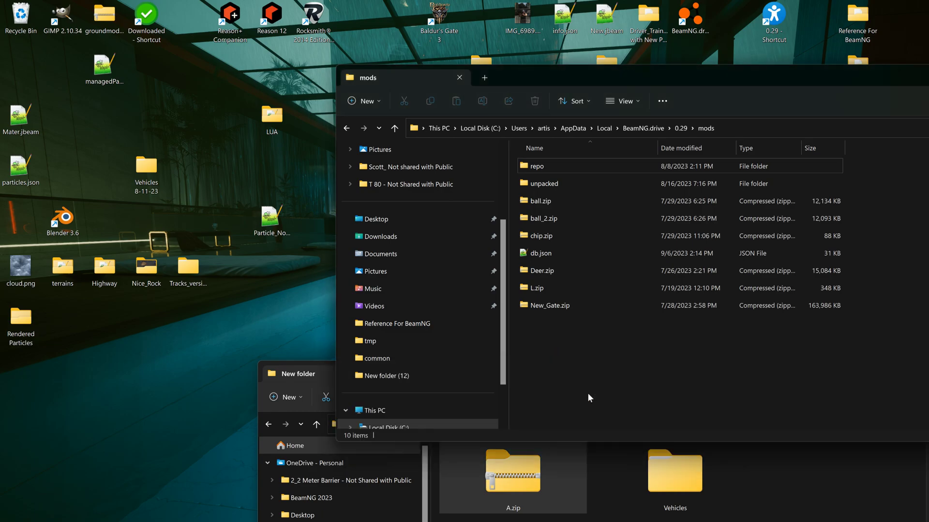
Close New folder and reopen the 0.29 vehicles folder in a smaller window
drag(660, 376, 415, 323)
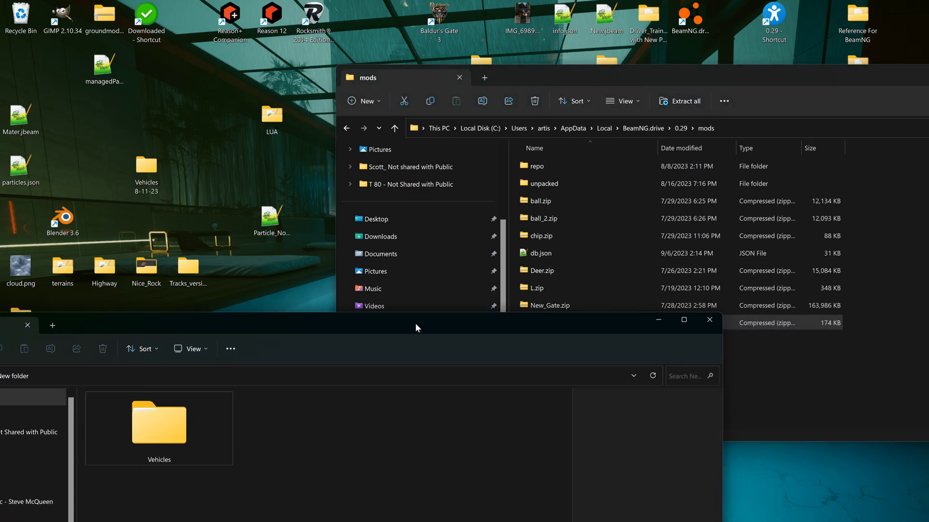
click(709, 321)
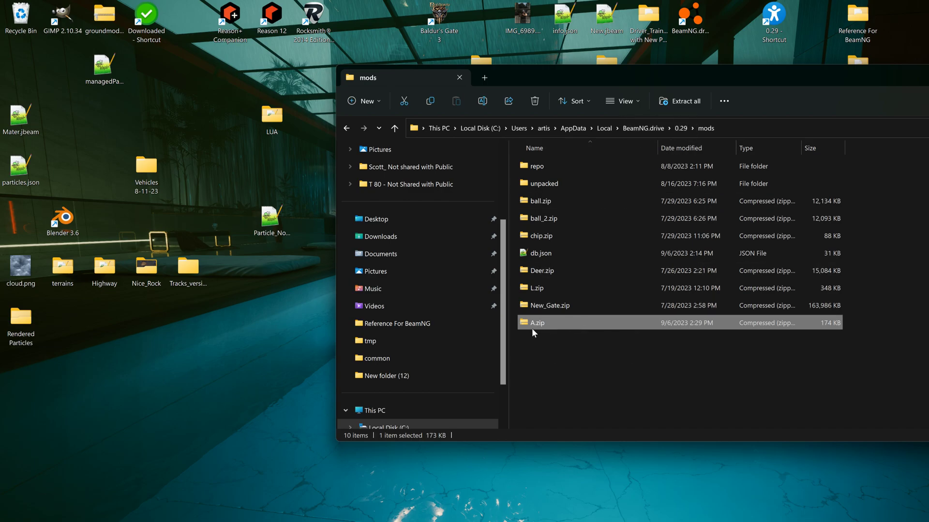
click(677, 129)
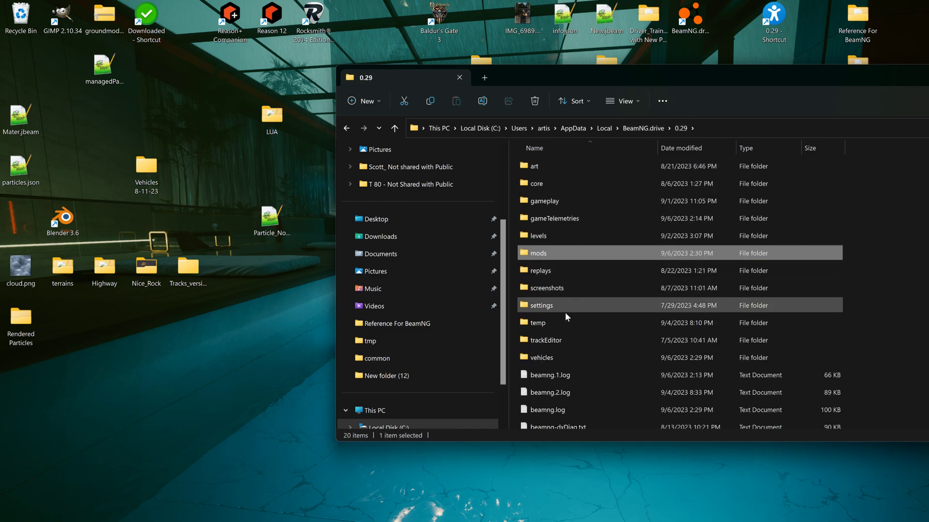
double_click(541, 358)
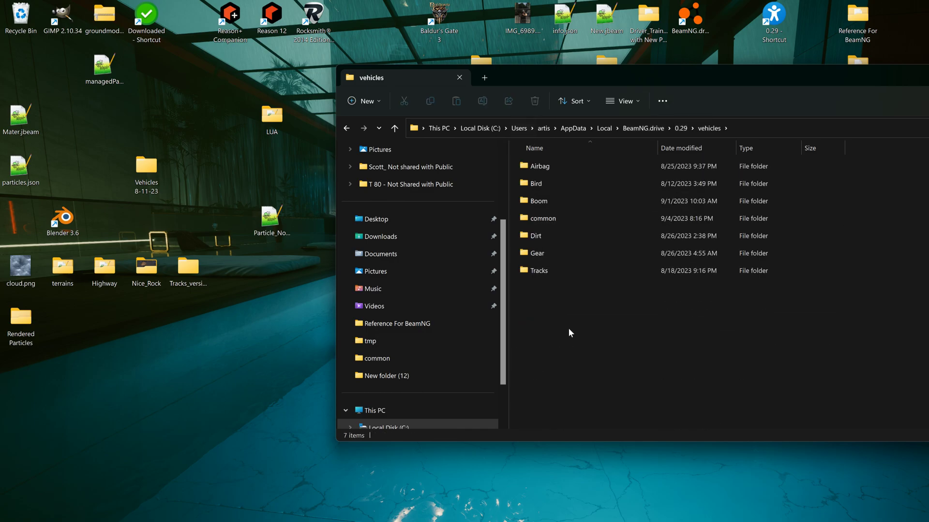
drag(739, 66, 739, 92)
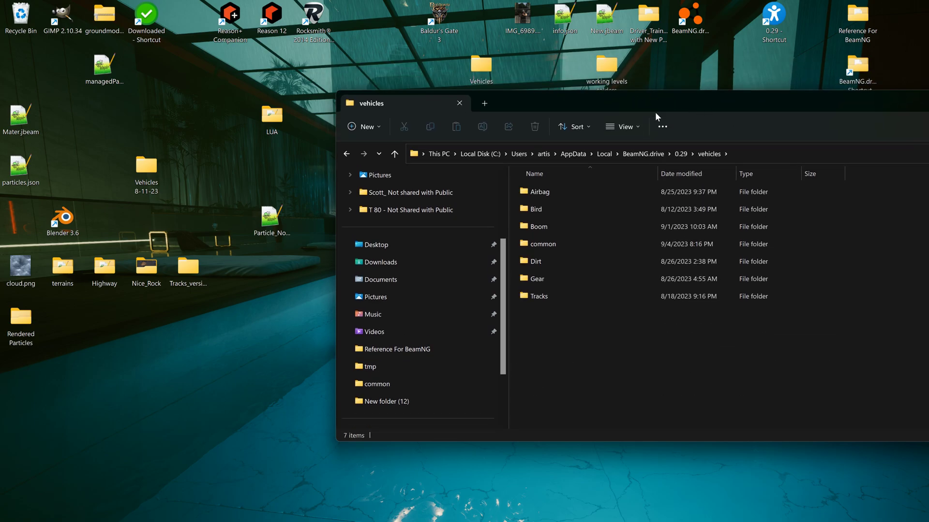
drag(653, 104, 359, 127)
Close Explorer, relaunch BeamNG.drive from its shortcut, and spawn into Freeroam on Grid, Small, Pure
click(760, 123)
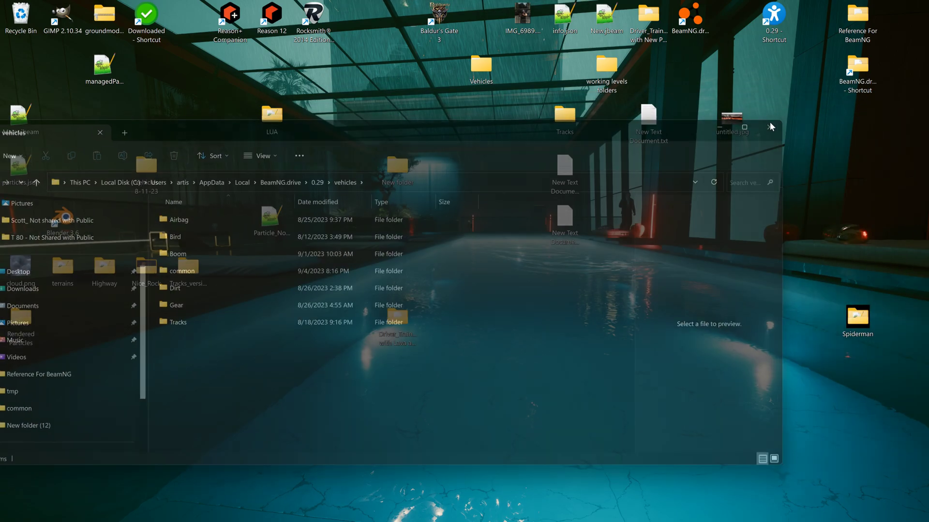
double_click(683, 26)
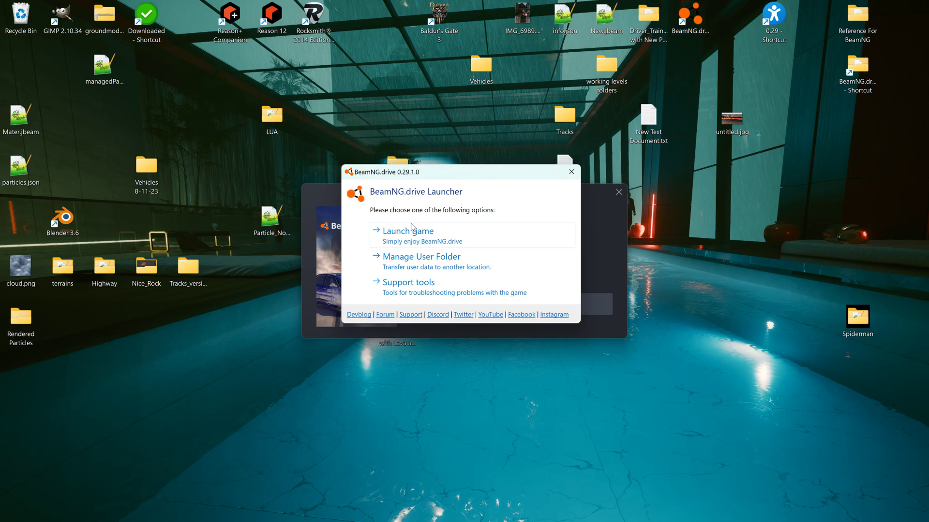
click(410, 233)
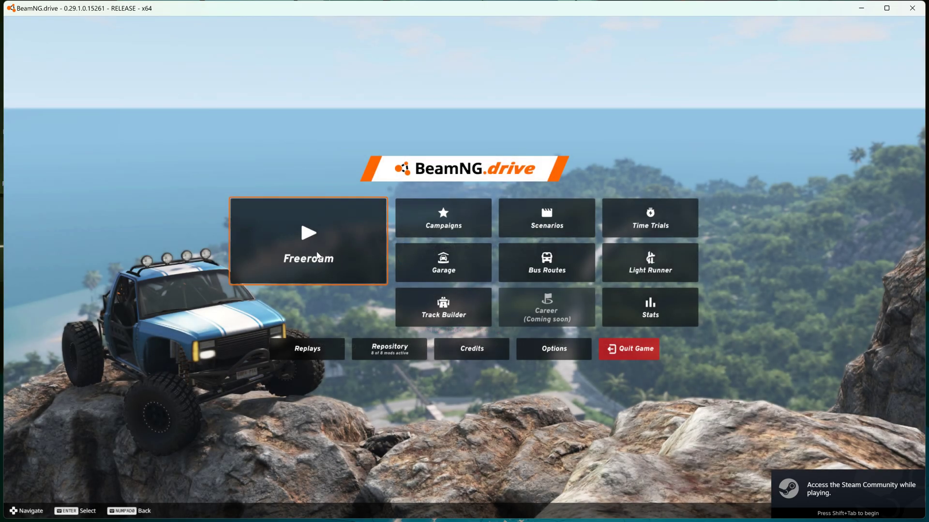
click(317, 256)
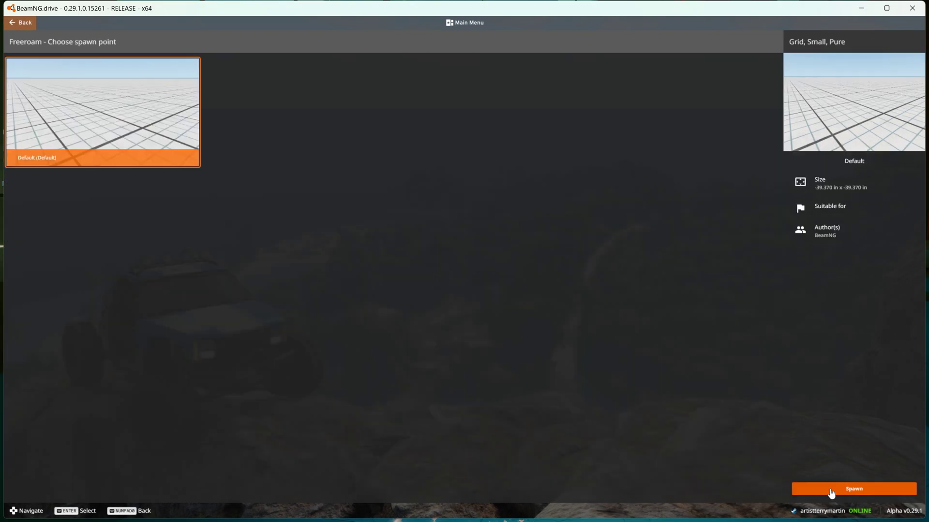
click(830, 493)
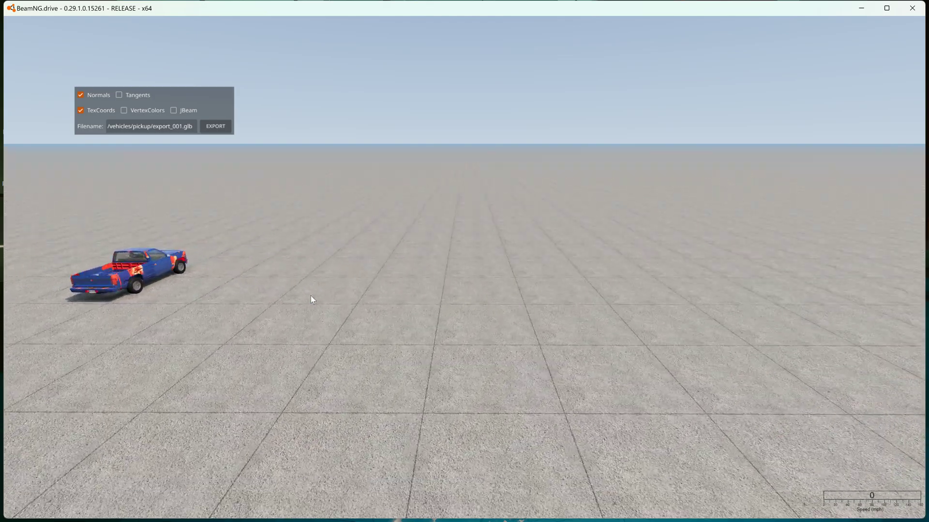
Spawn vehicle A from the Vehicles menu onto the grid map
key(Escape)
click(400, 22)
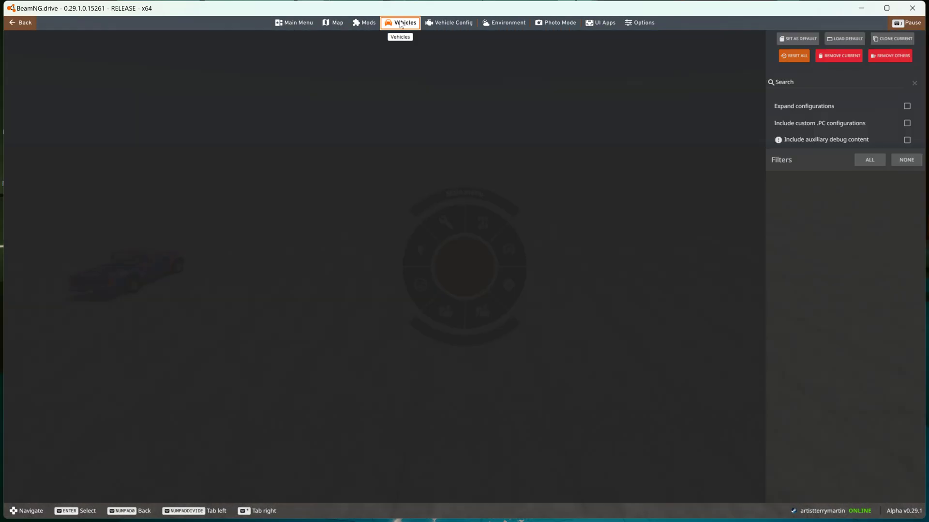
scroll(243, 390, down, 2)
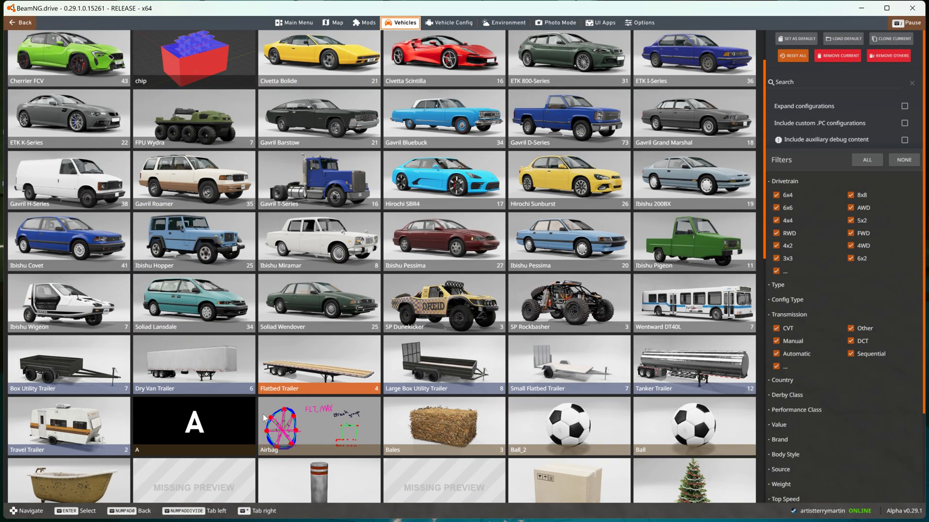
click(215, 430)
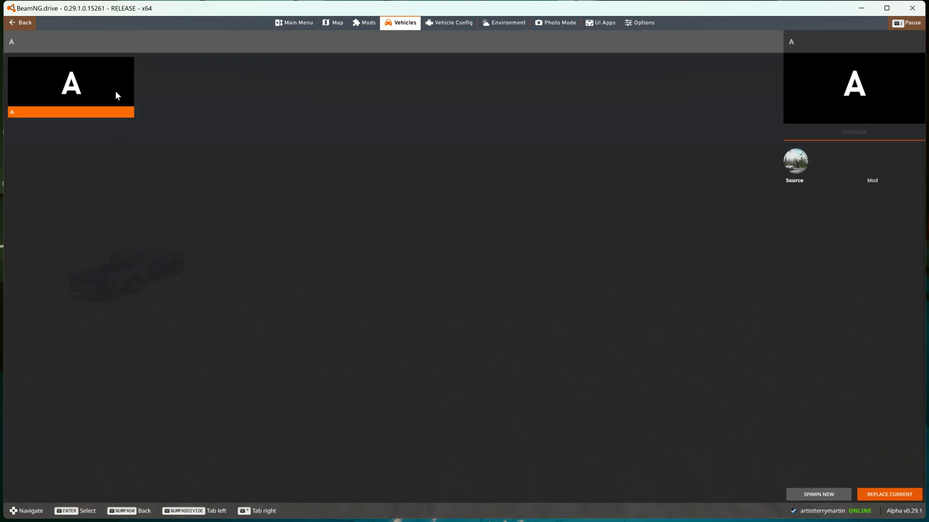
click(816, 496)
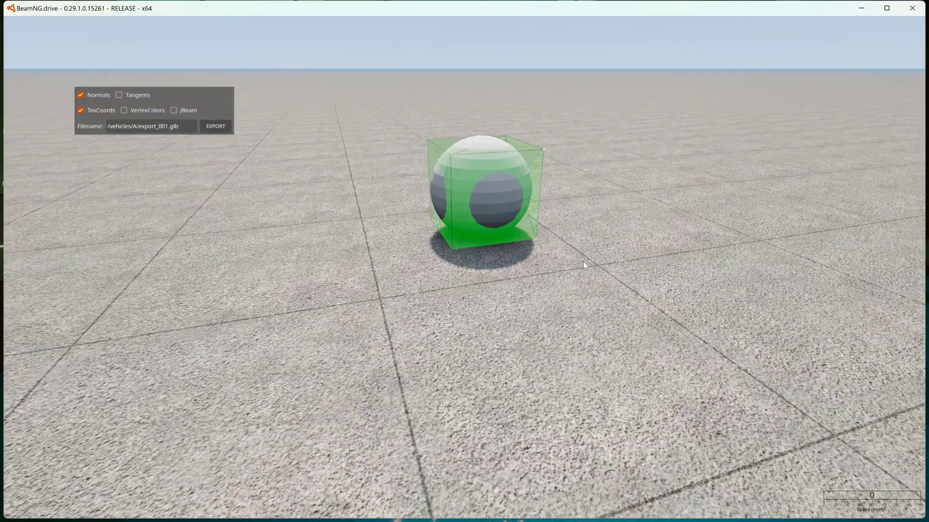
Tug the sphere's green box around by its corner nodes, then minimize the game
drag(537, 156, 513, 91)
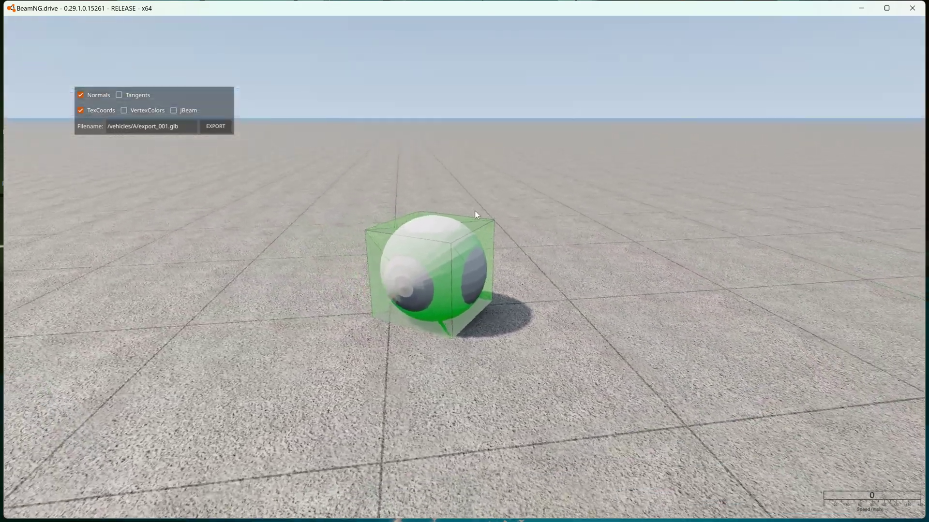
drag(474, 210, 552, 77)
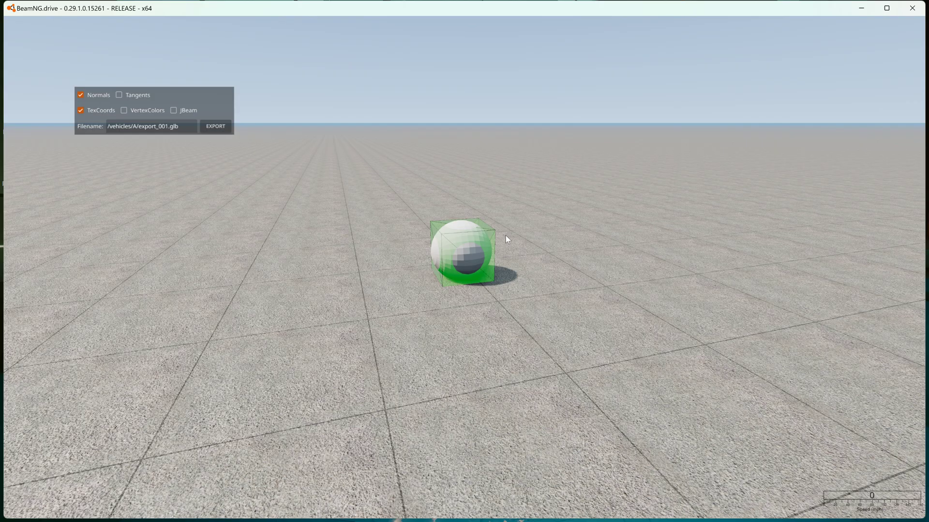
right_drag(508, 240, 546, 271)
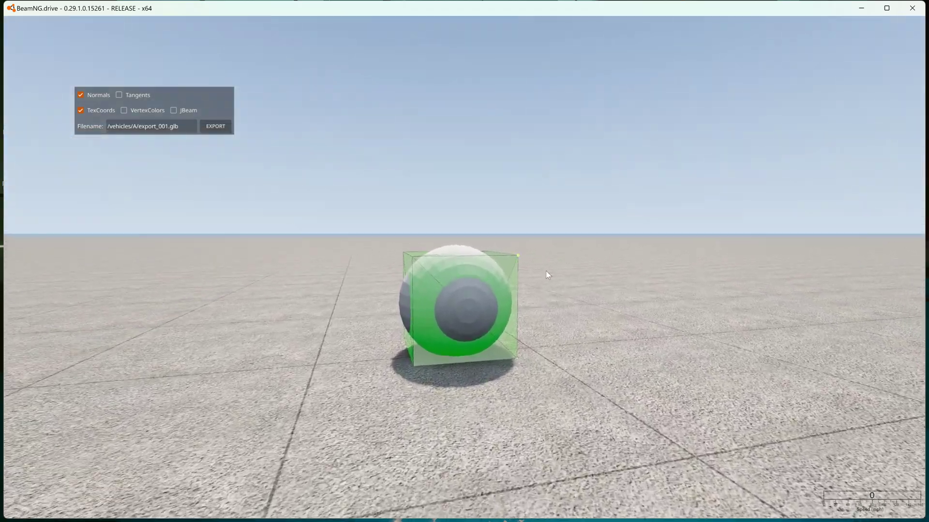
drag(512, 258, 338, 111)
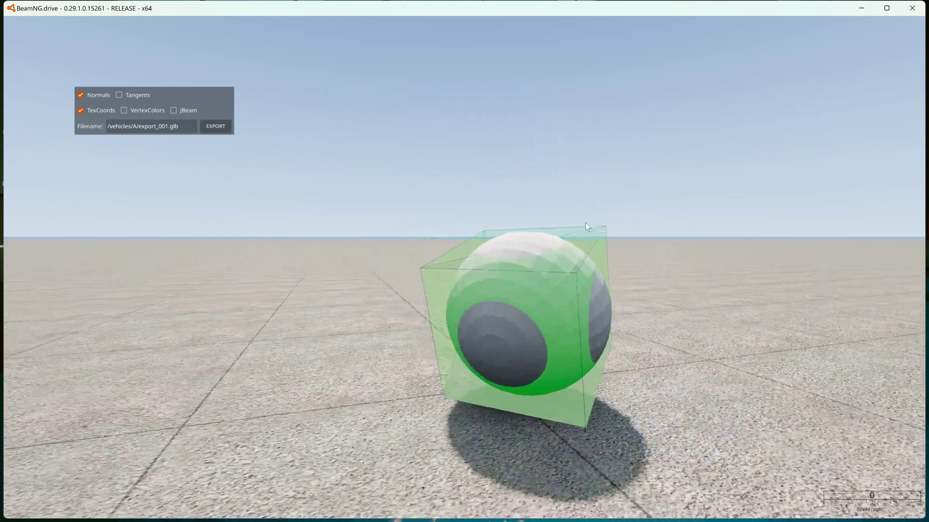
right_drag(586, 225, 573, 202)
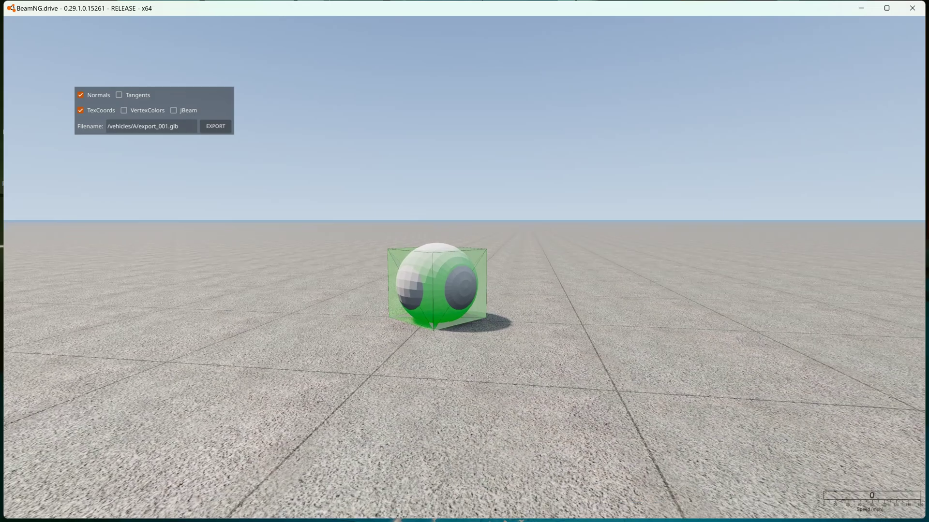
drag(466, 257, 246, 80)
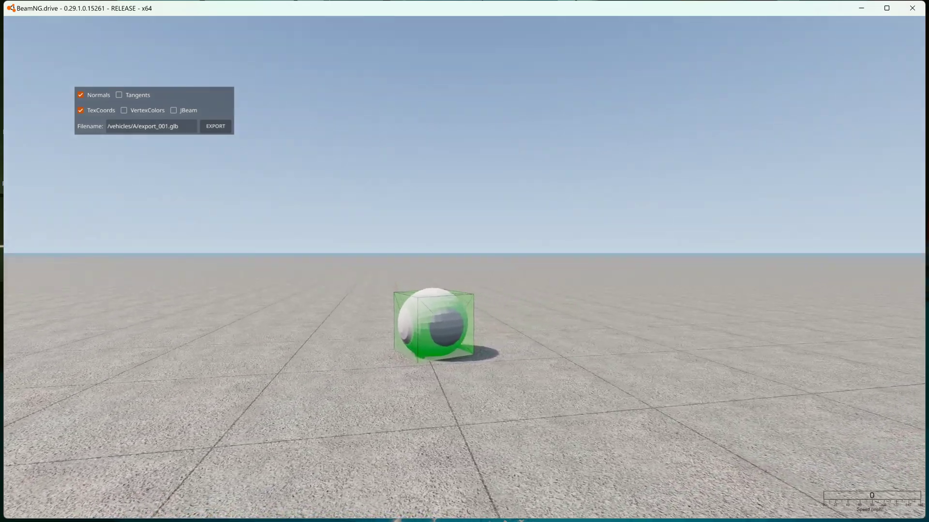
click(863, 9)
Search YouTube for morzbng and browse the MorzBNG channel results
mouse_move(500, 517)
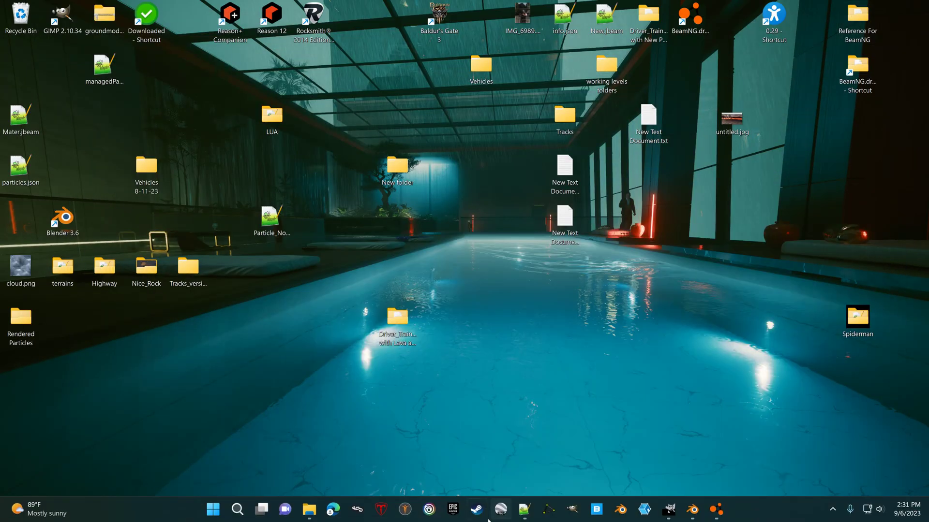
click(334, 509)
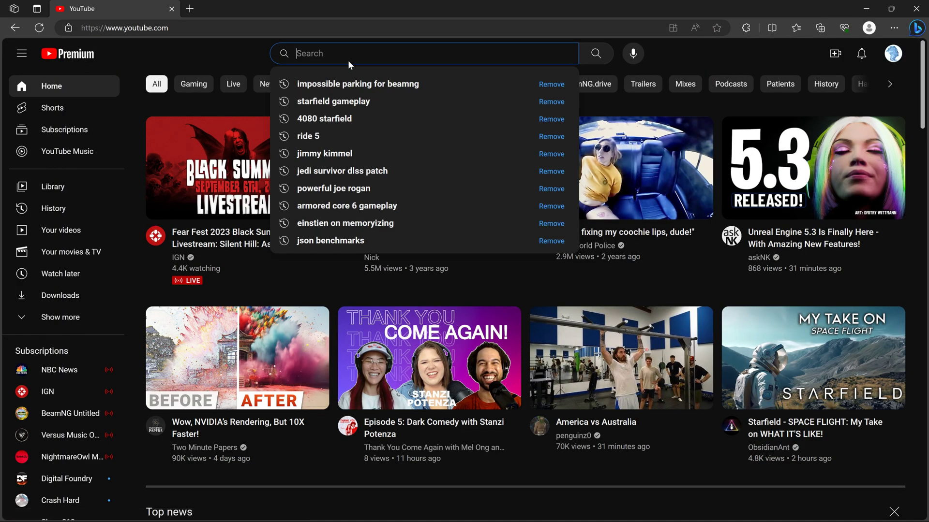
text(morz)
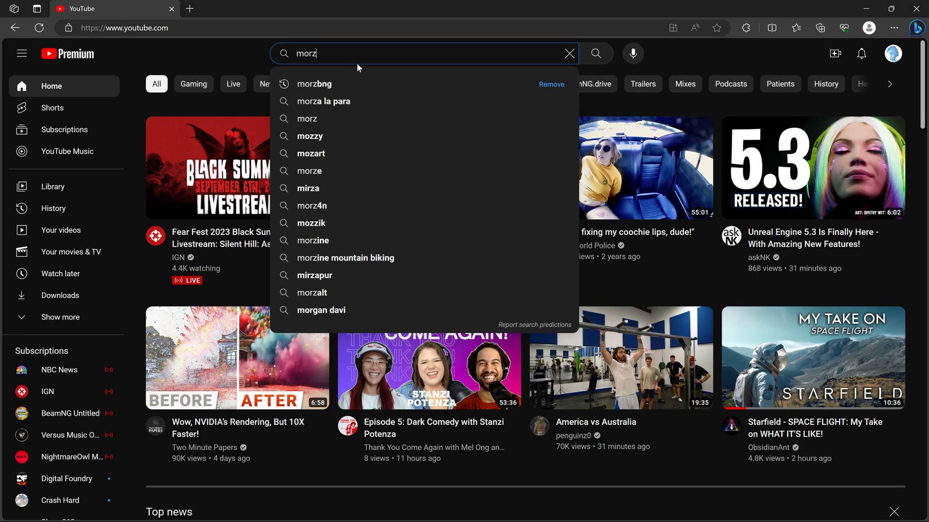
click(328, 85)
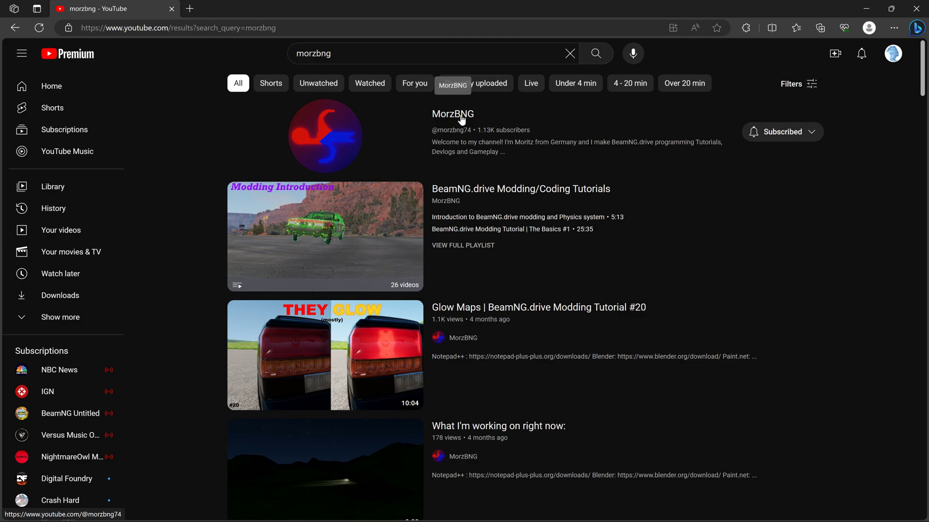
mouse_move(346, 223)
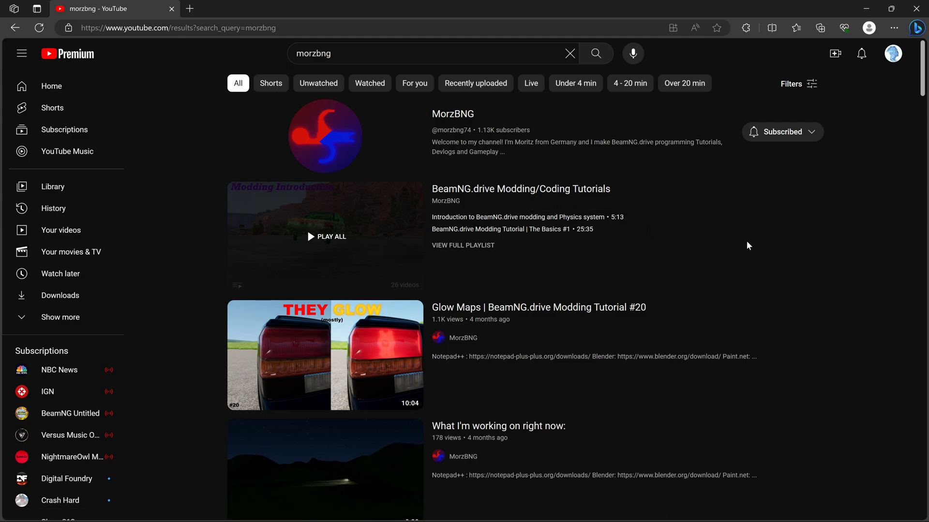
scroll(747, 241, down, 5)
scroll(748, 244, up, 5)
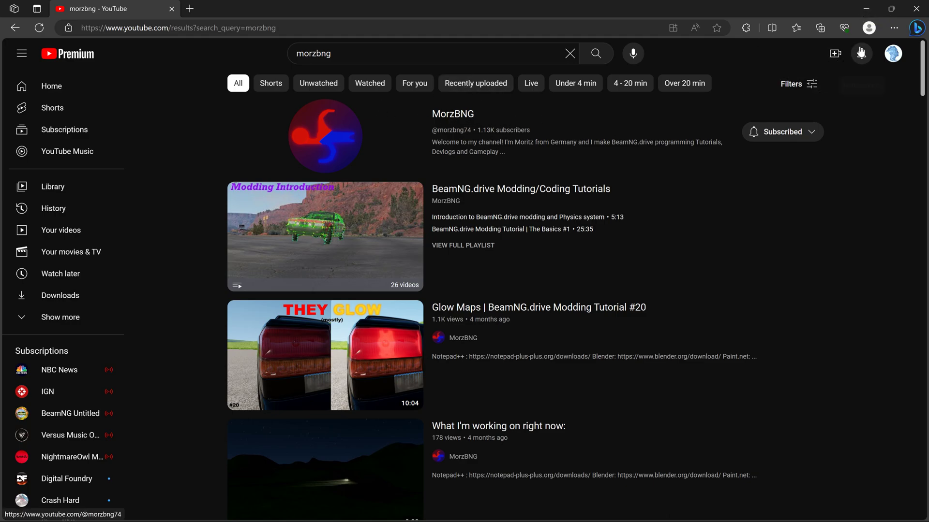
Minimize the browser and return to the running BeamNG.drive game
click(867, 10)
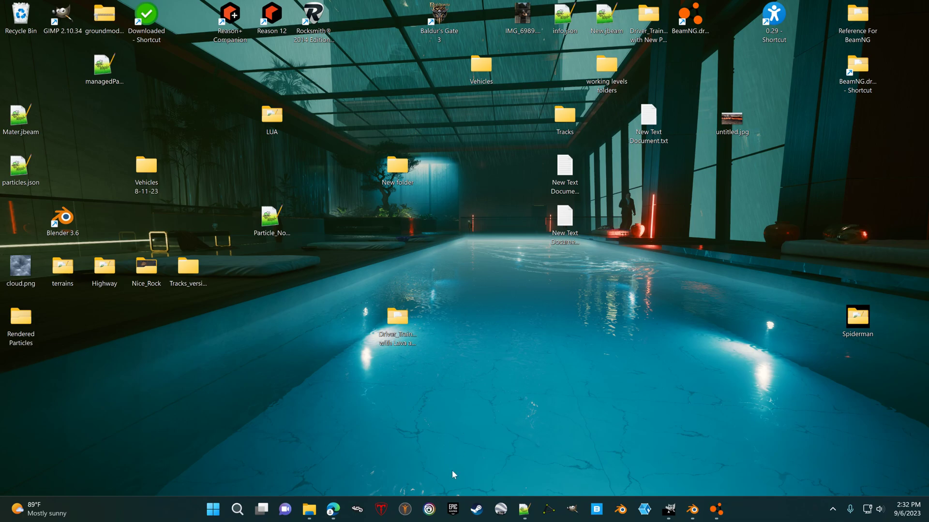
click(333, 513)
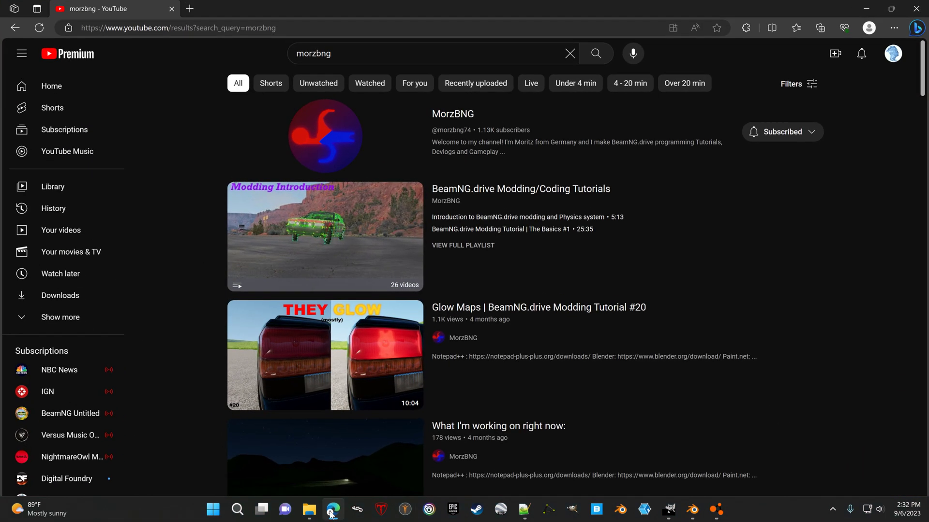
click(715, 510)
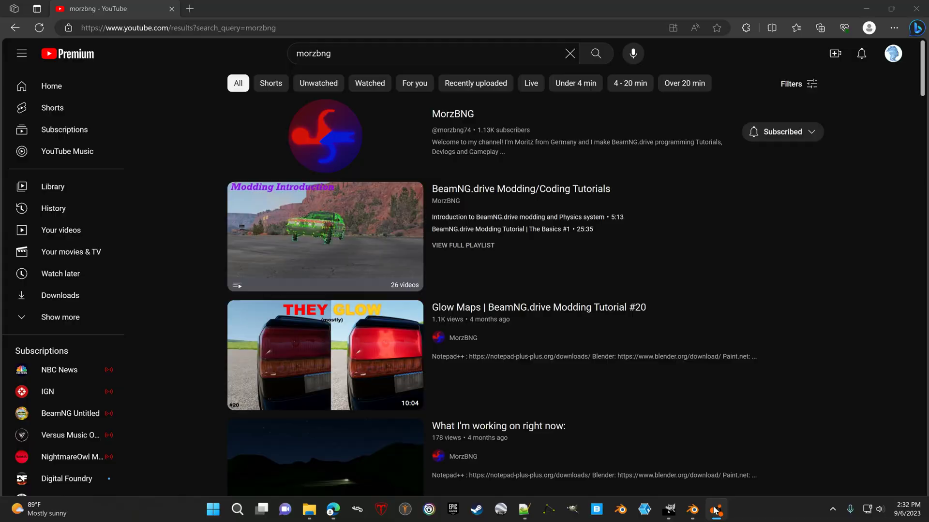